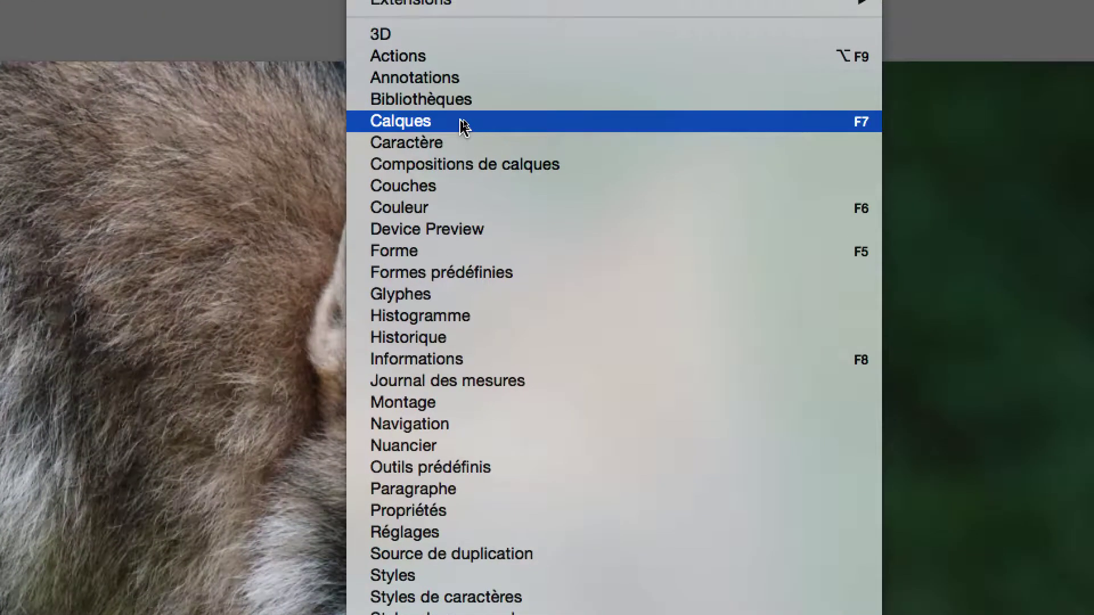
Step: Show the Layers panel, place it beside the wolf's head and enlarge it
left_click(462, 127)
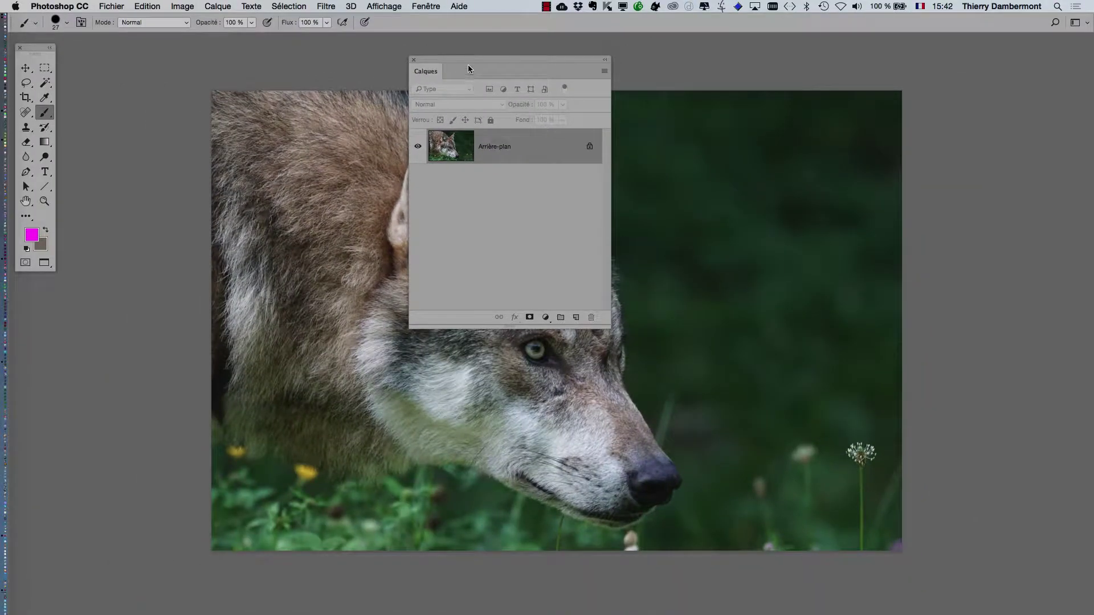
left_click_drag(472, 57, 808, 113)
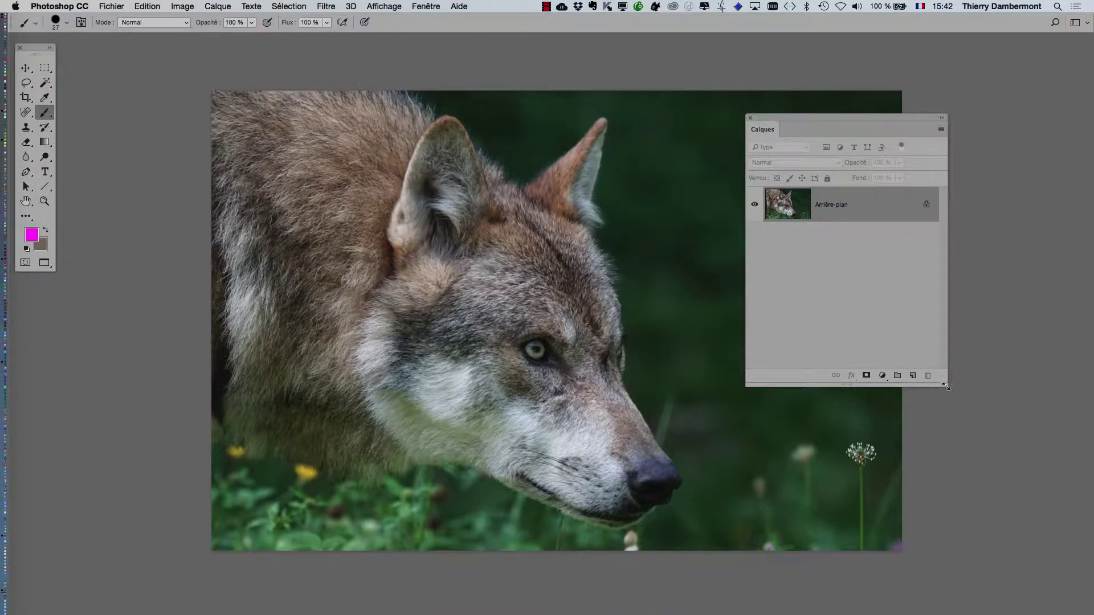
left_click_drag(945, 386, 1034, 404)
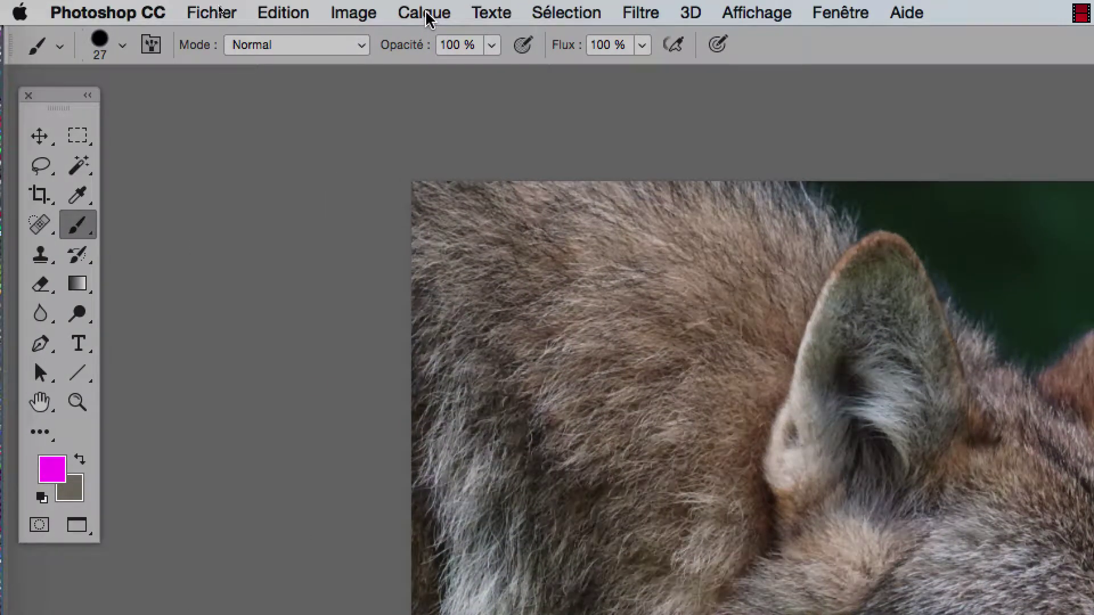
Step: Add a reveal-all layer mask to the wolf photo's background layer
left_click(427, 17)
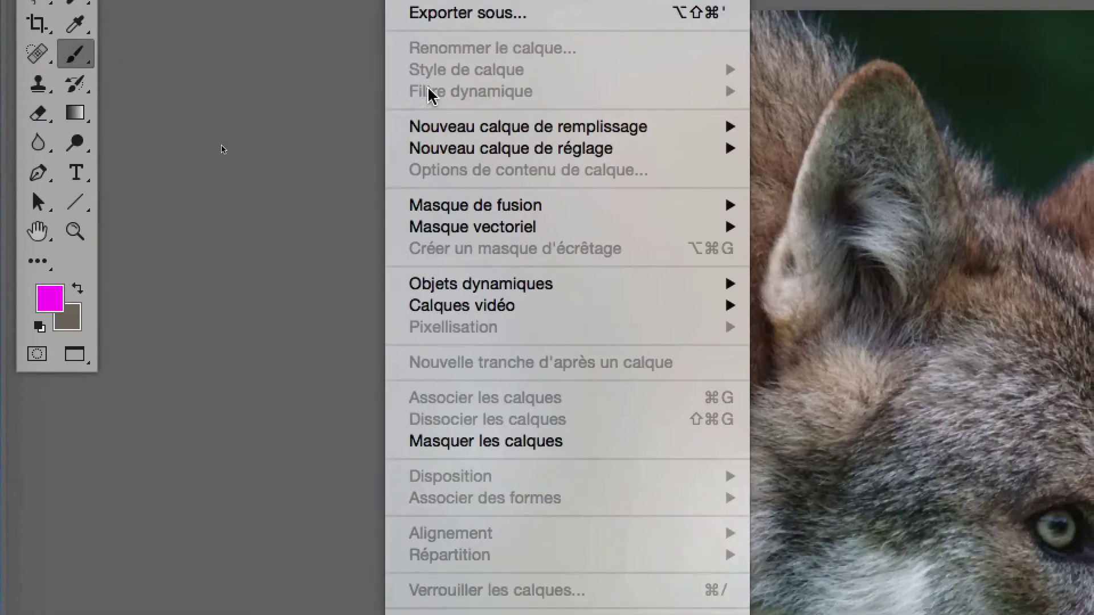
mouse_move(466, 376)
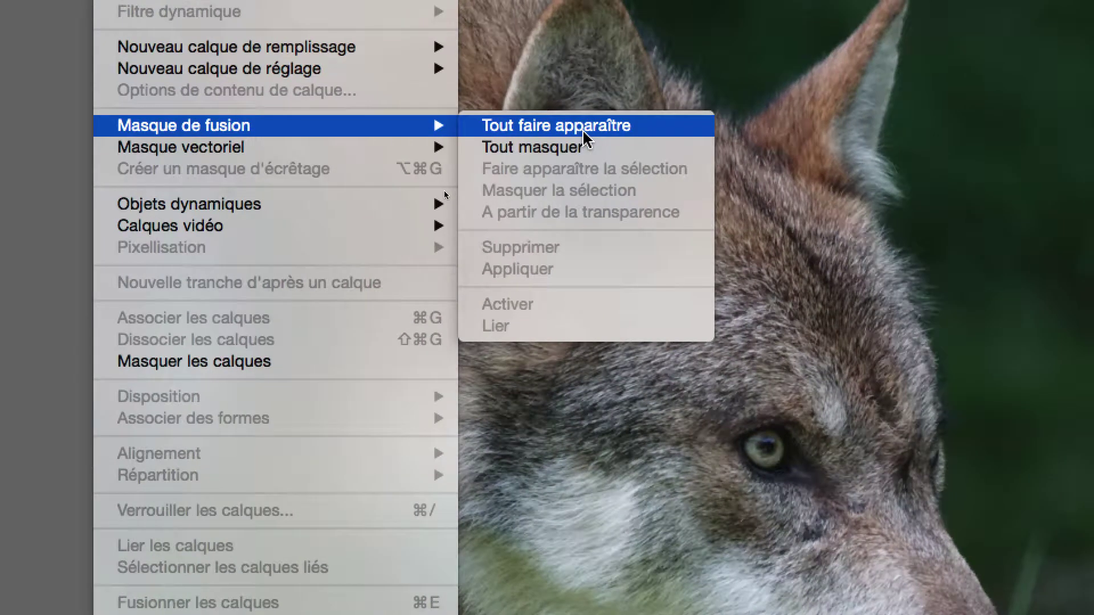
left_click(584, 132)
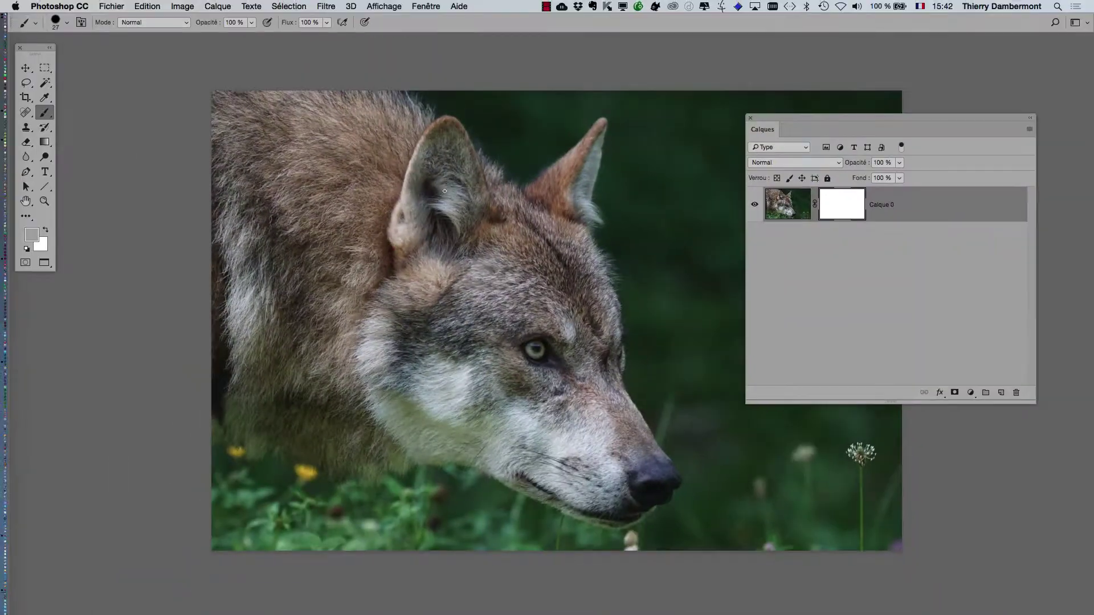
Step: Switch the editing target to the layer's image and back to its layer mask
left_click_drag(845, 213, 846, 217)
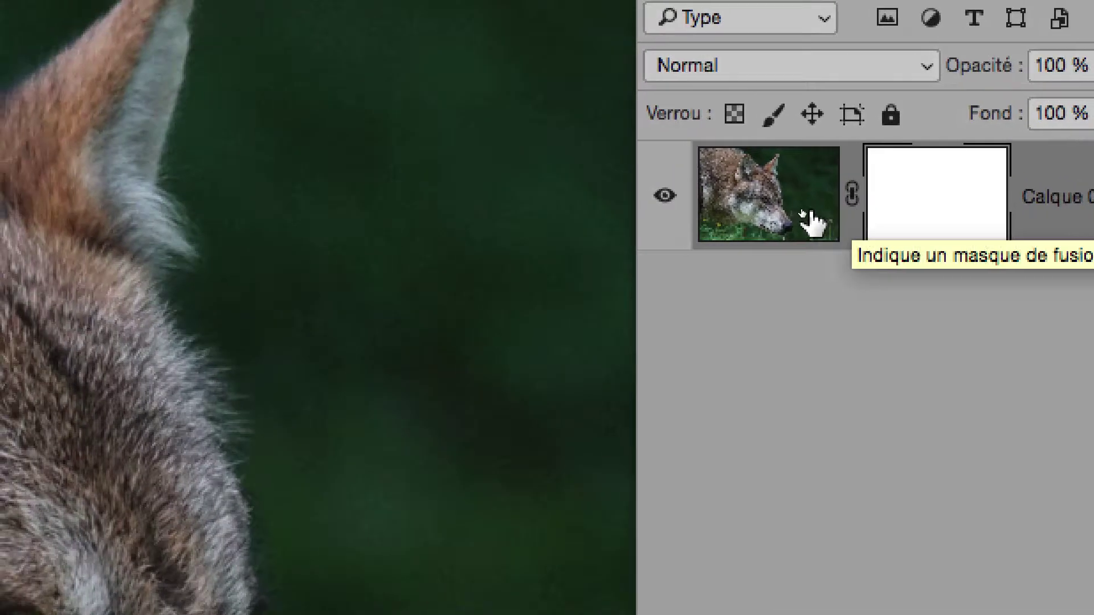
left_click(703, 205)
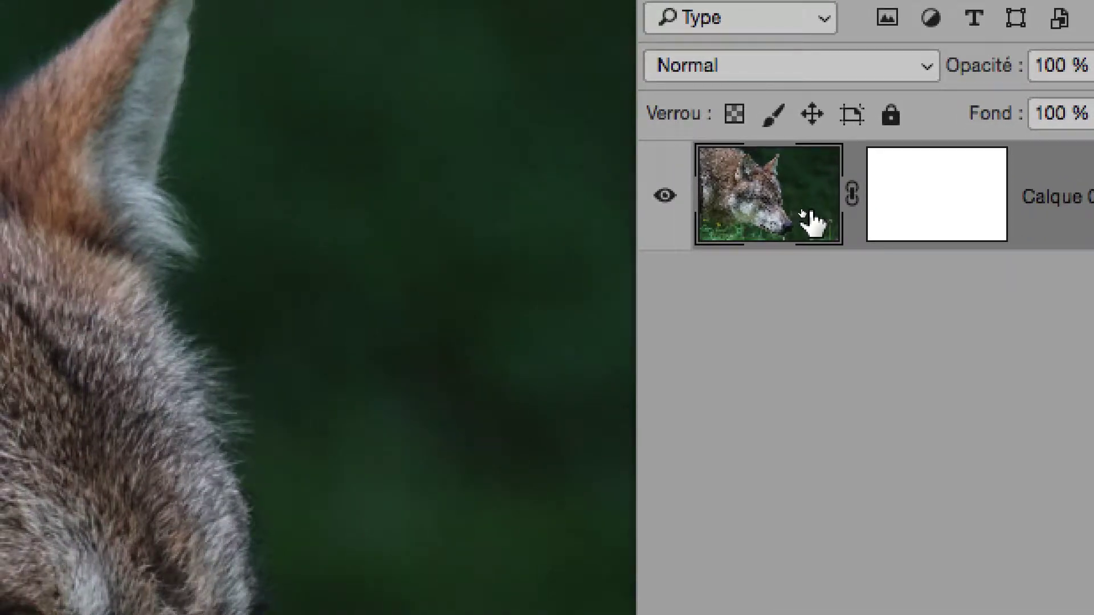
left_click(925, 221)
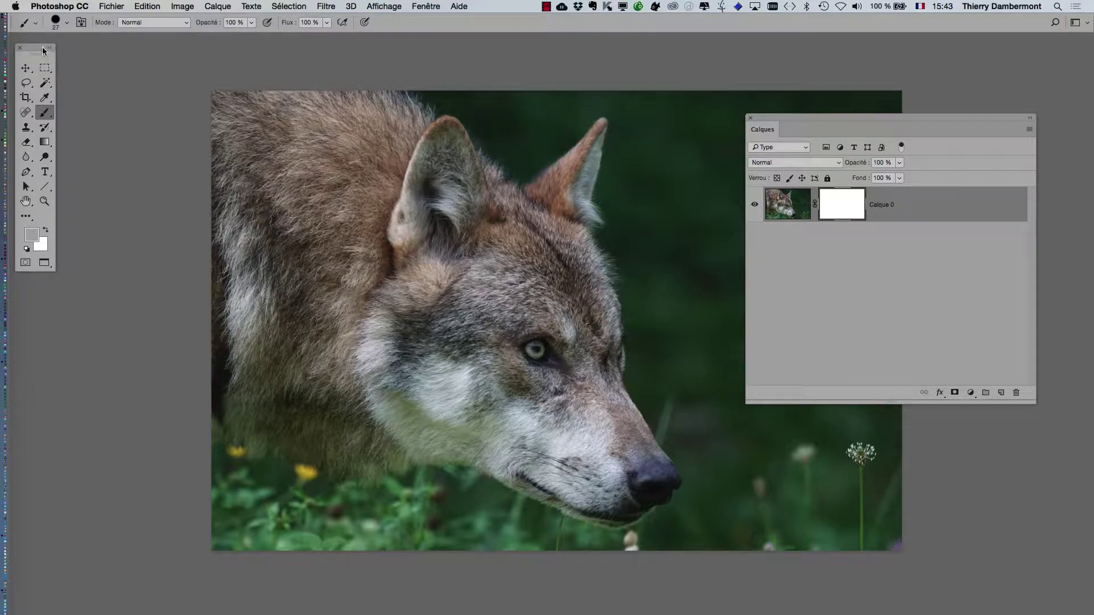
Step: Set black as foreground and white as background colour, and arrange the tools and layers panels away from the wolf
left_click_drag(37, 49, 204, 114)
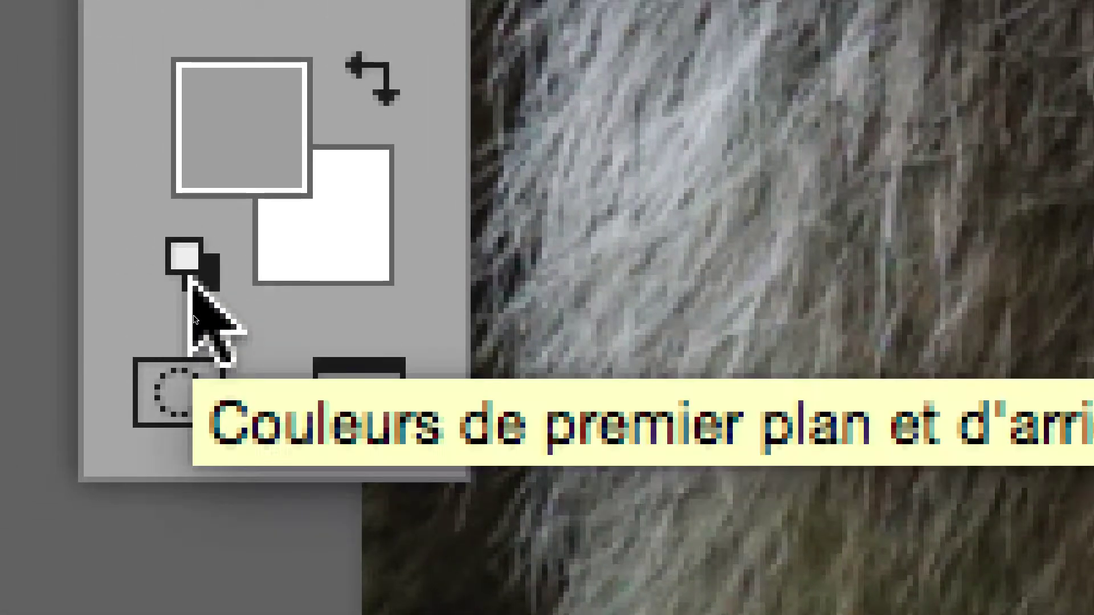
left_click(191, 279)
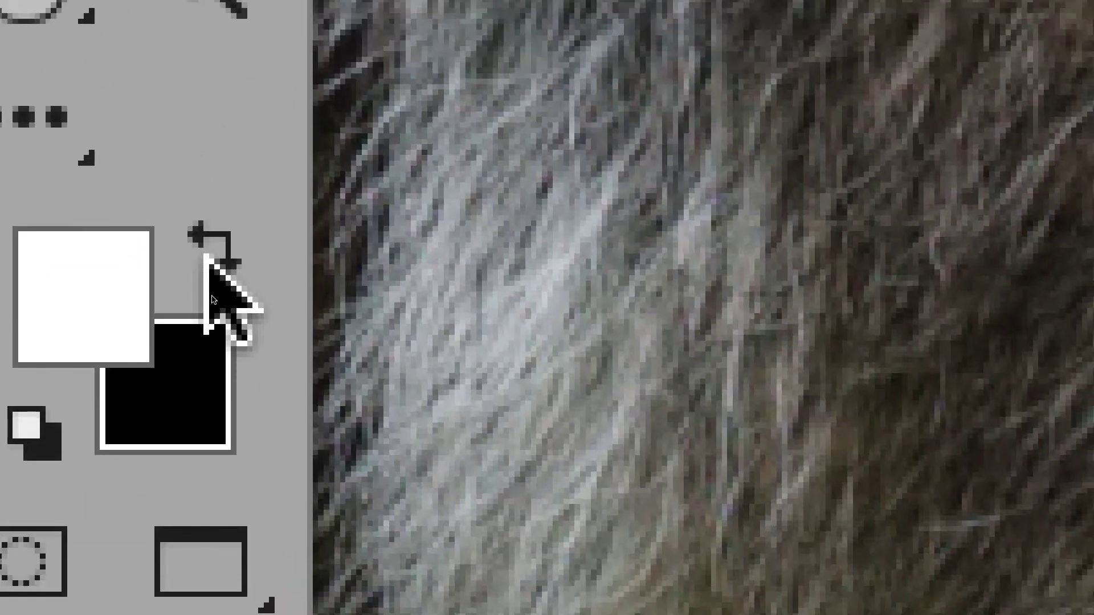
left_click(373, 80)
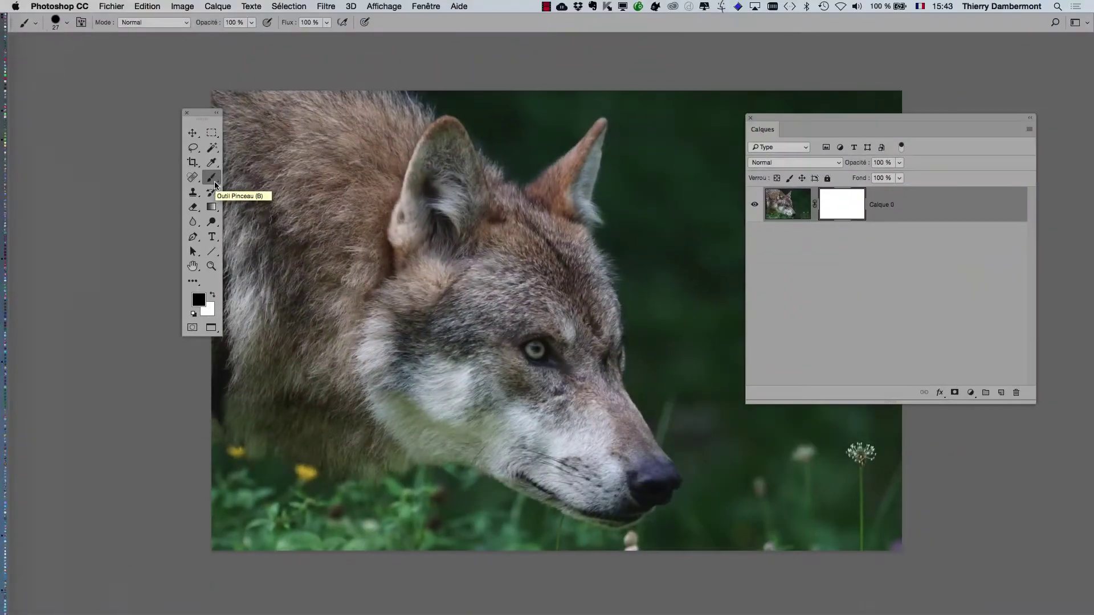
left_click_drag(198, 114, 74, 97)
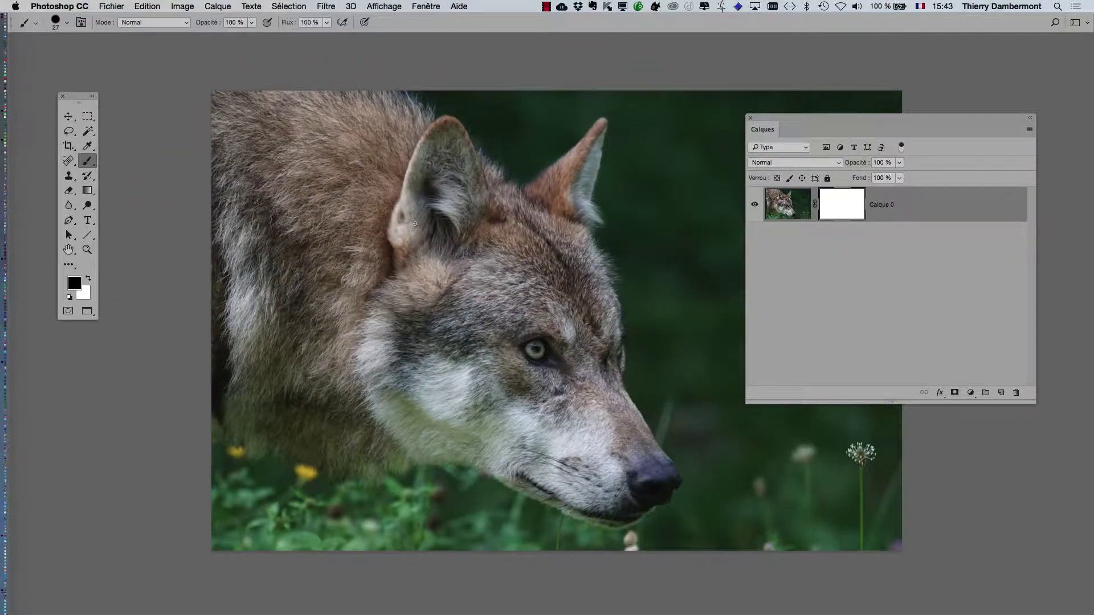
left_click_drag(784, 117, 886, 110)
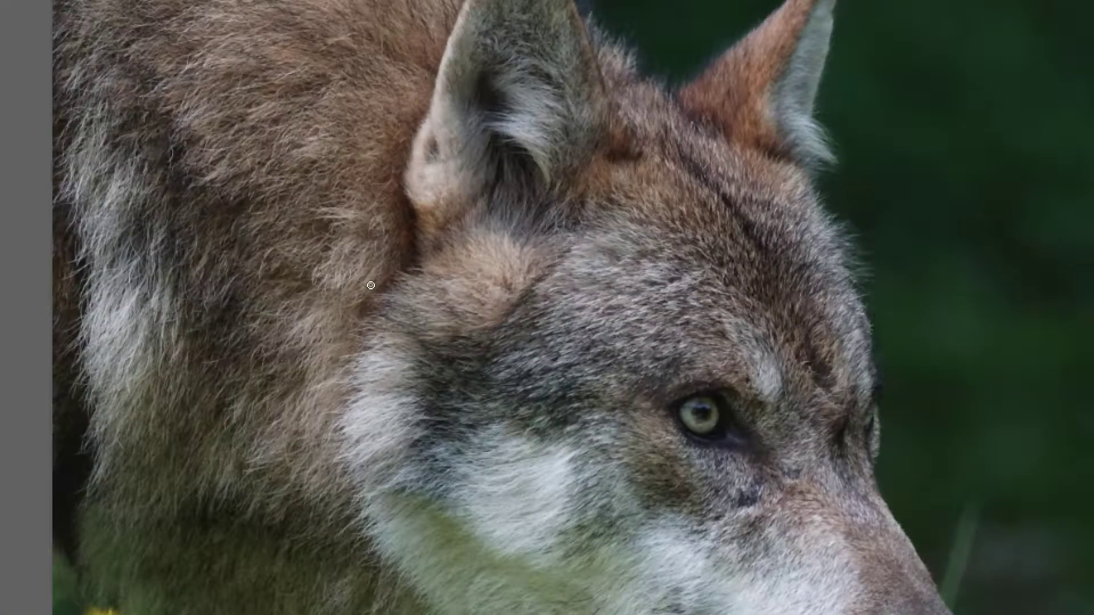
Step: Paint black brush strokes on the layer mask over the wolf's cheek just below the ear
mouse_move(374, 285)
left_mouse_down()
mouse_move(428, 290)
mouse_move(489, 317)
left_mouse_up()
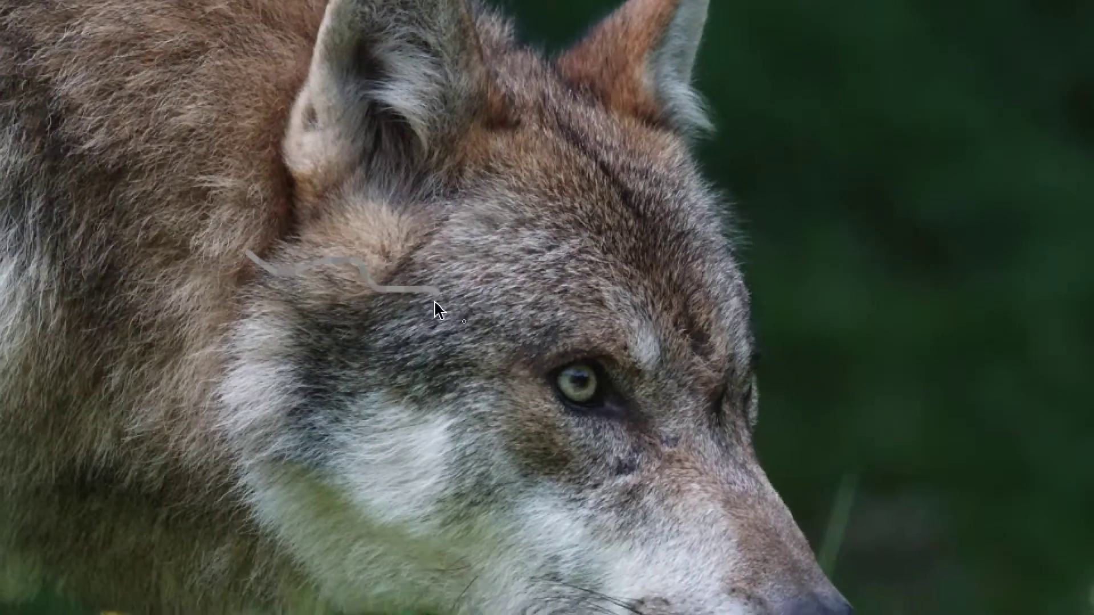
key("ctrl+z")
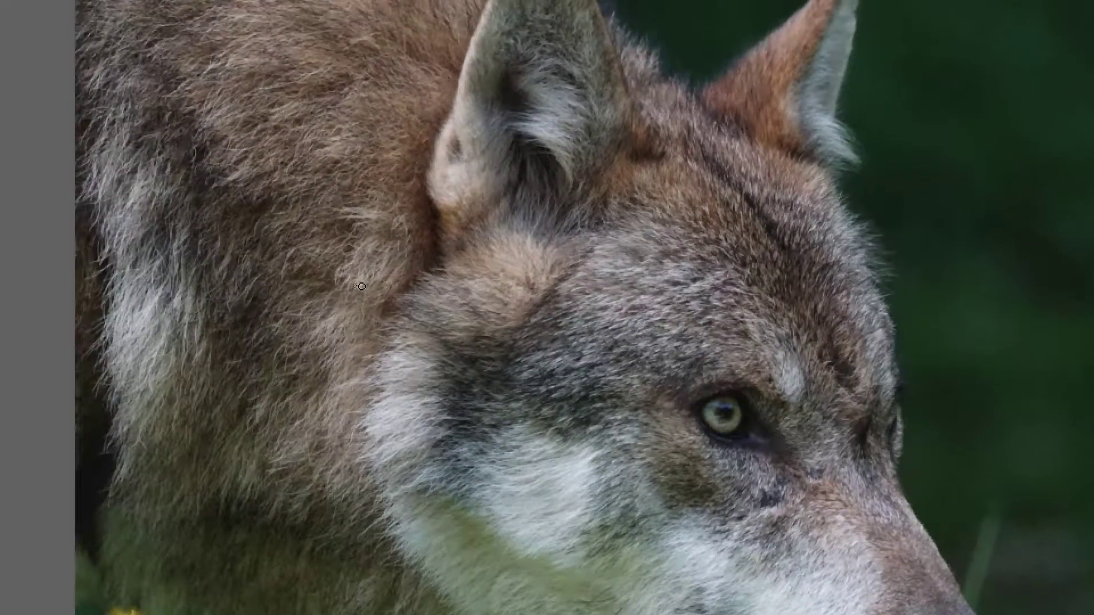
mouse_move(214, 236)
left_mouse_down()
mouse_move(302, 247)
mouse_move(400, 319)
left_mouse_up()
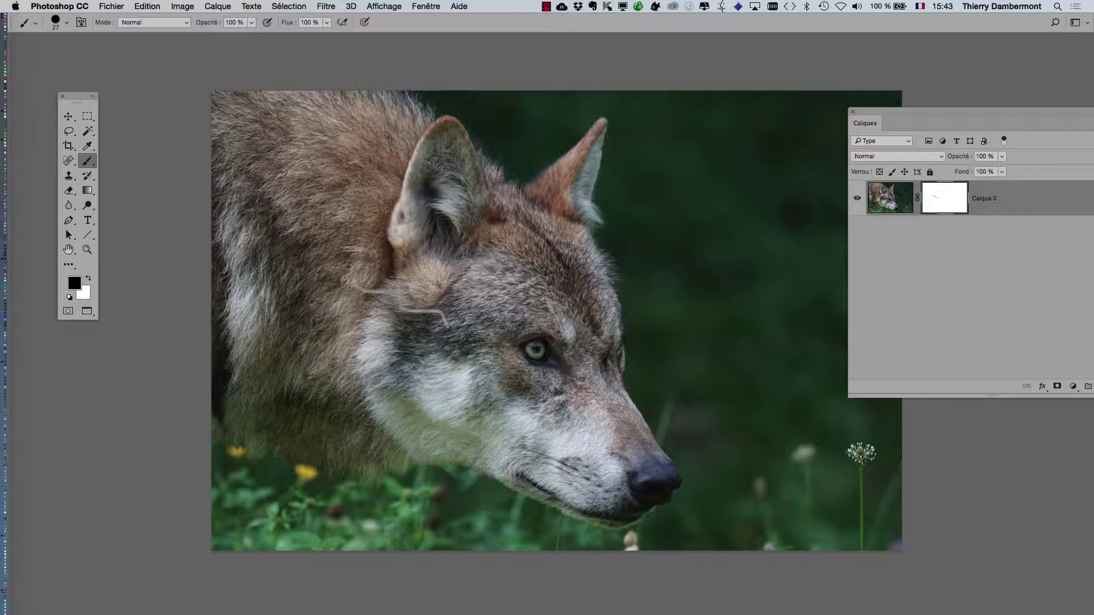
mouse_move(420, 314)
left_mouse_down()
mouse_move(439, 319)
mouse_move(407, 322)
mouse_move(424, 298)
mouse_move(447, 323)
left_mouse_up()
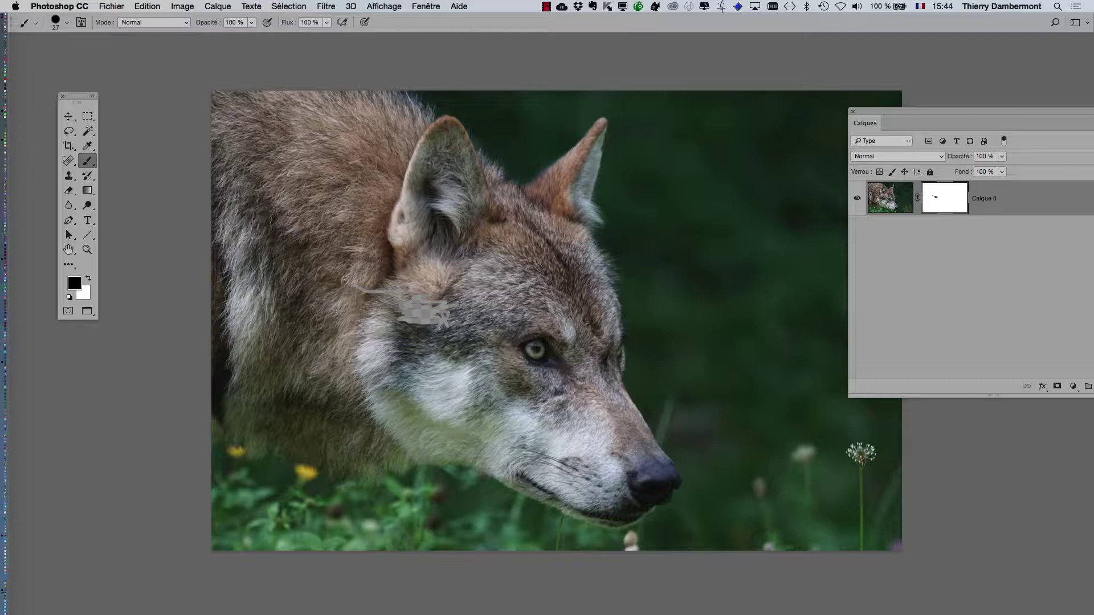
Step: Move the Layers panel fully into view and toggle the layer mask off and on to compare the image with and without it
left_click_drag(880, 112, 772, 91)
left_click(833, 180, "shift")
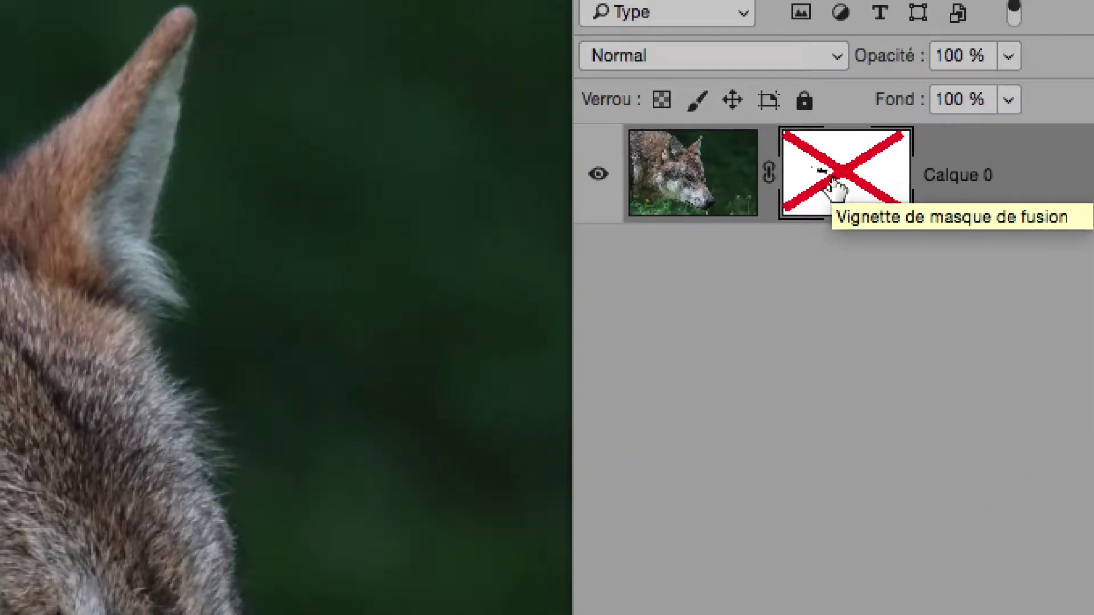
left_click(833, 181, "shift")
left_click(833, 180, "shift")
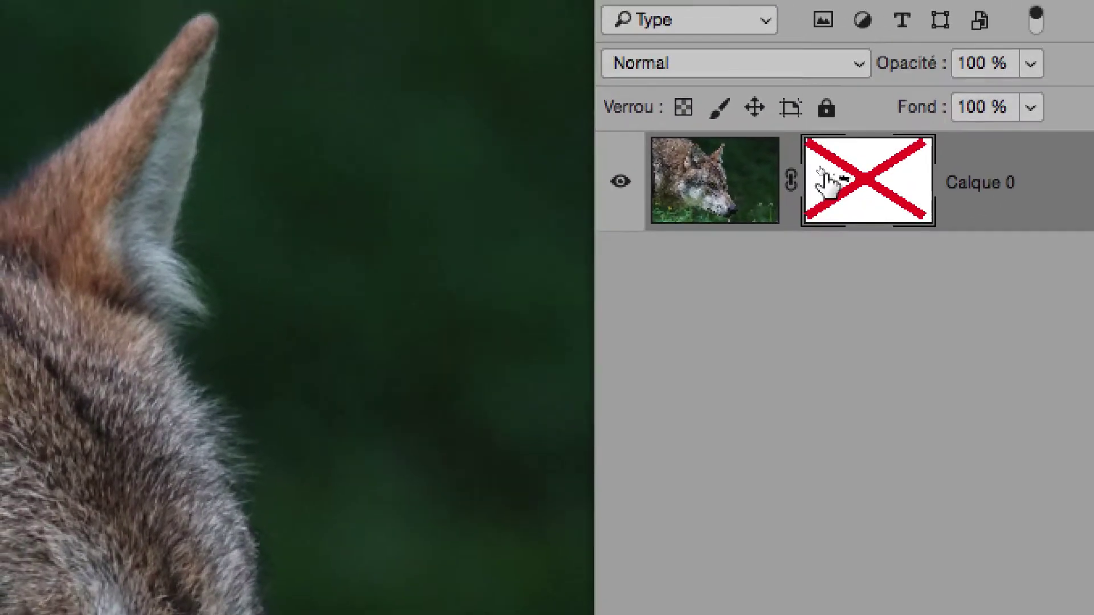
left_click(844, 188, "shift")
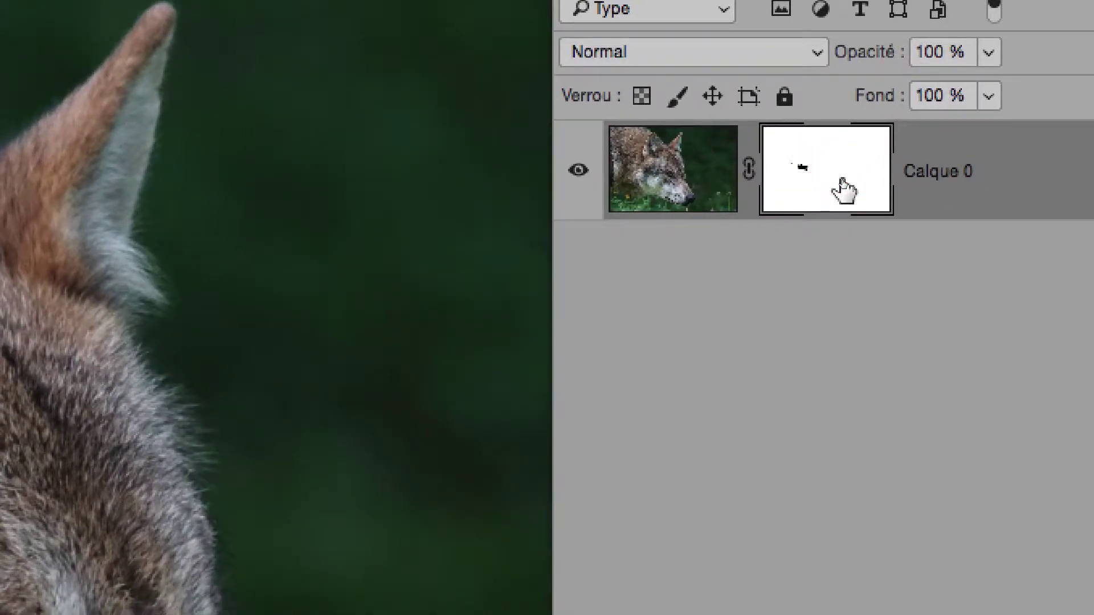
left_click(844, 188, "shift")
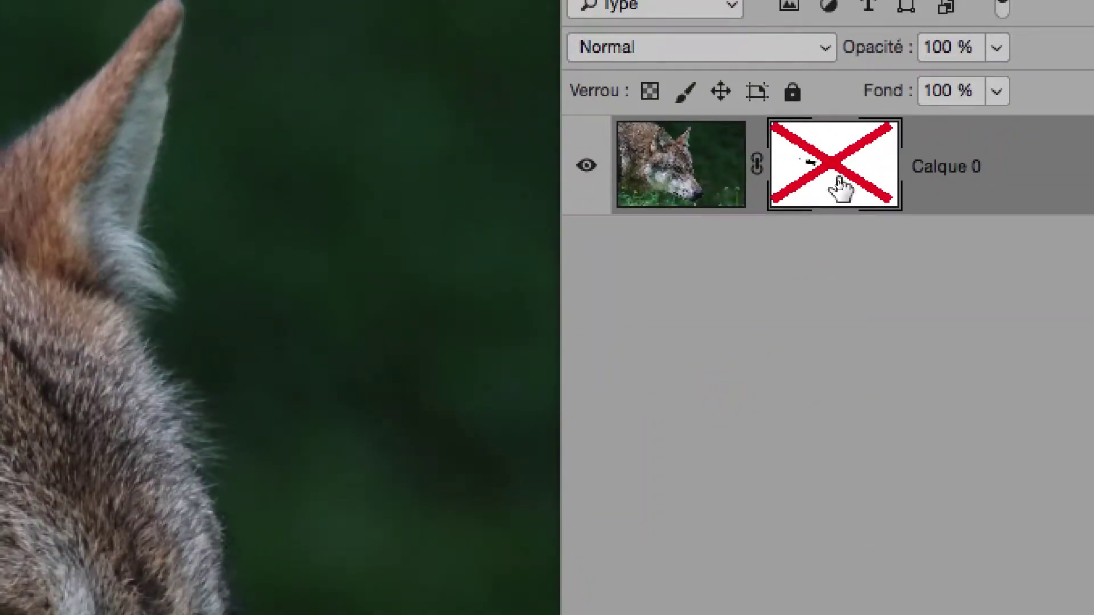
left_click(838, 188, "shift")
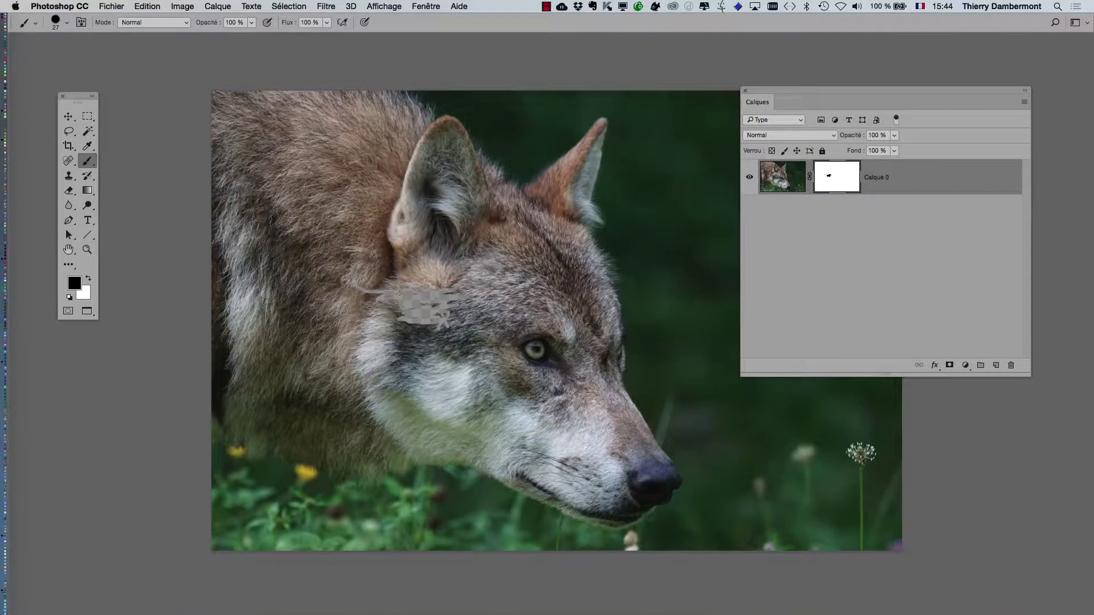
Step: Extend the black painting on the mask over the patch below the ear, and disable the mask
mouse_move(400, 294)
left_mouse_down()
mouse_move(435, 313)
mouse_move(422, 321)
mouse_move(429, 331)
mouse_move(454, 316)
left_mouse_up()
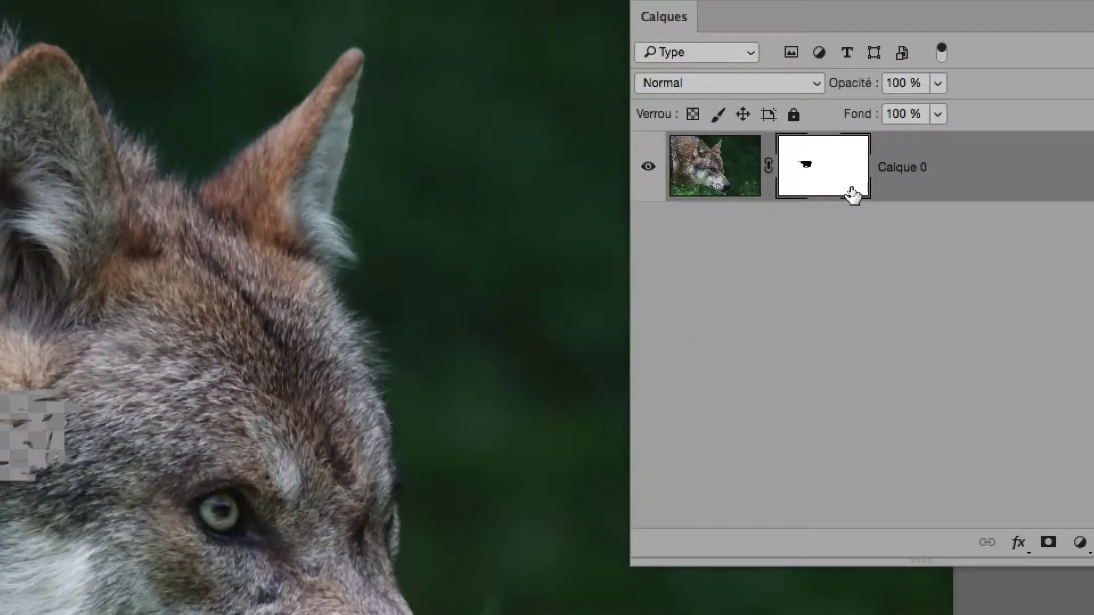
left_click(852, 190, "shift")
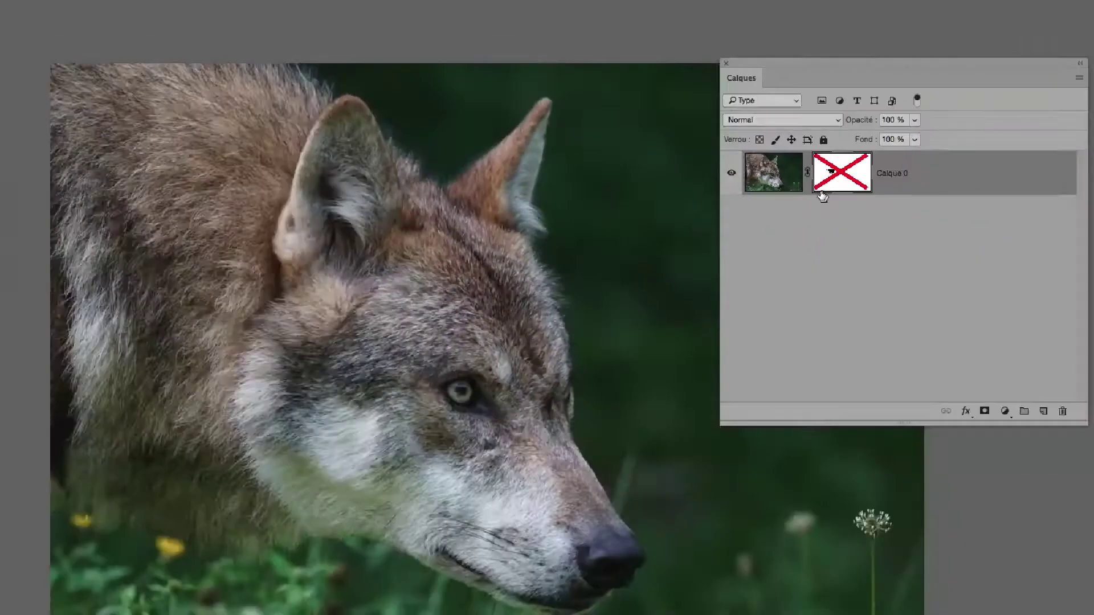
Step: Display the Calque 0 mask channel as a colour overlay from the Channels panel, keeping the panels clear of the wolf
left_click(438, 6)
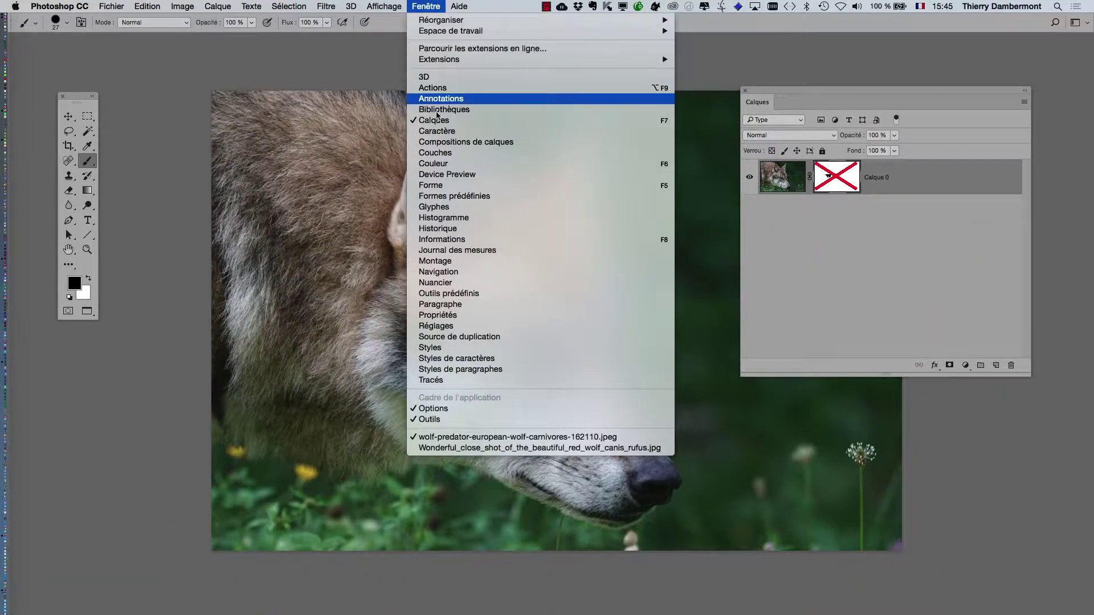
left_click(448, 155)
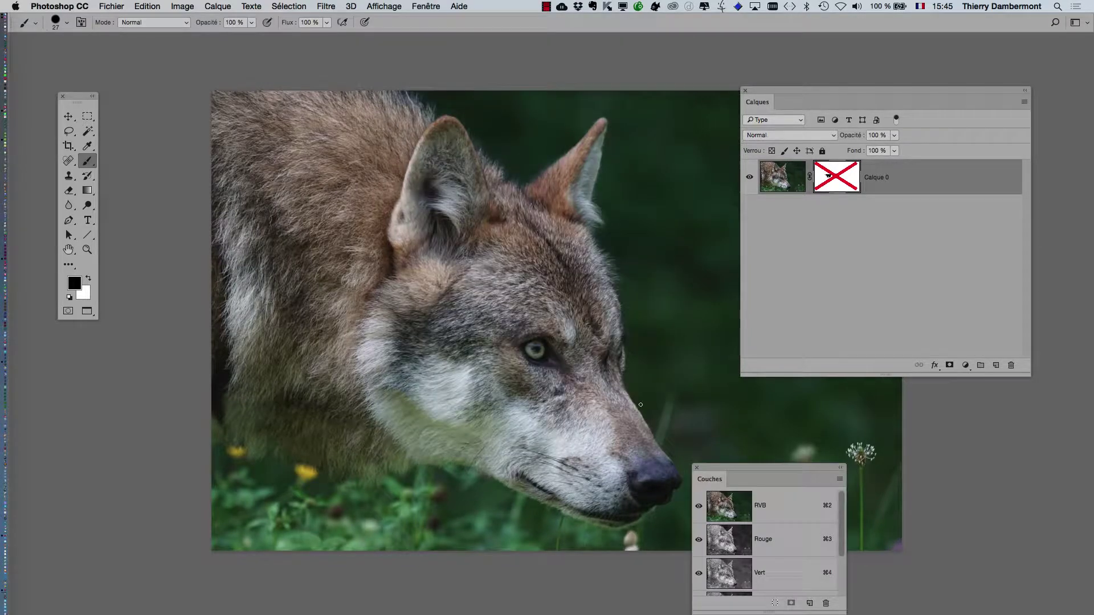
left_click_drag(719, 457, 145, 69)
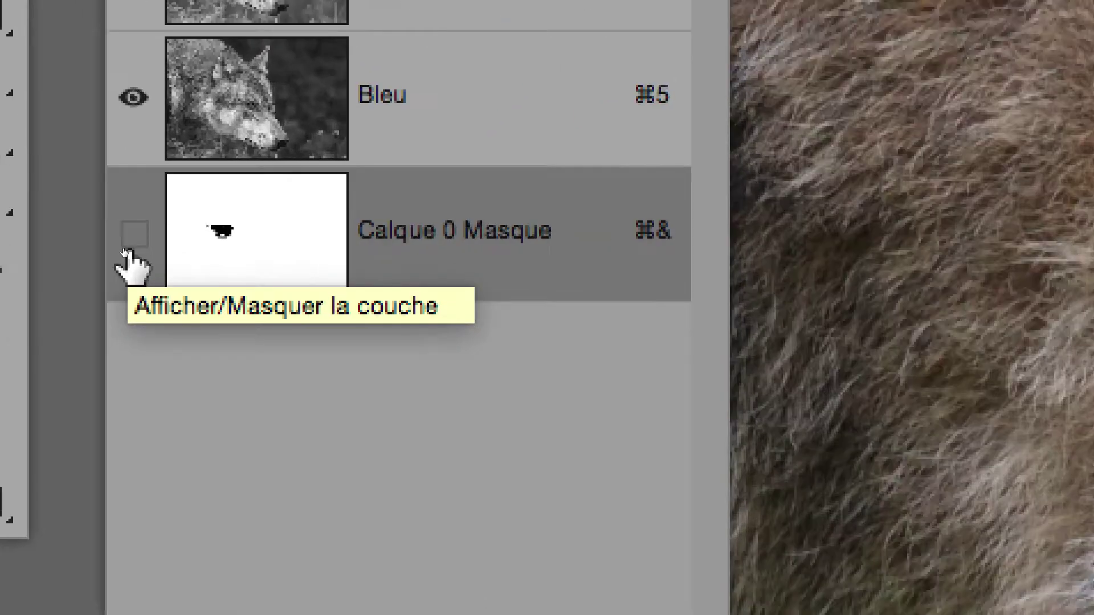
left_click(134, 233)
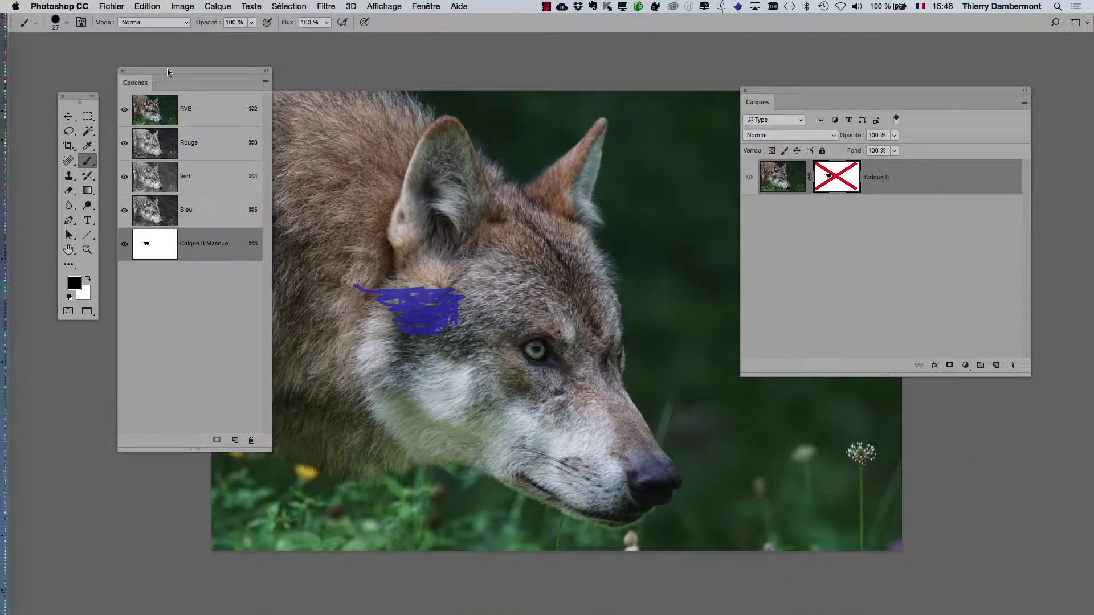
left_click_drag(169, 67, 91, 345)
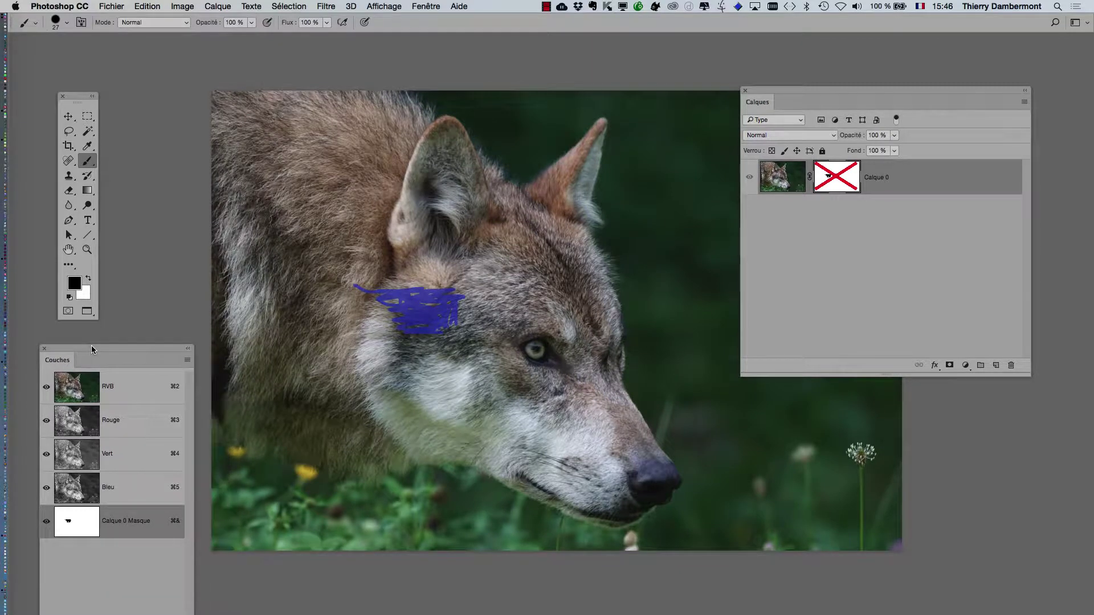
left_click_drag(787, 92, 920, 118)
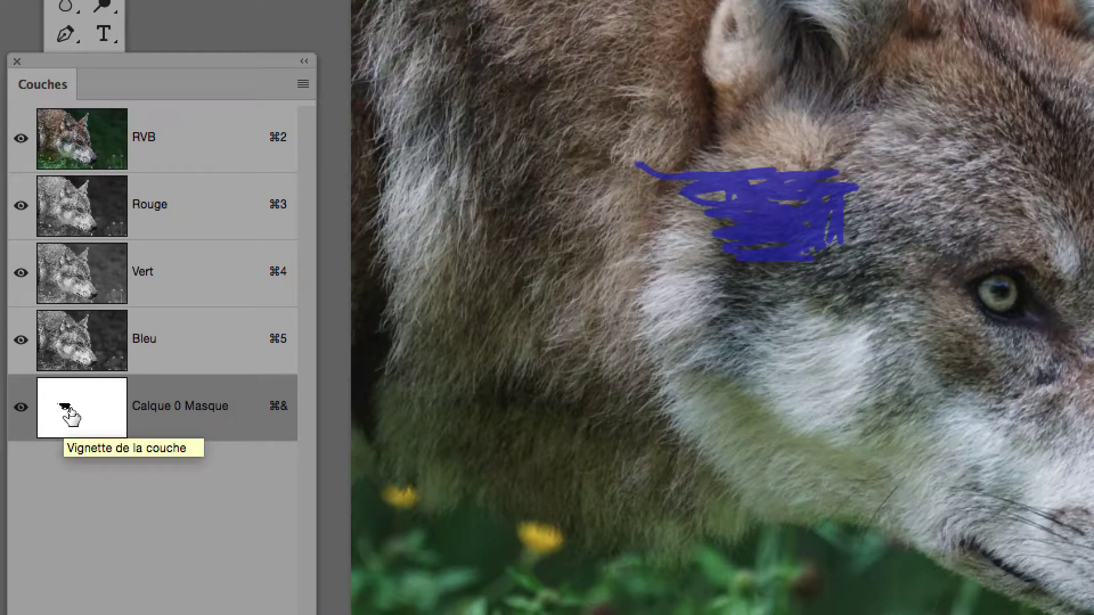
Step: Examine the mask overlay's colour and opacity options, including its colour picker, and leave them without changes
double_click(70, 418)
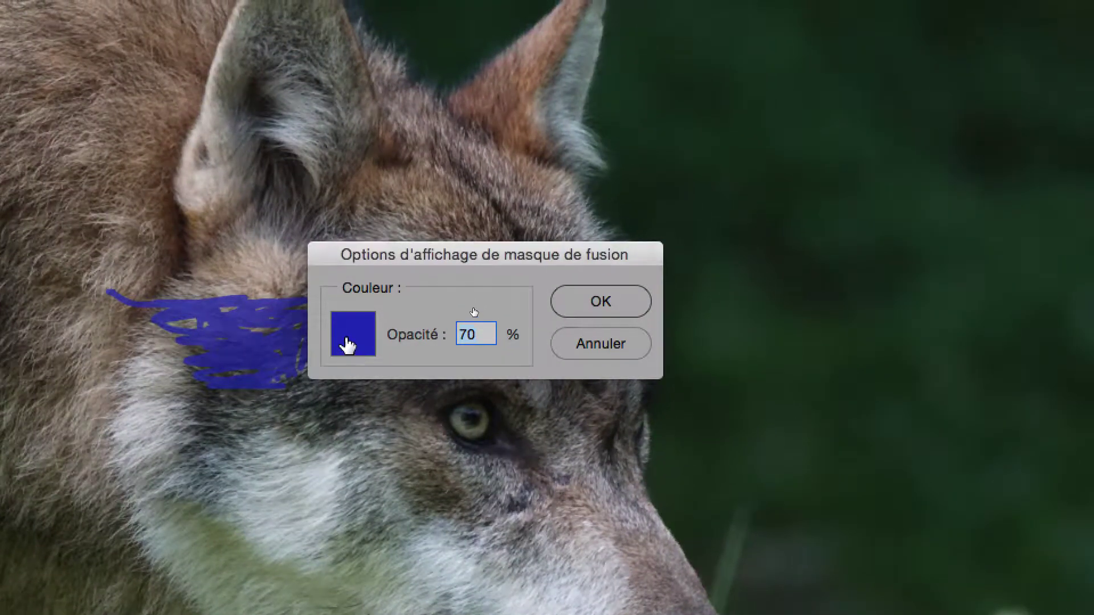
left_click(345, 339)
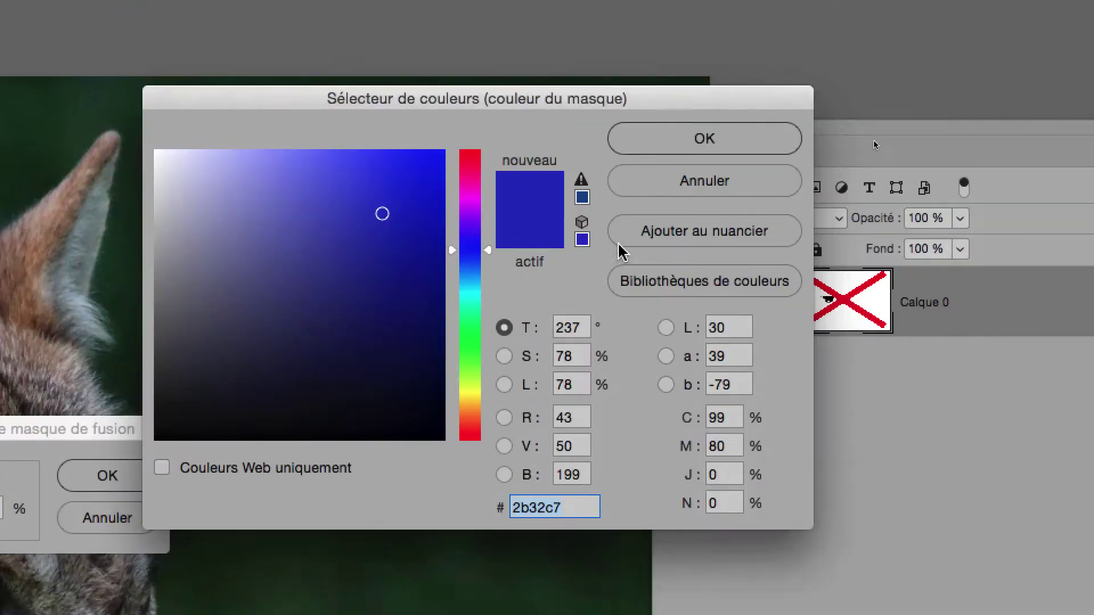
left_click(667, 226)
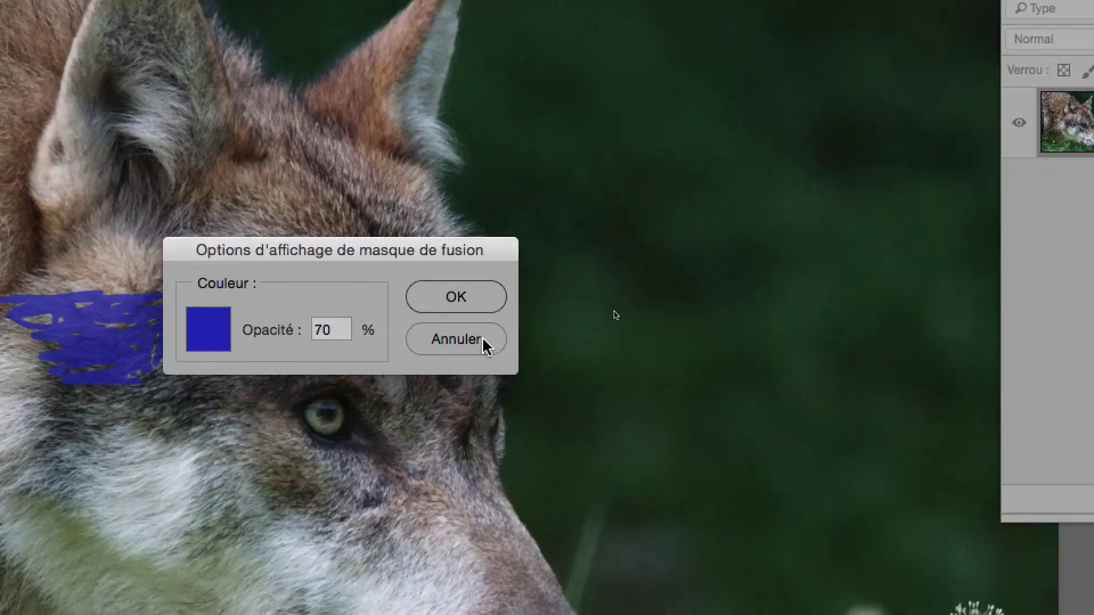
left_click(456, 339)
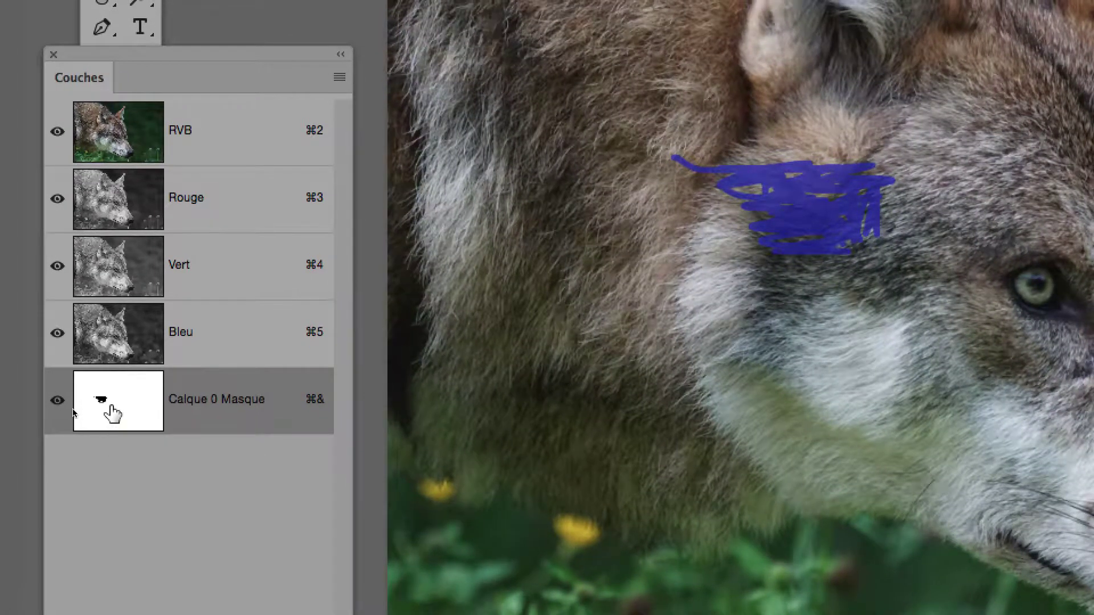
Step: Change the Calque 0 mask overlay's display colour to crimson c72b57 and set its opacity to 50%
double_click(112, 412)
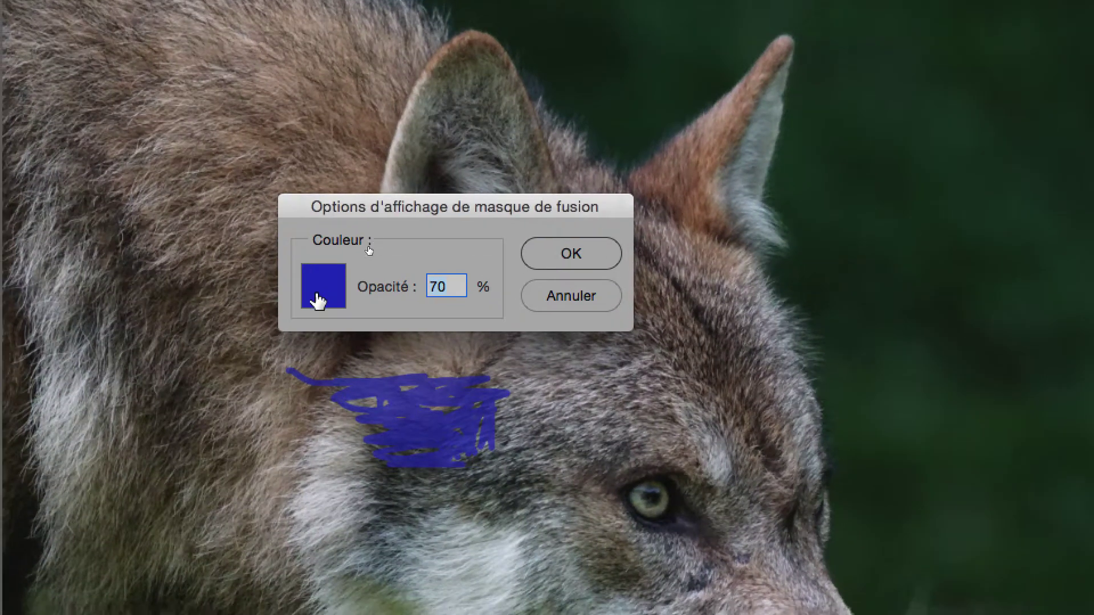
left_click(316, 295)
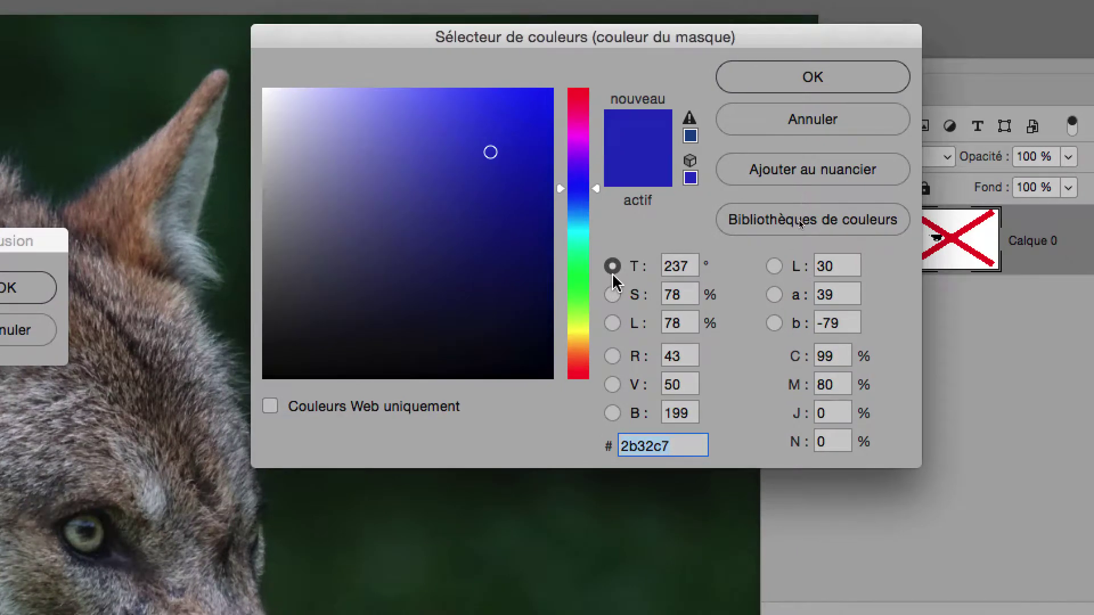
key("alt")
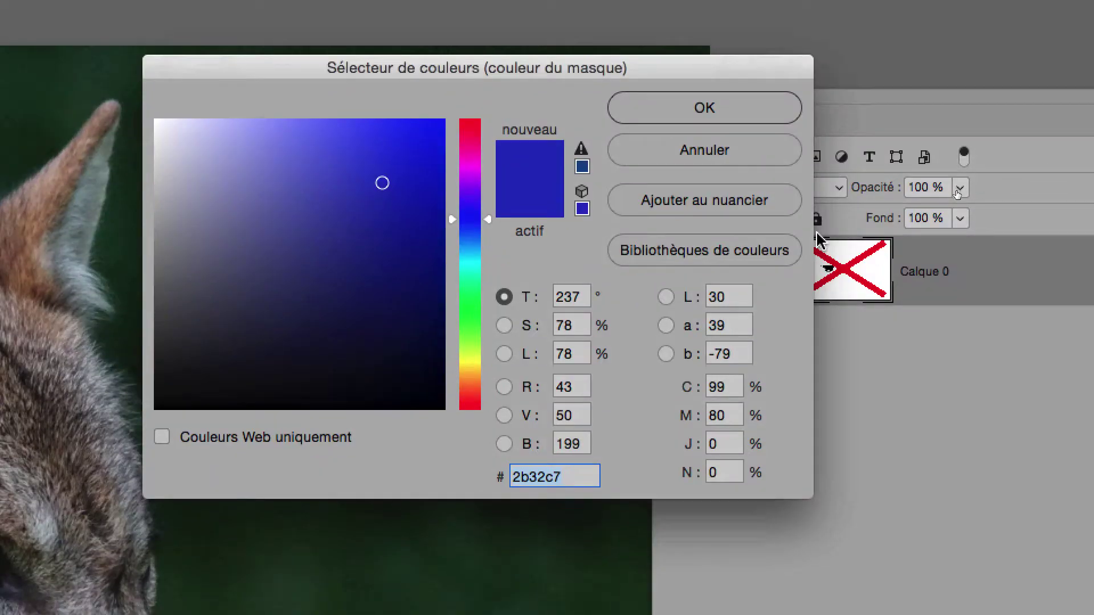
left_click_drag(470, 240, 478, 173)
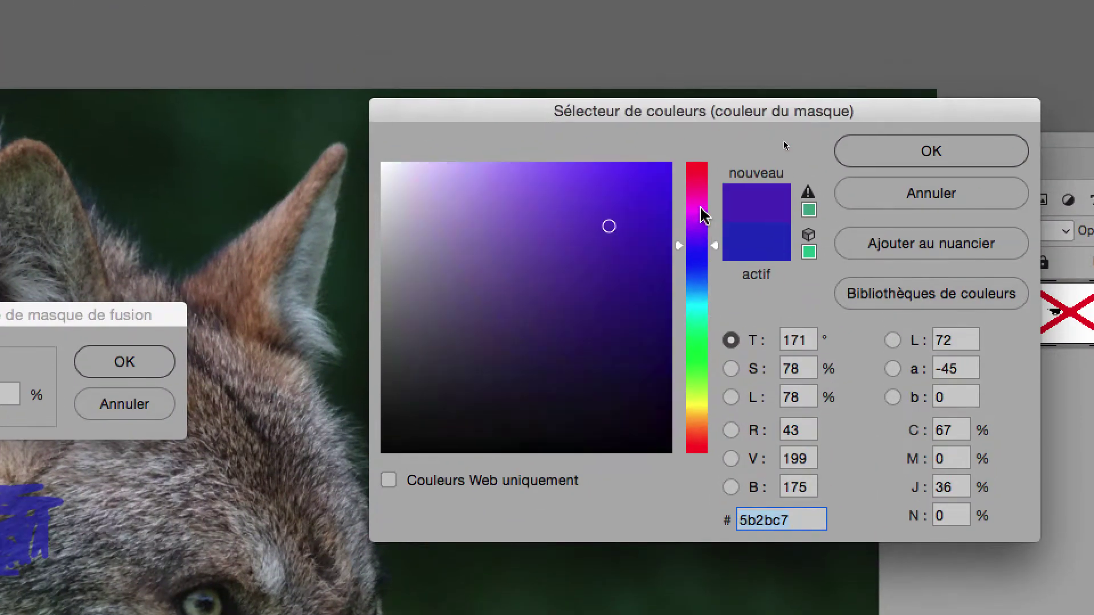
left_click_drag(701, 208, 701, 178)
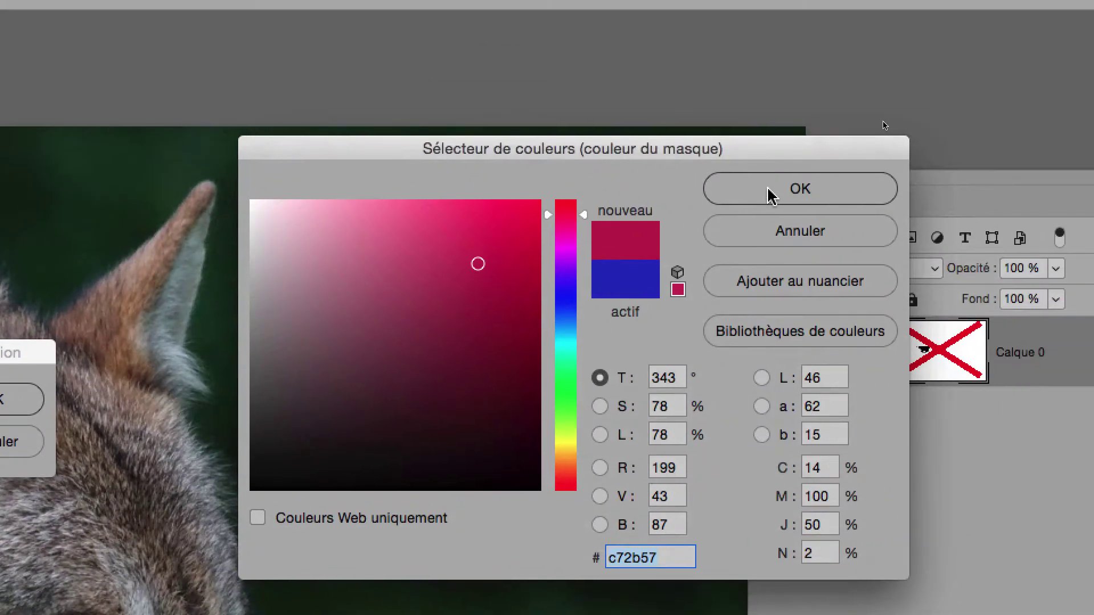
left_click(1008, 118)
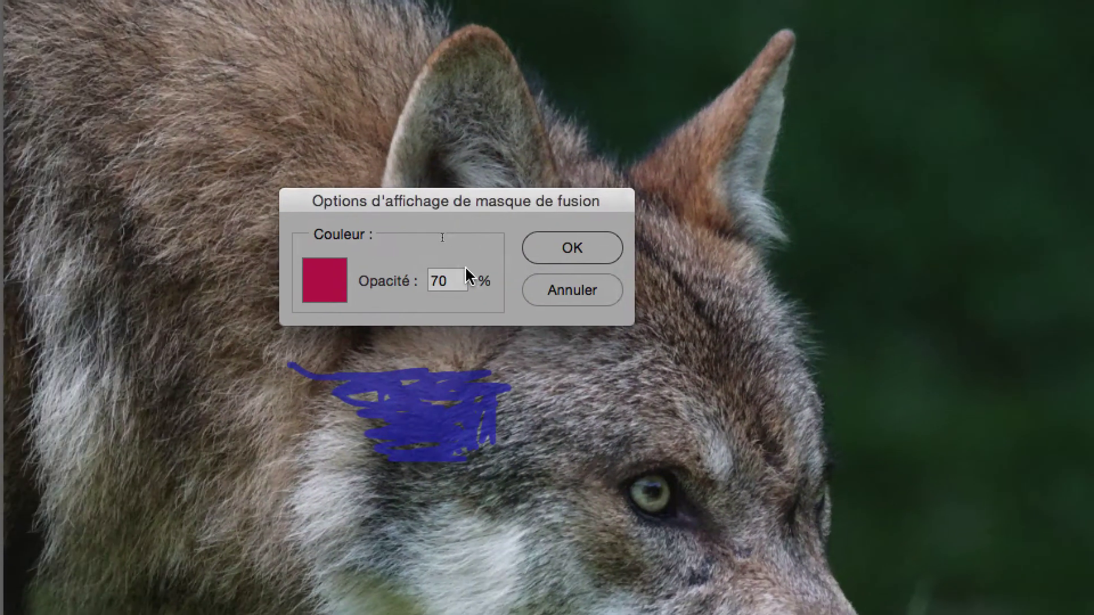
double_click(15, 406)
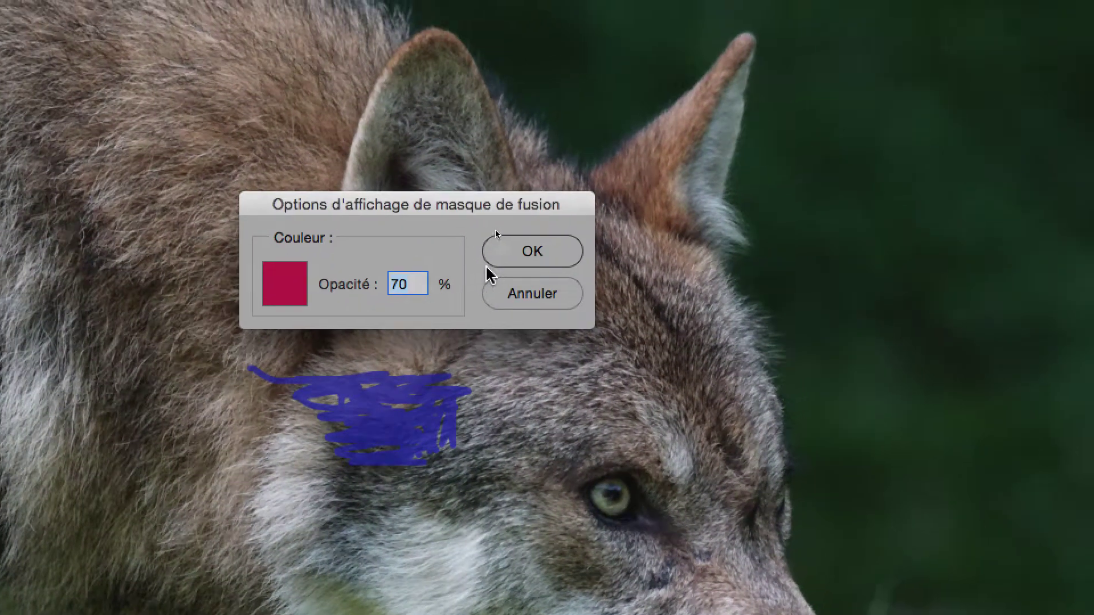
type("50")
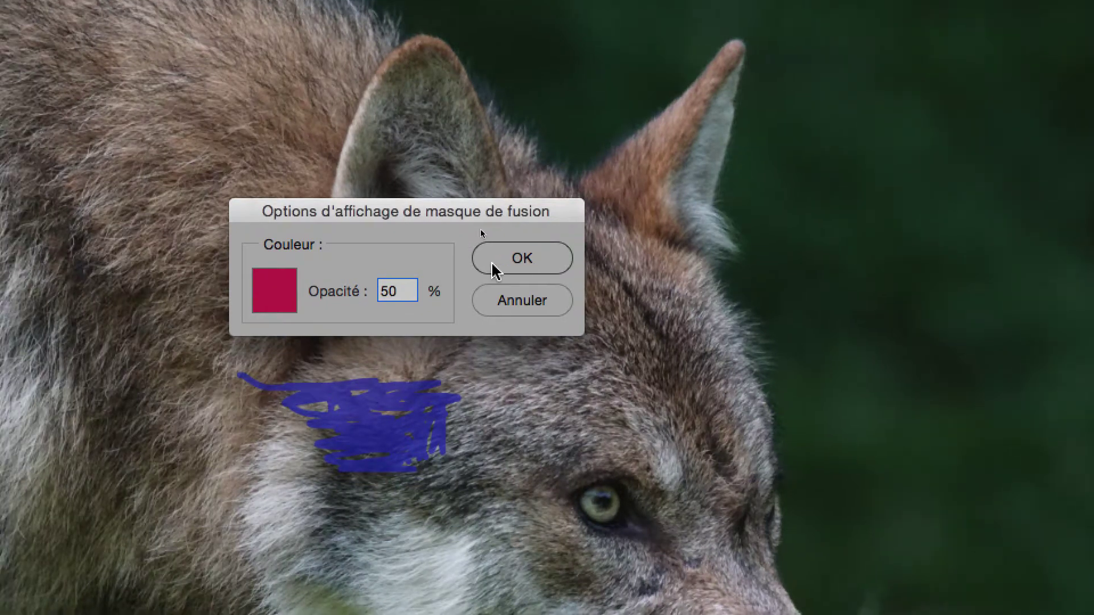
left_click(502, 266)
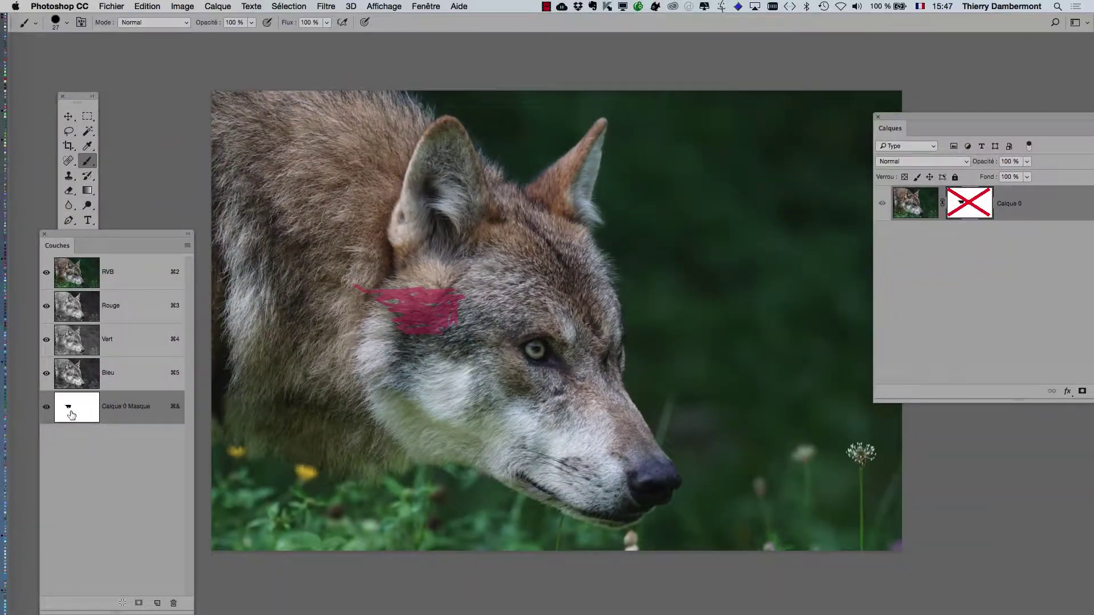
Step: Change the mask overlay's display colour to bright green 1be111
double_click(72, 414)
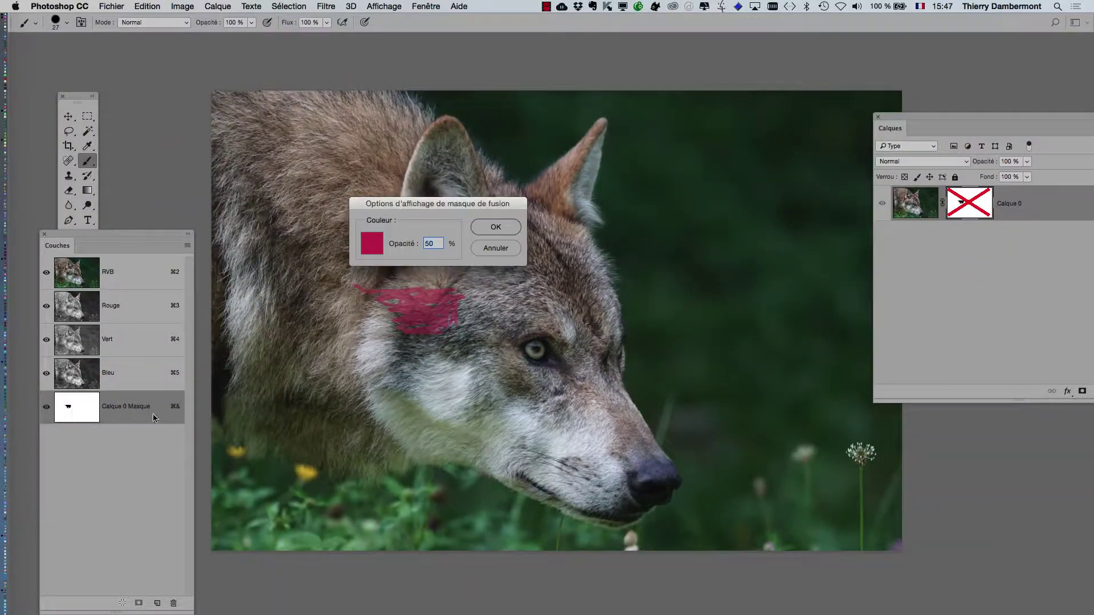
left_click(371, 244)
left_click(782, 226)
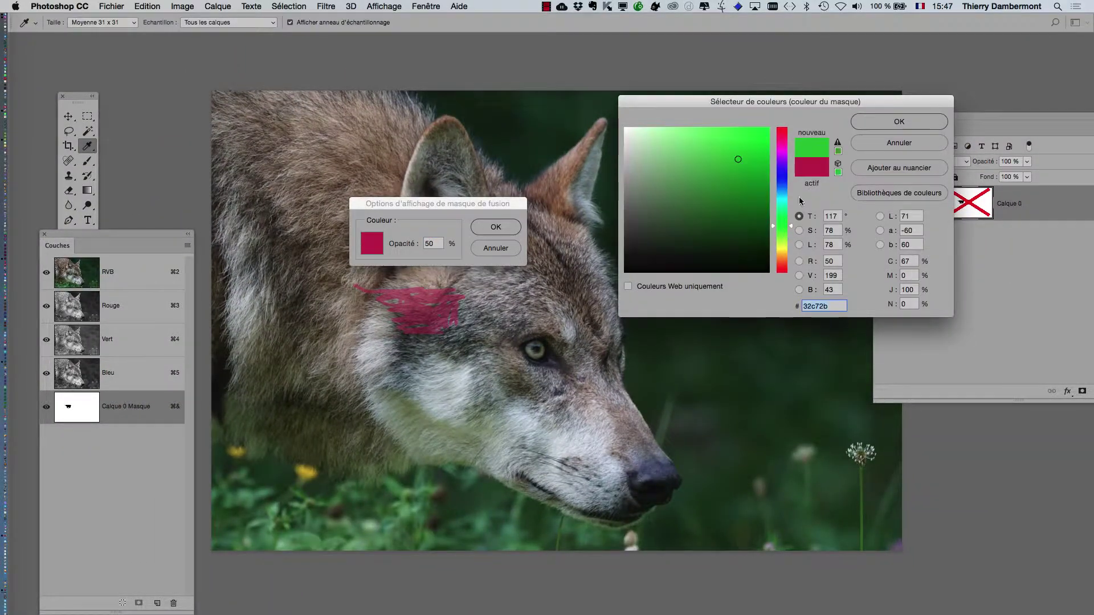
left_click_drag(738, 159, 752, 148)
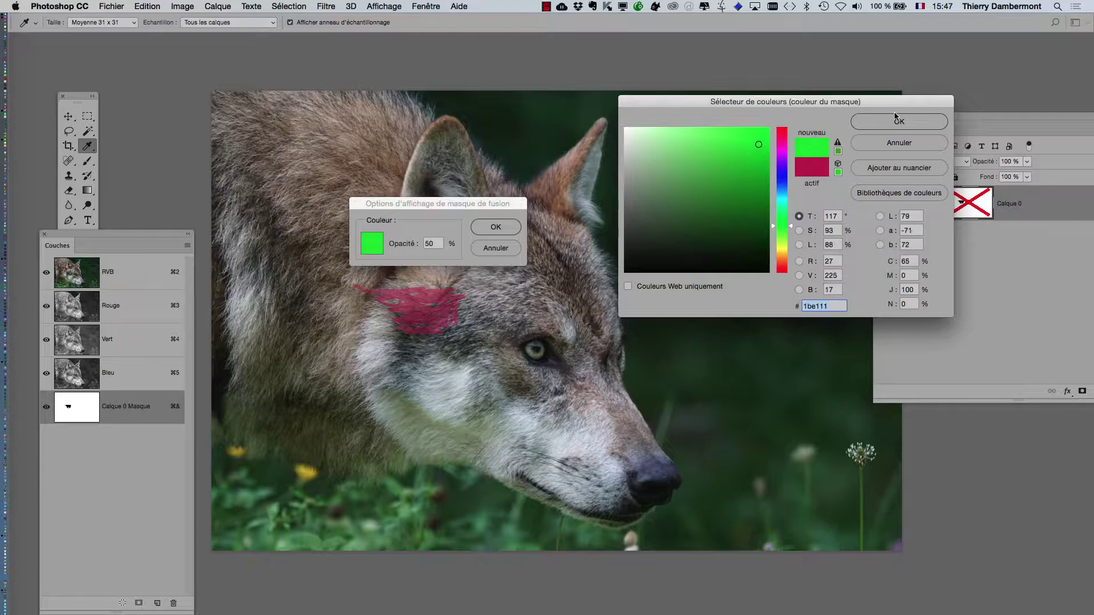
left_click(899, 122)
left_click(496, 227)
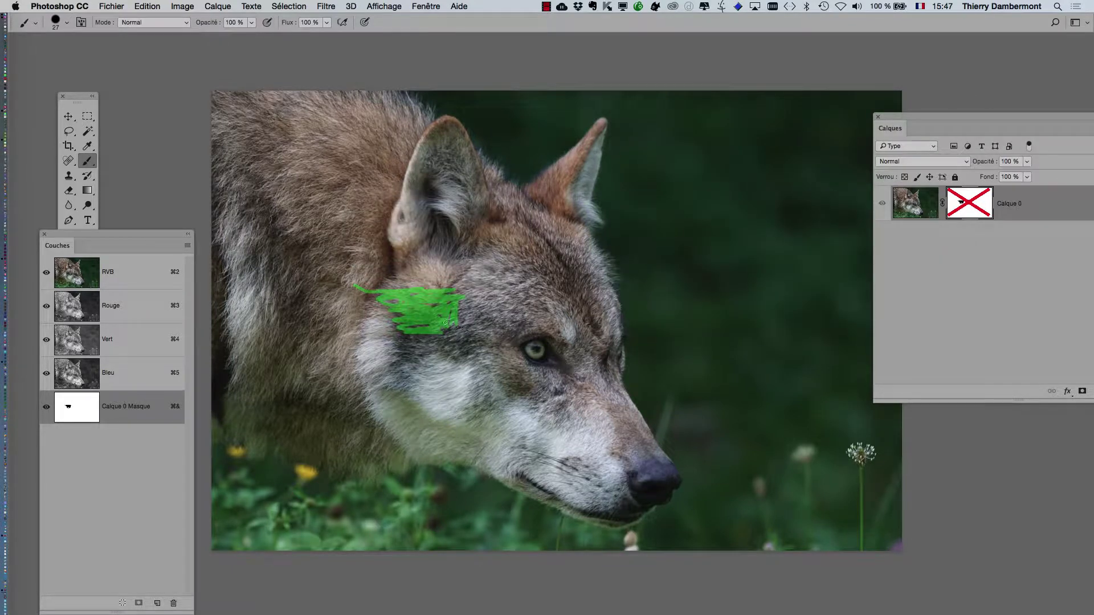
Step: Set the mask overlay's display colour to pure red ff0000 and its opacity to 70%
double_click(84, 414)
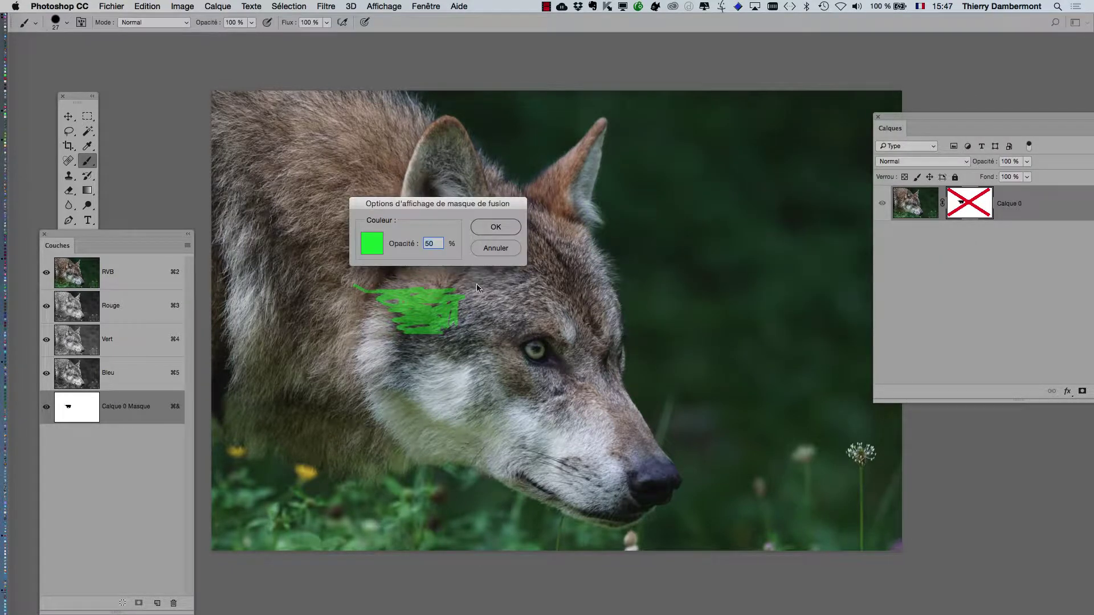
left_click(377, 248)
left_click_drag(789, 141, 785, 127)
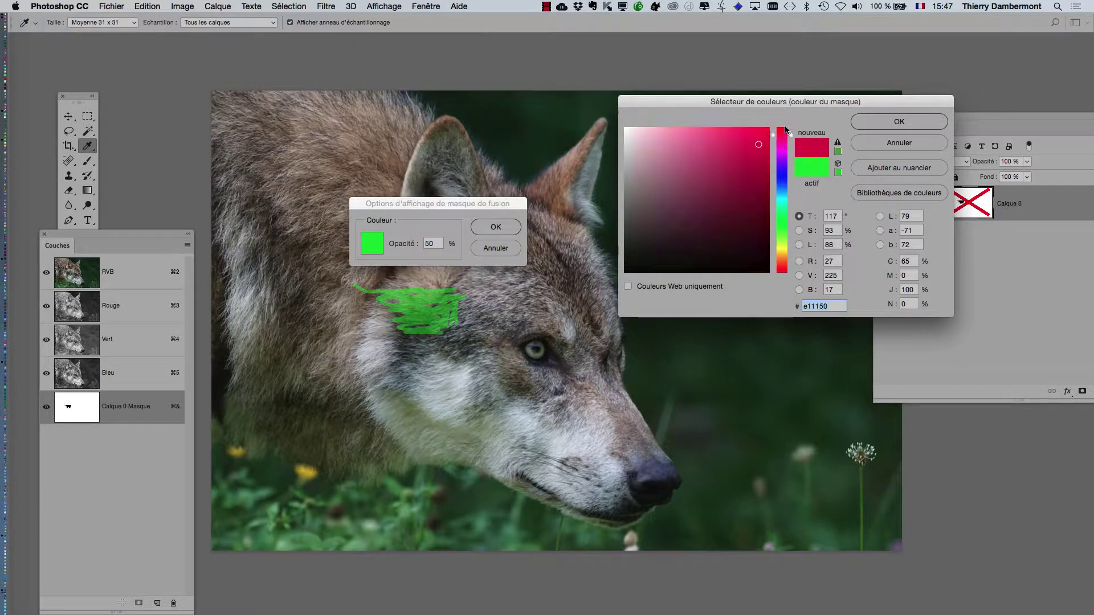
left_click(769, 128)
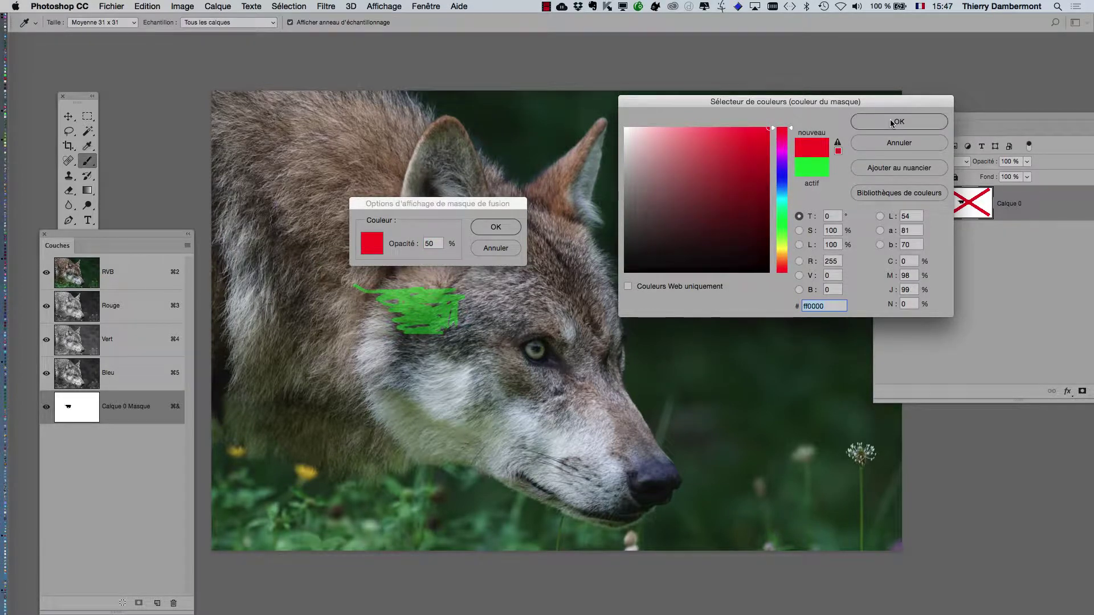
left_click(890, 122)
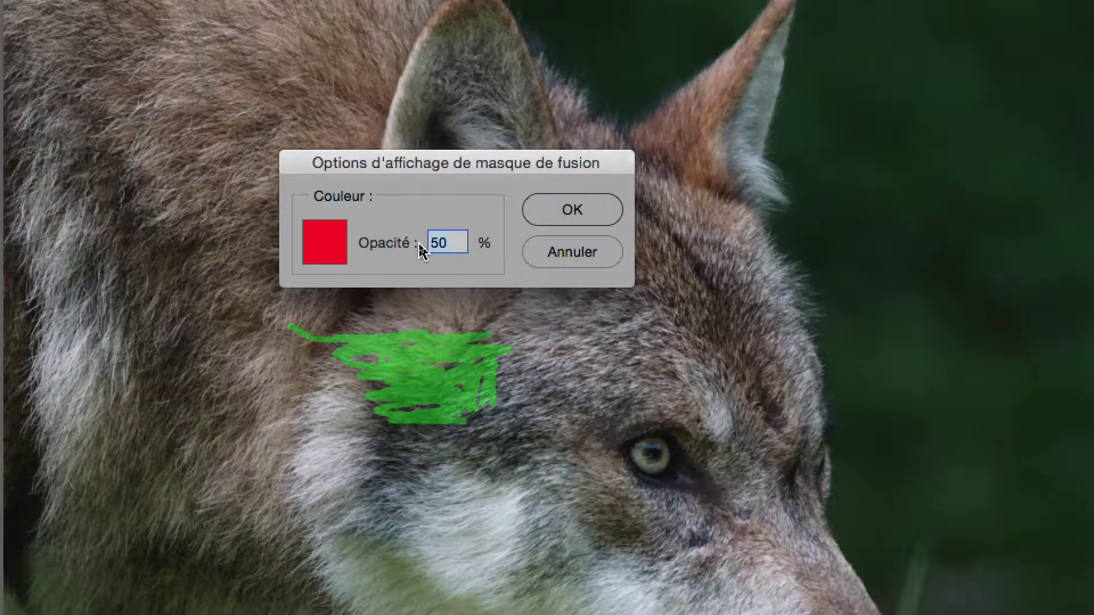
type("70")
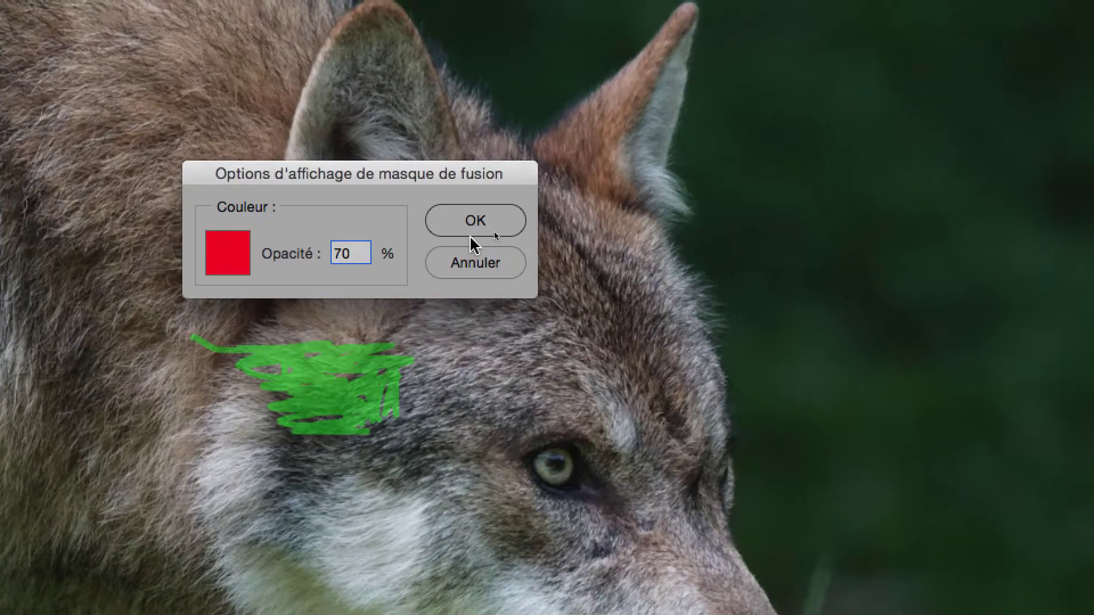
left_click(548, 228)
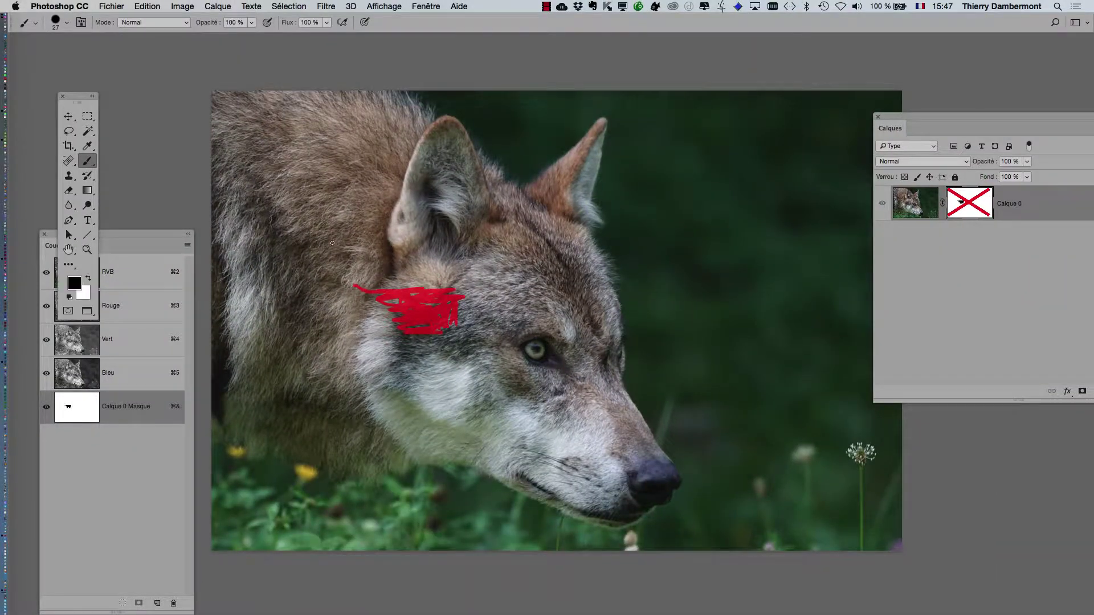
Step: Move the toolbox and Layers panel aside, and adjust the brush to a soft tip with a 218 px diameter
left_click_drag(81, 102, 199, 103)
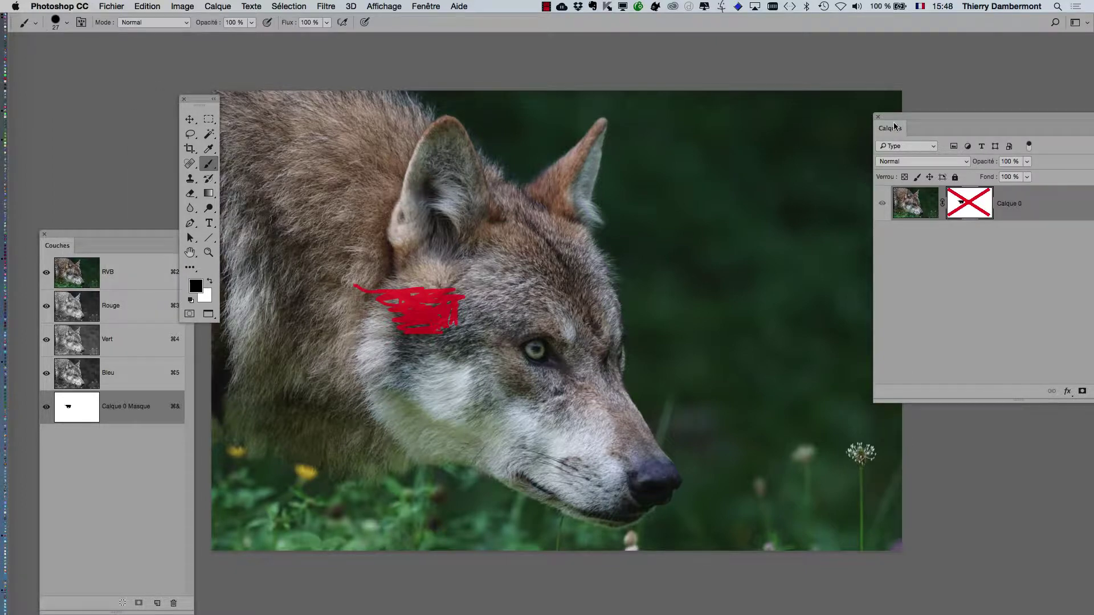
left_click_drag(894, 126, 991, 130)
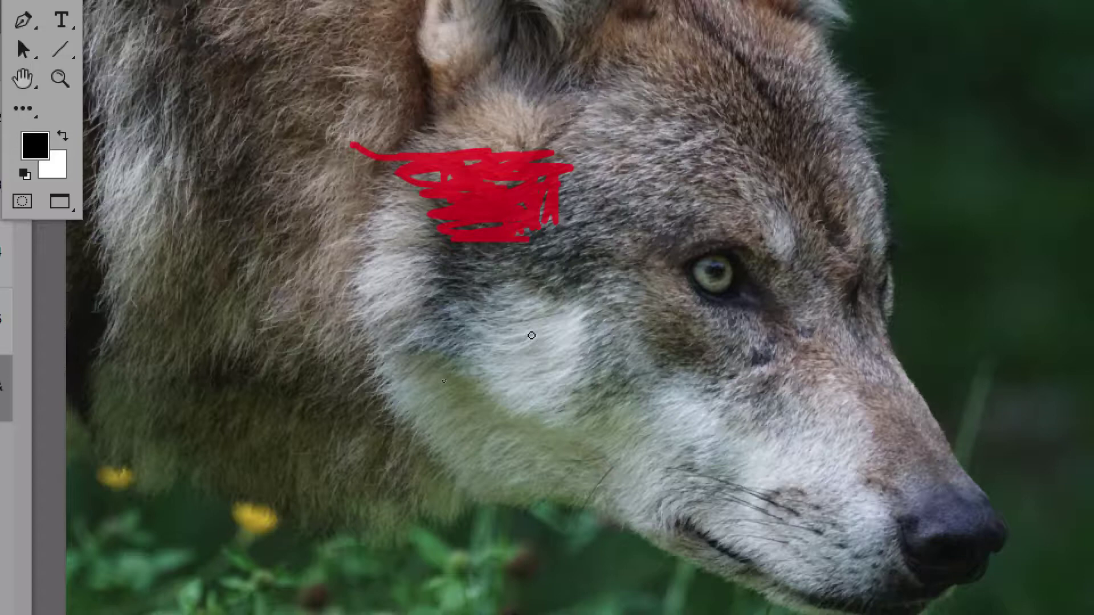
mouse_move(531, 336)
left_mouse_down()
mouse_move(595, 342)
mouse_move(458, 340)
mouse_move(605, 341)
mouse_move(535, 335)
mouse_move(544, 173)
left_mouse_up()
left_click_drag(536, 273, 536, 50)
mouse_move(540, 204)
left_mouse_down()
mouse_move(541, 247)
mouse_move(534, 170)
left_mouse_up()
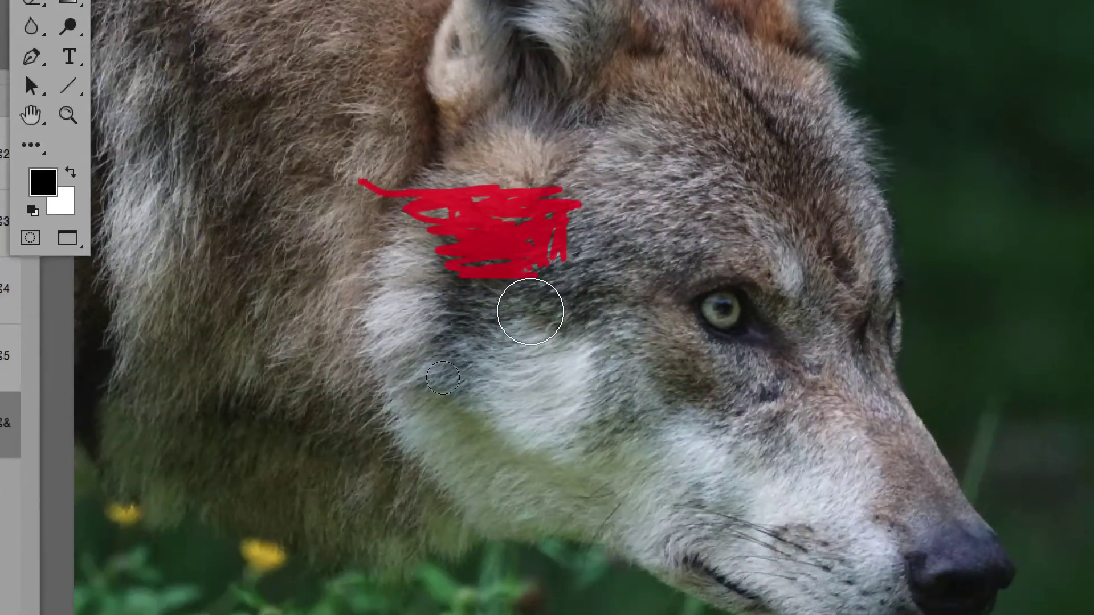
mouse_move(533, 336)
left_mouse_down()
mouse_move(527, 287)
mouse_move(526, 307)
left_mouse_up()
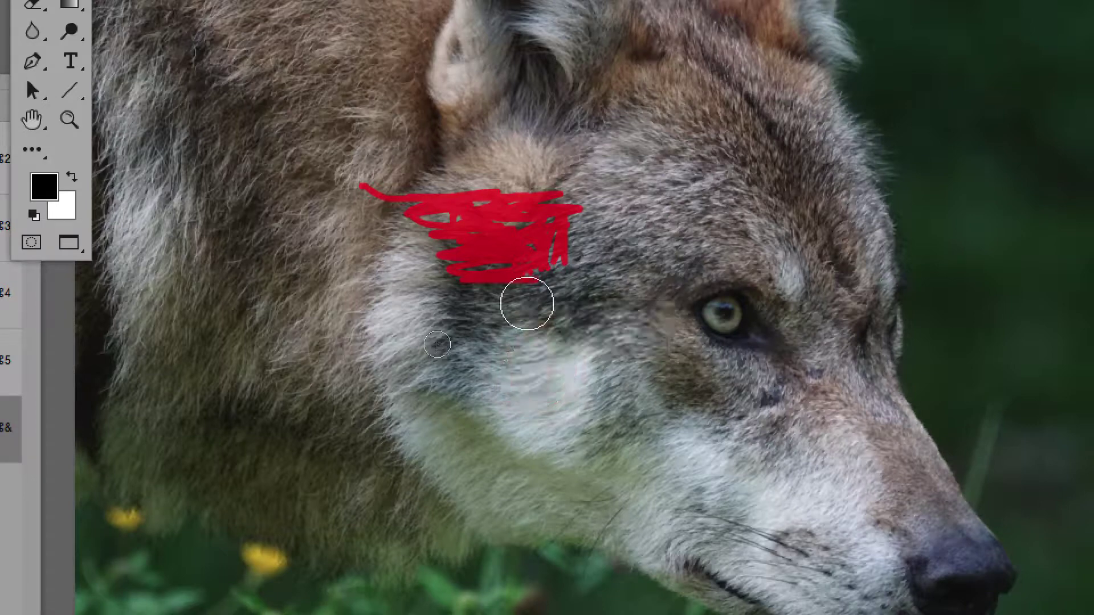
left_click_drag(520, 371, 524, 336)
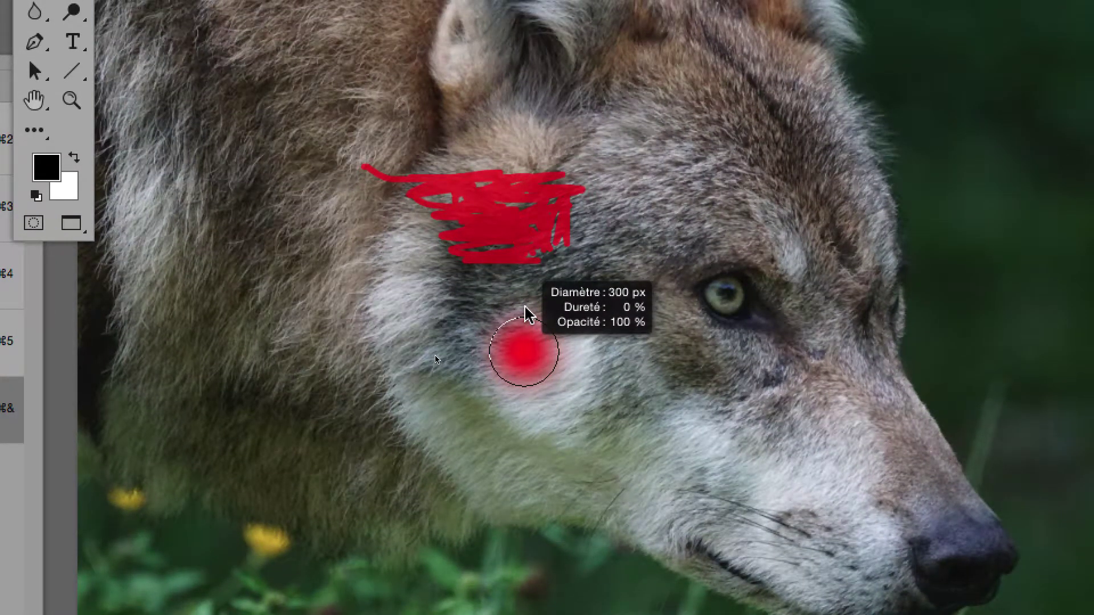
left_click_drag(525, 312, 524, 307)
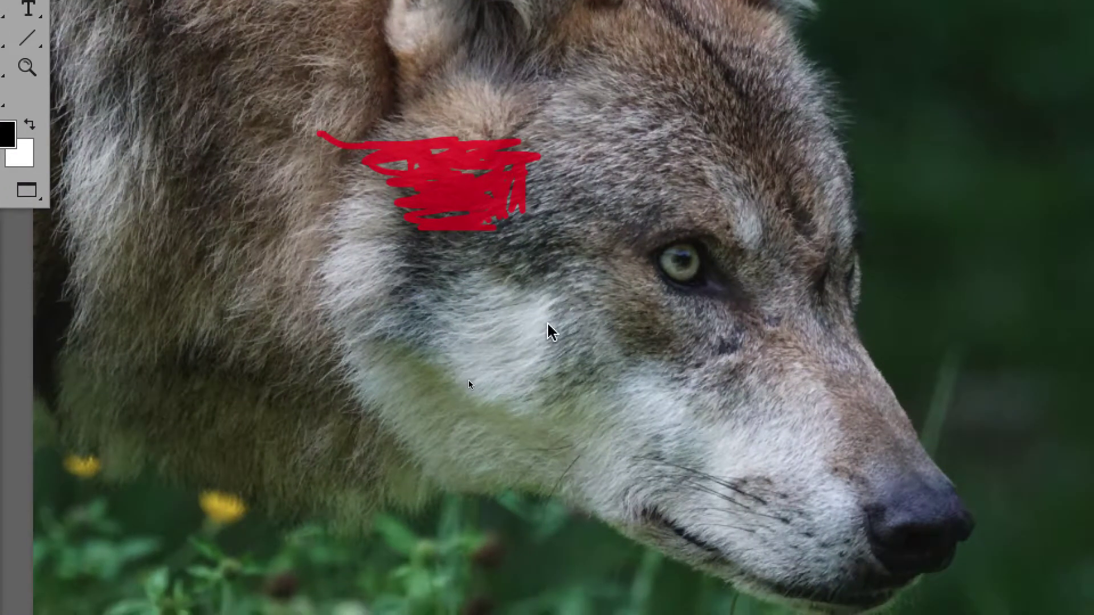
left_click_drag(598, 362, 583, 370)
left_click_drag(540, 325, 550, 337)
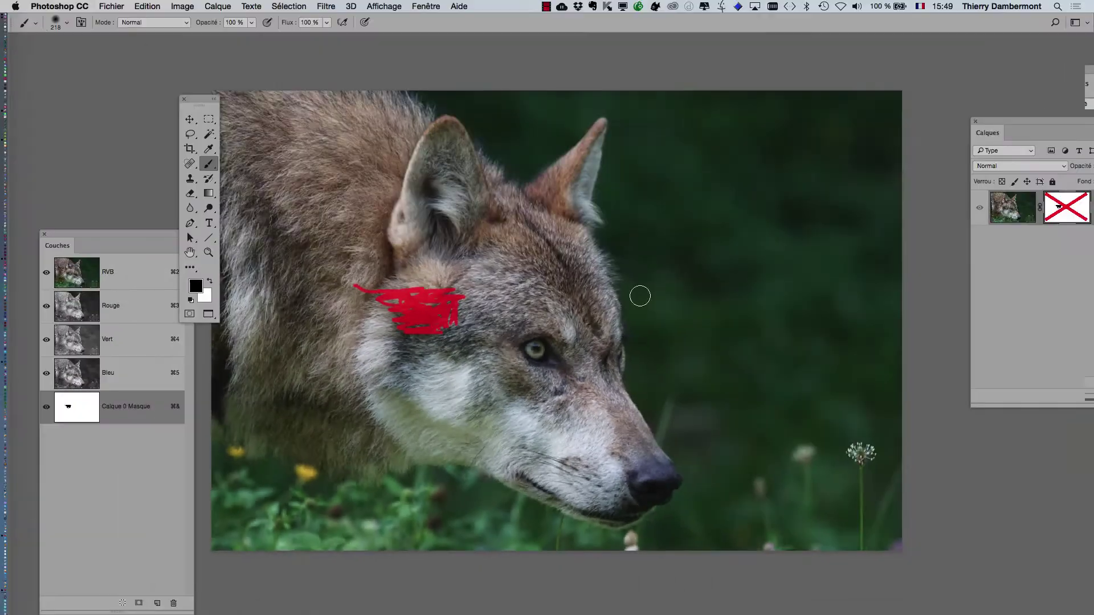
Step: Paint the mask in black along the edge of the wolf's forehead, from above the brow up to the base of the far ear
scroll(708, 191, "up", 4)
scroll(591, 289, "up", 1)
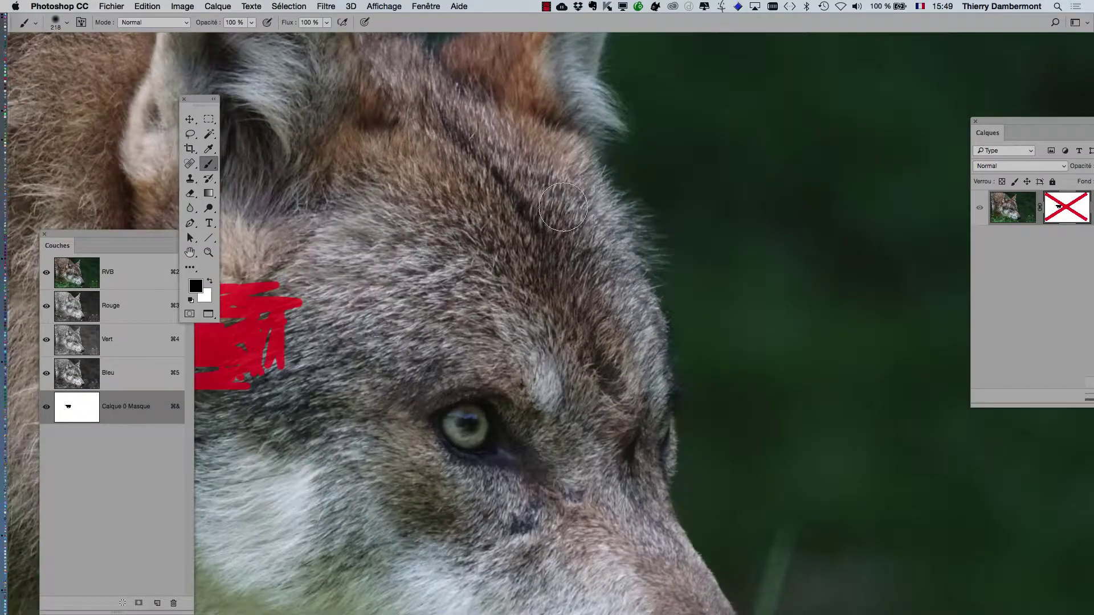
mouse_move(558, 161)
left_mouse_down()
mouse_move(641, 337)
mouse_move(604, 273)
left_mouse_up()
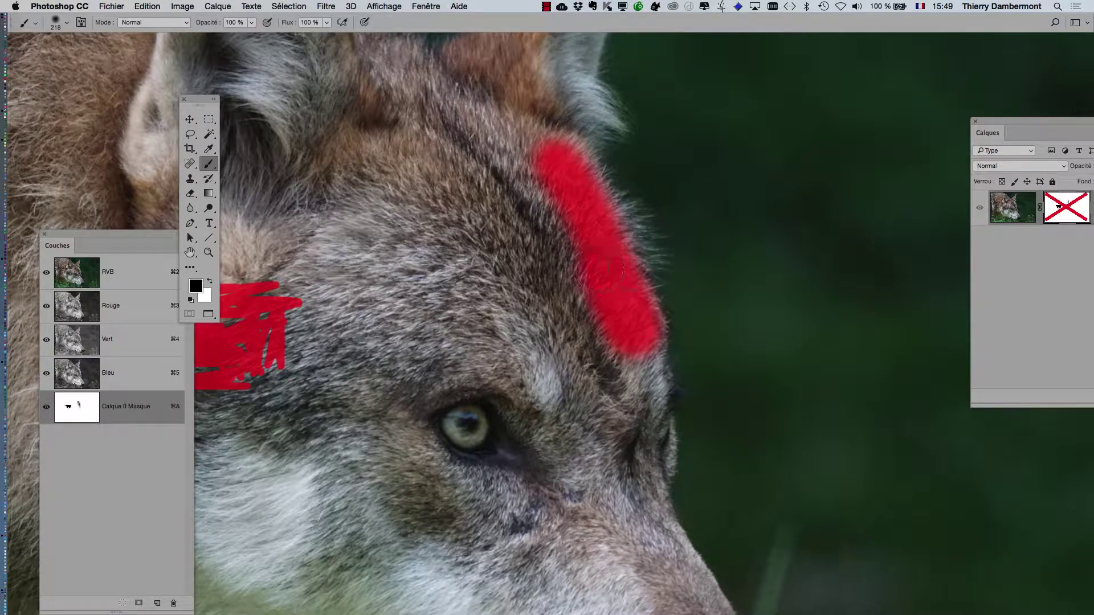
left_click(566, 272, "ctrl+alt")
left_click(479, 272, "ctrl+alt")
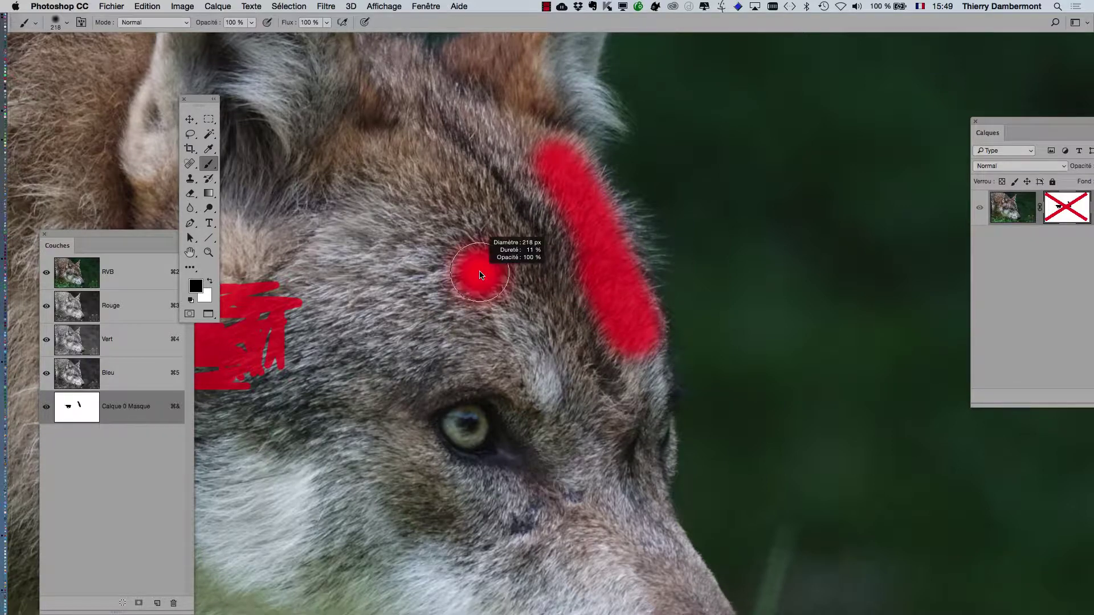
left_click_drag(553, 159, 627, 306)
left_click_drag(639, 343, 642, 392)
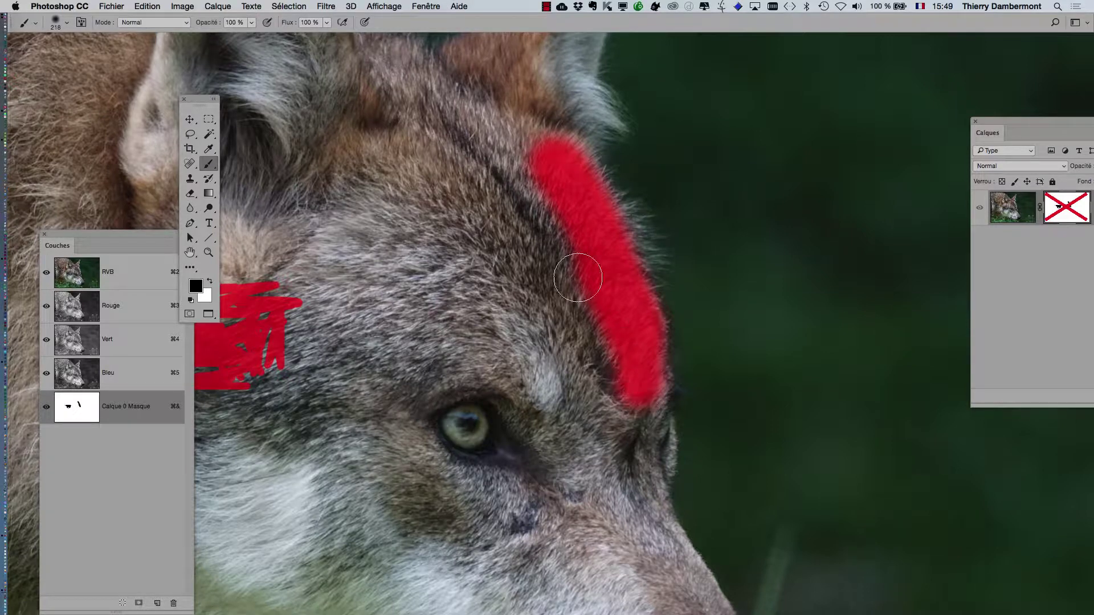
scroll(578, 279, "up", 5)
left_click_drag(590, 276, 595, 167)
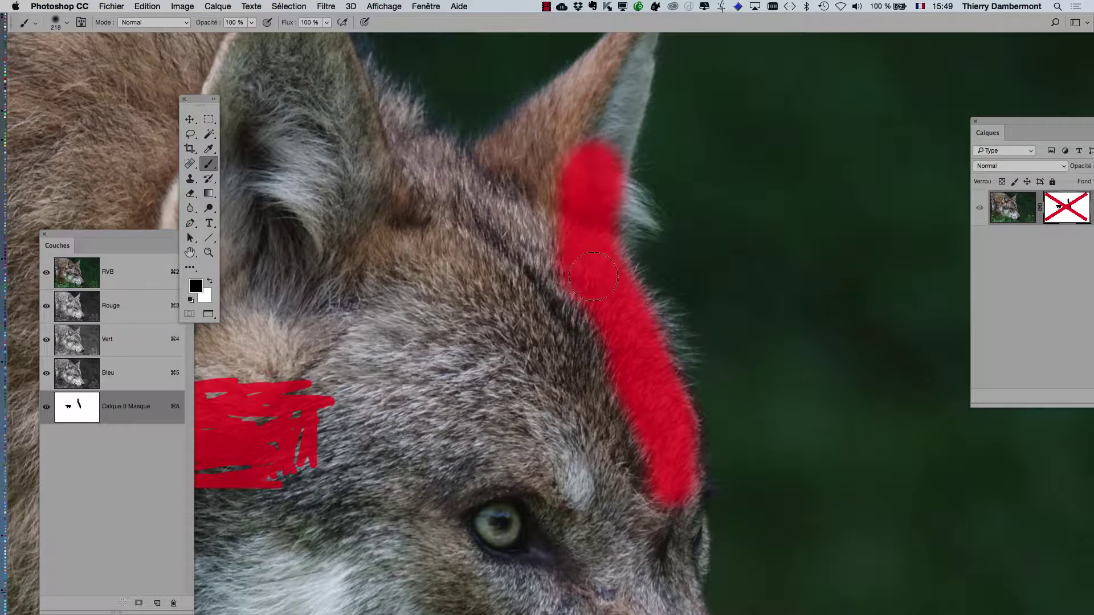
Step: Paint the mask in black along the far ear's edges with a 112 px brush, and erase the overflow around its tip and outer edge in white
left_click_drag(564, 267, 606, 376)
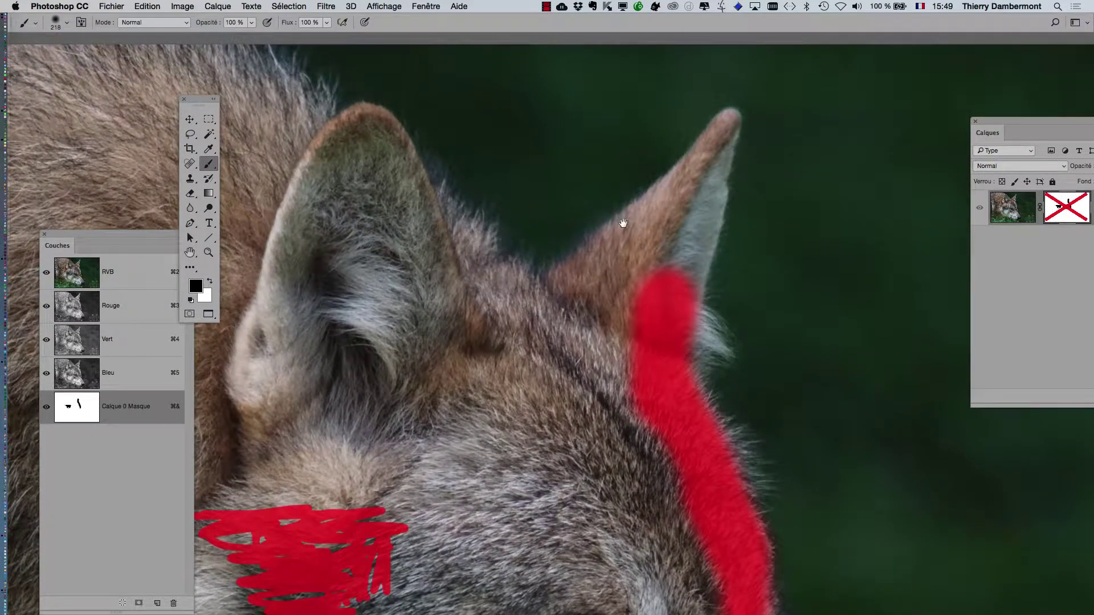
scroll(622, 218, "up", 3)
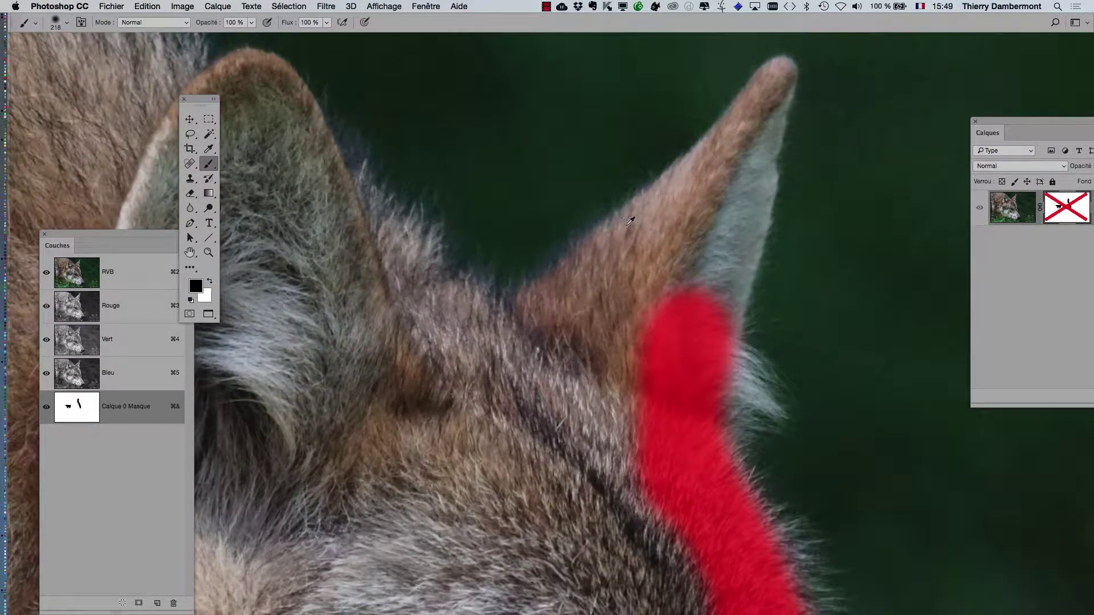
left_click_drag(667, 197, 583, 241)
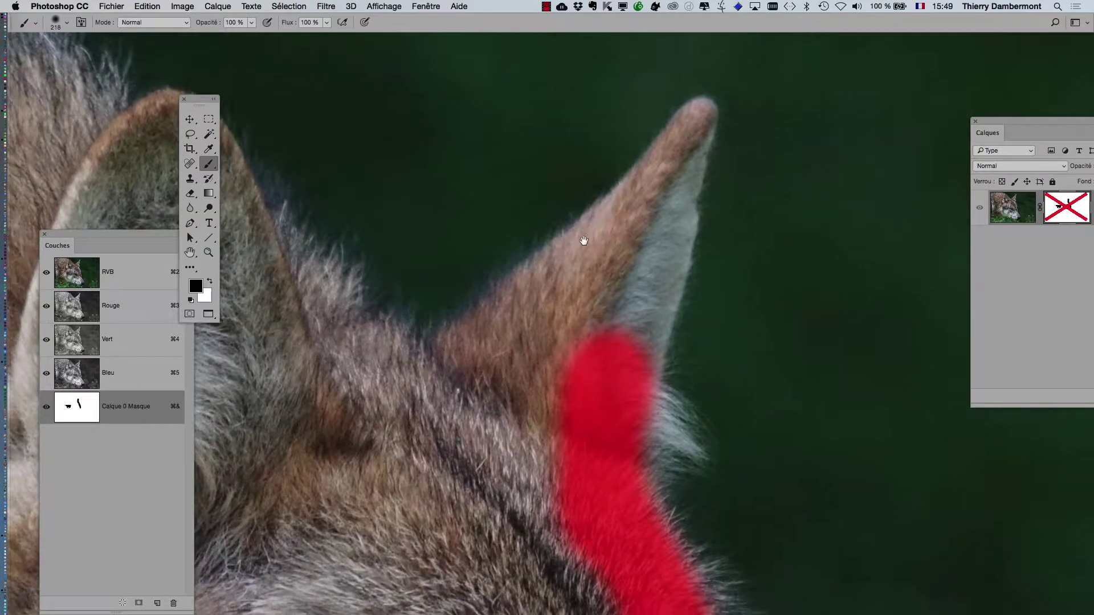
mouse_move(547, 317)
left_mouse_down("ctrl+alt")
mouse_move(508, 360)
mouse_move(530, 364)
left_mouse_up("ctrl+alt")
mouse_move(432, 369)
left_mouse_down()
mouse_move(498, 302)
mouse_move(595, 238)
mouse_move(640, 186)
mouse_move(673, 176)
mouse_move(673, 257)
mouse_move(618, 437)
mouse_move(640, 206)
mouse_move(673, 175)
mouse_move(657, 213)
mouse_move(666, 162)
mouse_move(719, 72)
mouse_move(672, 226)
mouse_move(604, 313)
left_mouse_up()
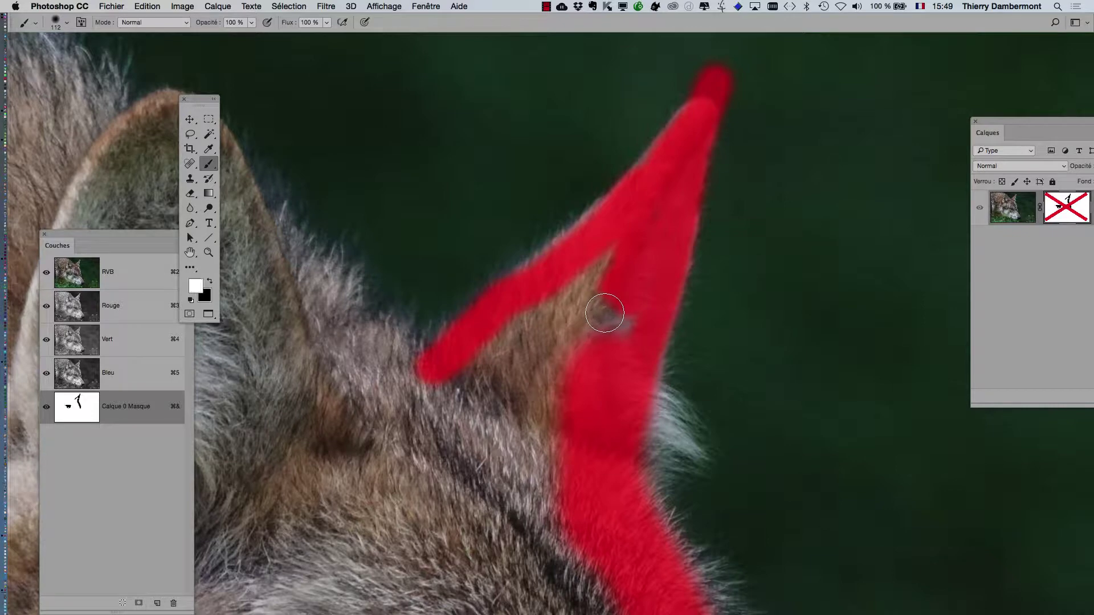
mouse_move(695, 77)
left_mouse_down()
mouse_move(722, 93)
mouse_move(731, 127)
mouse_move(726, 76)
mouse_move(672, 65)
left_mouse_up()
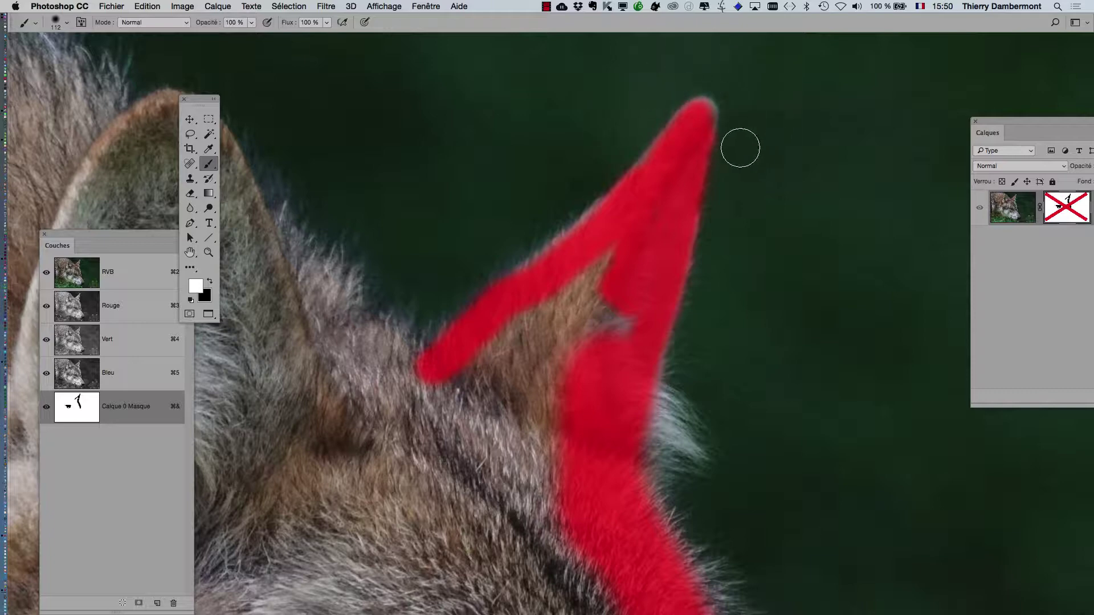
mouse_move(716, 213)
left_mouse_down()
mouse_move(715, 256)
mouse_move(716, 200)
mouse_move(674, 378)
mouse_move(681, 398)
mouse_move(696, 376)
left_mouse_up()
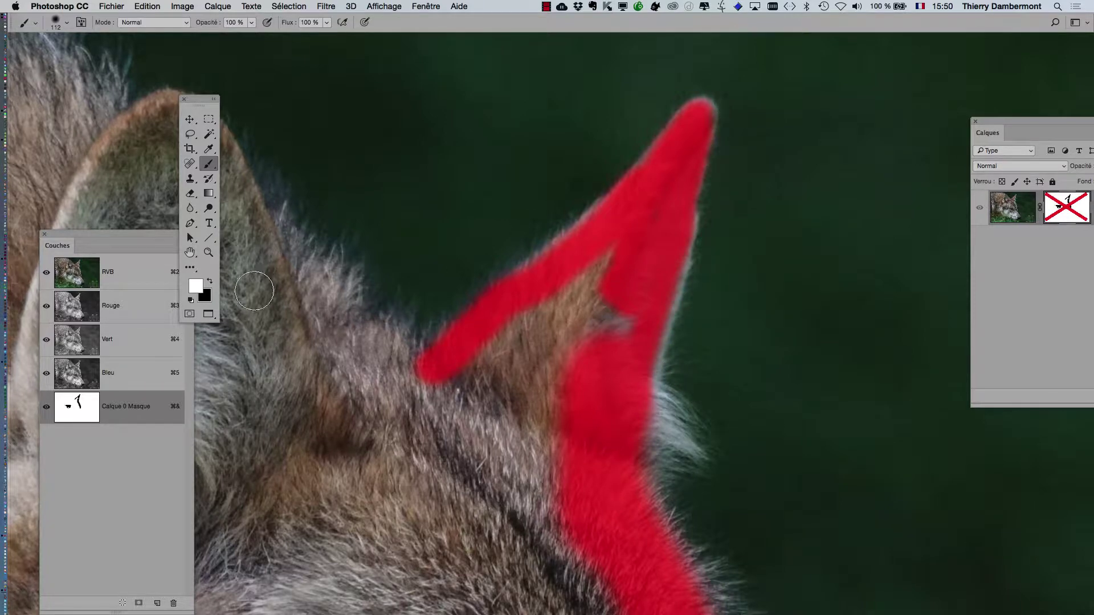
Step: Move the toolbox clear of the near ear, and swap the foreground and background colours so that black is the painting colour
left_click_drag(206, 101, 302, 82)
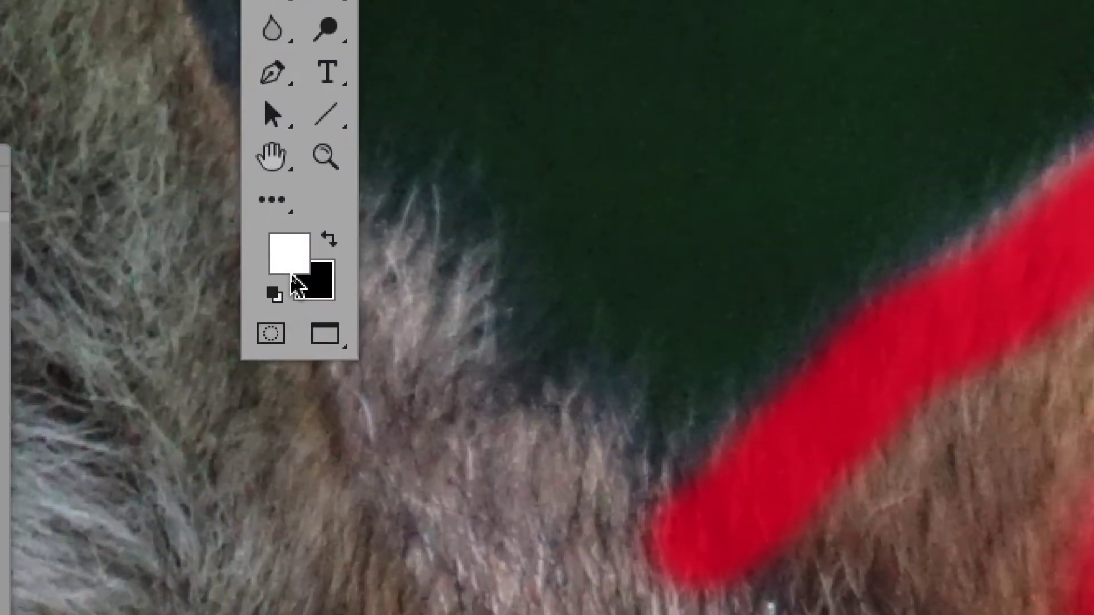
key("x")
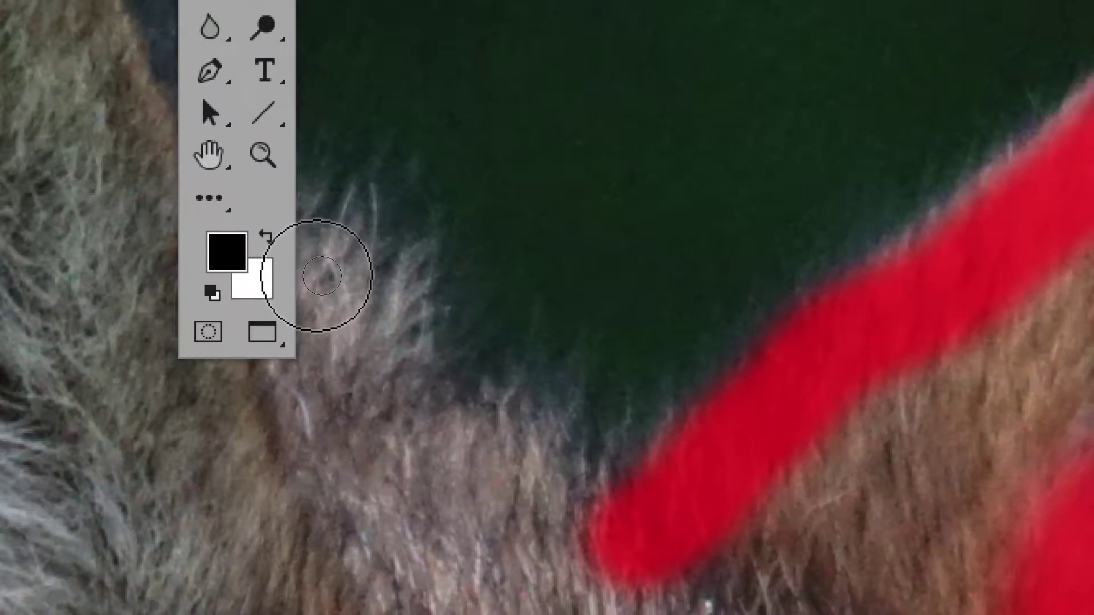
key("x")
key("x")
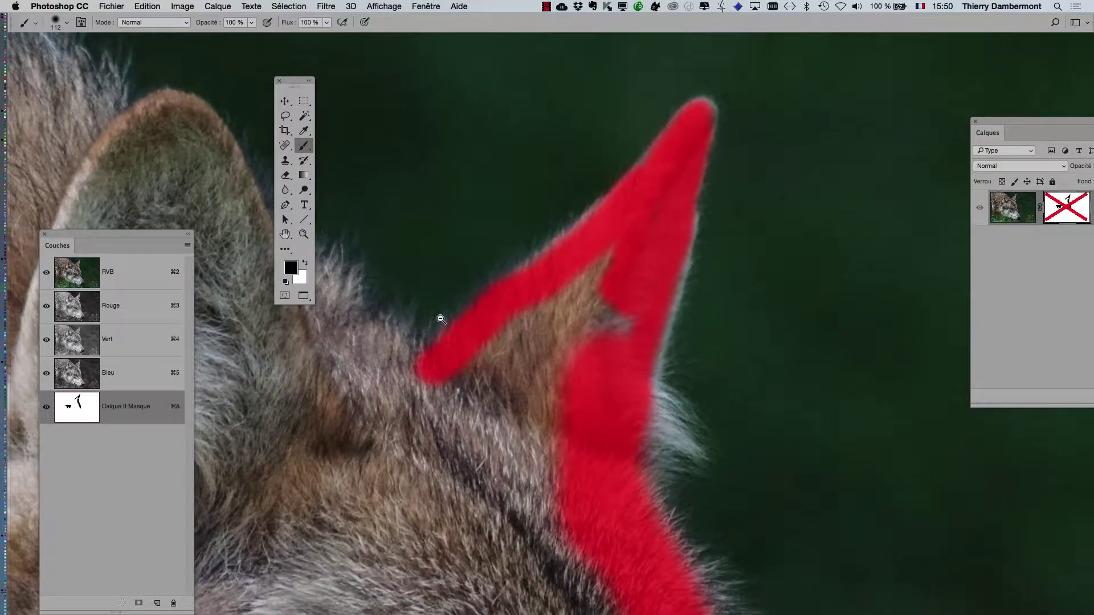
Step: Paint the mask in black along the head between the two ears and along the neck ridge to the photo's upper edge, enlarging the brush to 375 px
left_click(441, 319, "alt+super")
left_click_drag(449, 228, 722, 213)
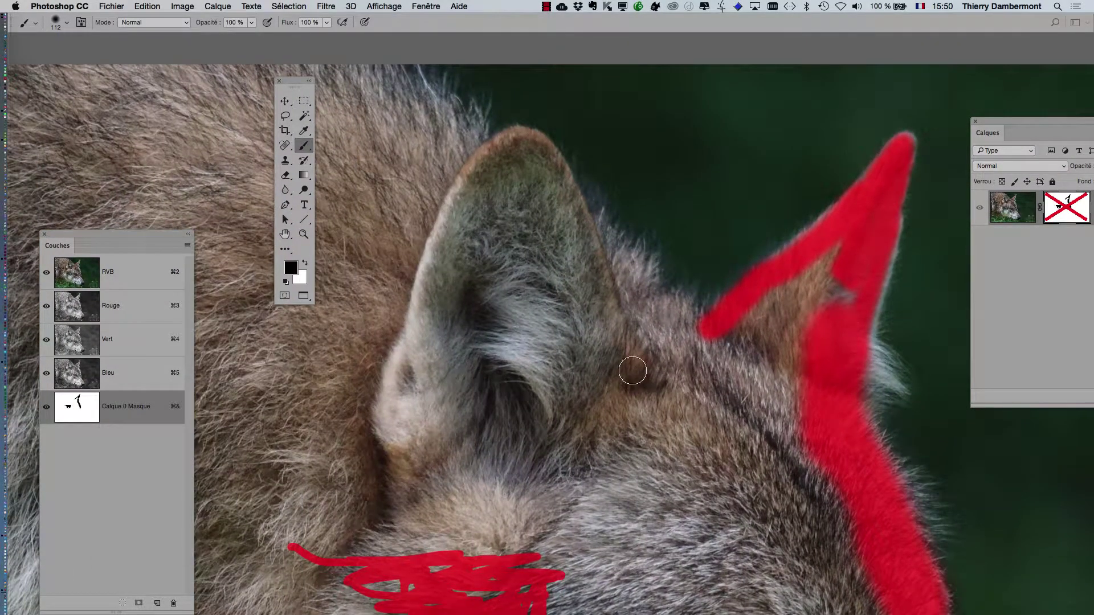
mouse_move(632, 370)
left_mouse_down()
mouse_move(652, 373)
mouse_move(645, 360)
left_mouse_up()
left_click_drag(554, 261, 691, 389)
mouse_move(598, 362)
left_mouse_down()
mouse_move(605, 396)
mouse_move(729, 462)
mouse_move(605, 356)
left_mouse_up()
mouse_move(602, 352)
left_mouse_down()
mouse_move(550, 282)
mouse_move(393, 170)
left_mouse_up()
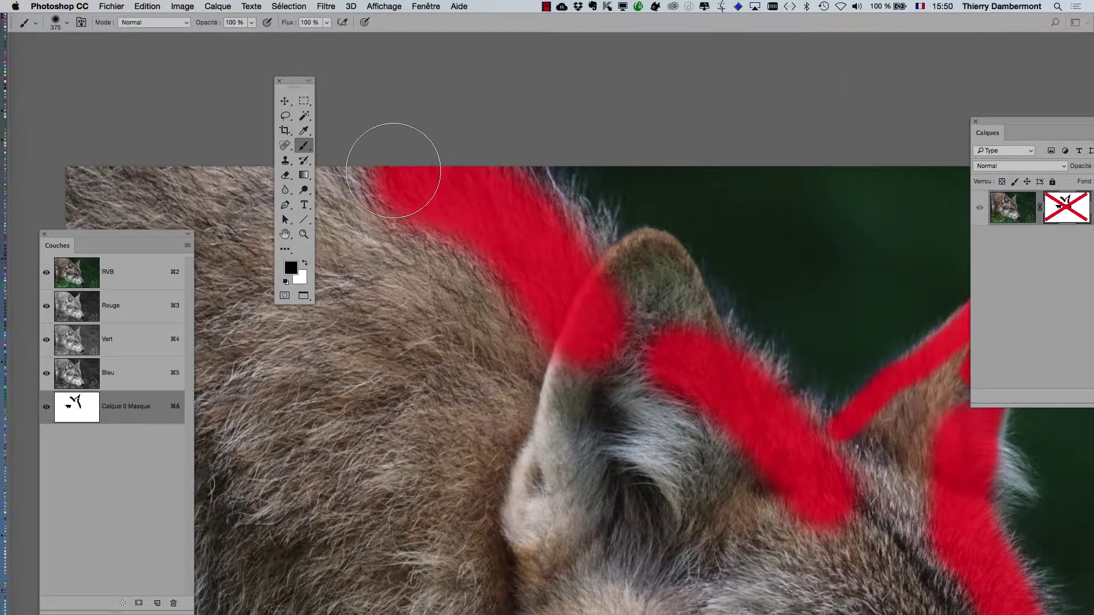
Step: Enlarge the brush to 678 px and paint the mask in black along the neck's lower edge and over the lower cheek
left_click_drag(628, 392, 550, 131)
left_click(626, 316, "alt")
mouse_move(795, 367)
left_mouse_down()
mouse_move(715, 174)
mouse_move(747, 44)
mouse_move(922, 100)
left_mouse_up()
left_click_drag(639, 331, 666, 331)
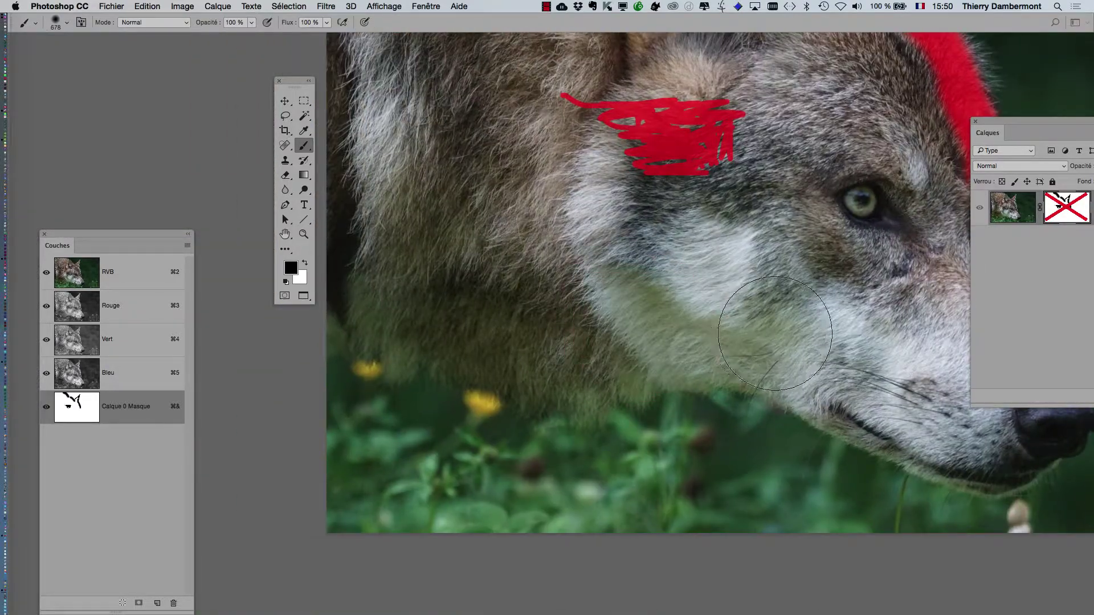
mouse_move(775, 333)
left_mouse_down()
mouse_move(630, 332)
mouse_move(608, 310)
mouse_move(680, 341)
mouse_move(527, 366)
mouse_move(335, 266)
left_mouse_up()
left_click_drag(737, 376, 436, 333)
Step: Reduce the brush to 232 px and paint the mask in black along the jaw's lower edge, from the cheek to the chin
left_click(524, 416, "super")
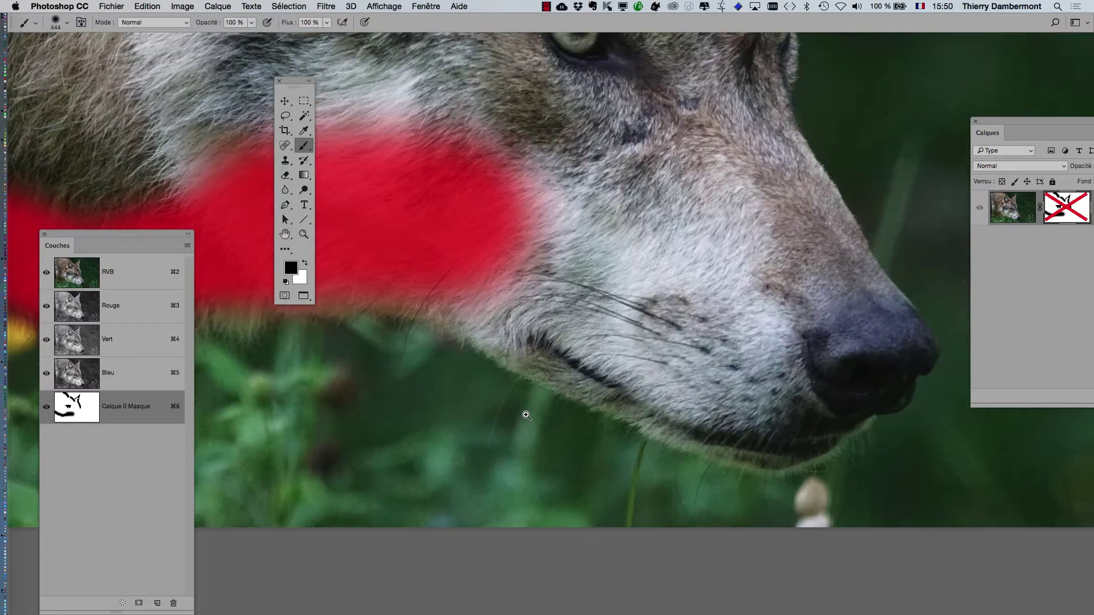
left_click_drag(548, 361, 505, 429)
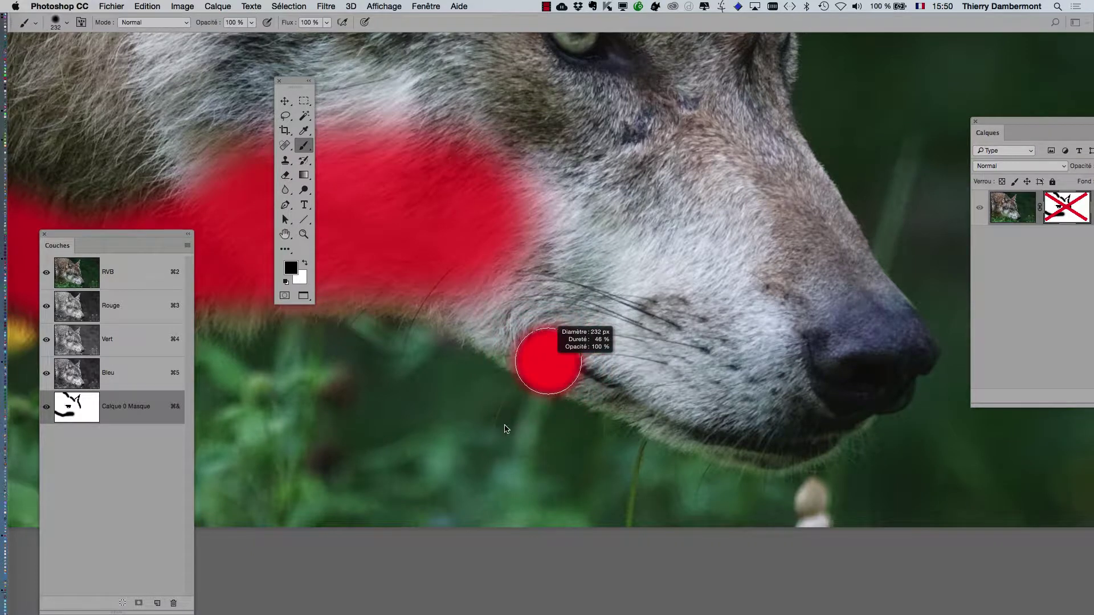
left_click_drag(411, 293, 589, 362)
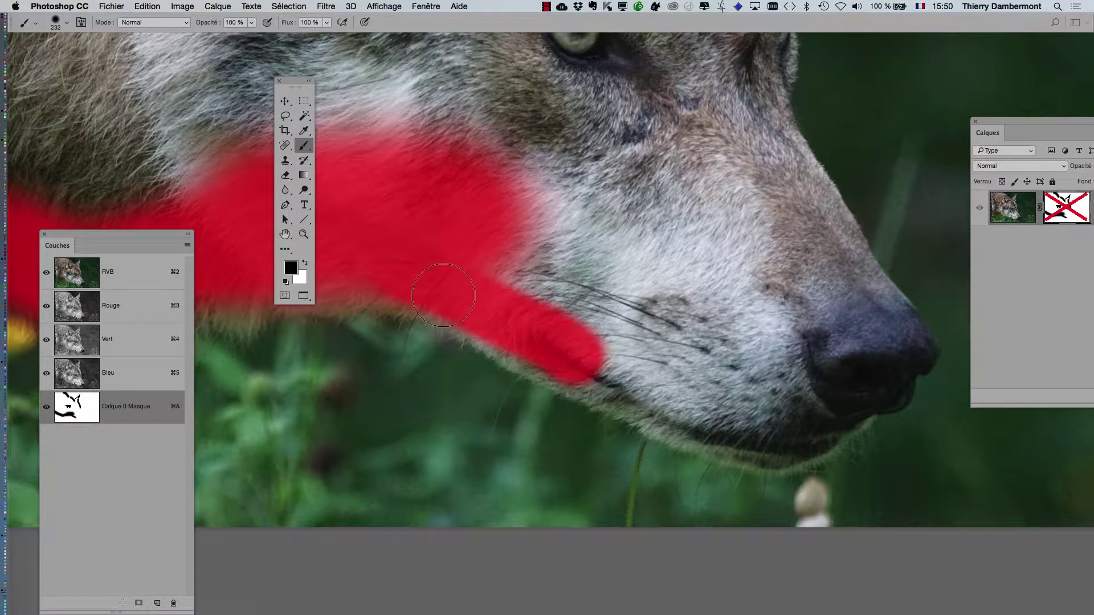
mouse_move(443, 295)
left_mouse_down()
mouse_move(637, 378)
mouse_move(553, 329)
mouse_move(511, 323)
mouse_move(734, 429)
mouse_move(776, 435)
mouse_move(841, 405)
mouse_move(733, 413)
mouse_move(658, 402)
mouse_move(419, 280)
mouse_move(429, 294)
mouse_move(482, 306)
left_mouse_up()
left_click_drag(637, 358, 560, 424)
Step: Trim the mask's overflow along the jaw's lower edge in white with a 220 px brush, and return to black
left_click_drag(415, 466, 419, 492)
key("x")
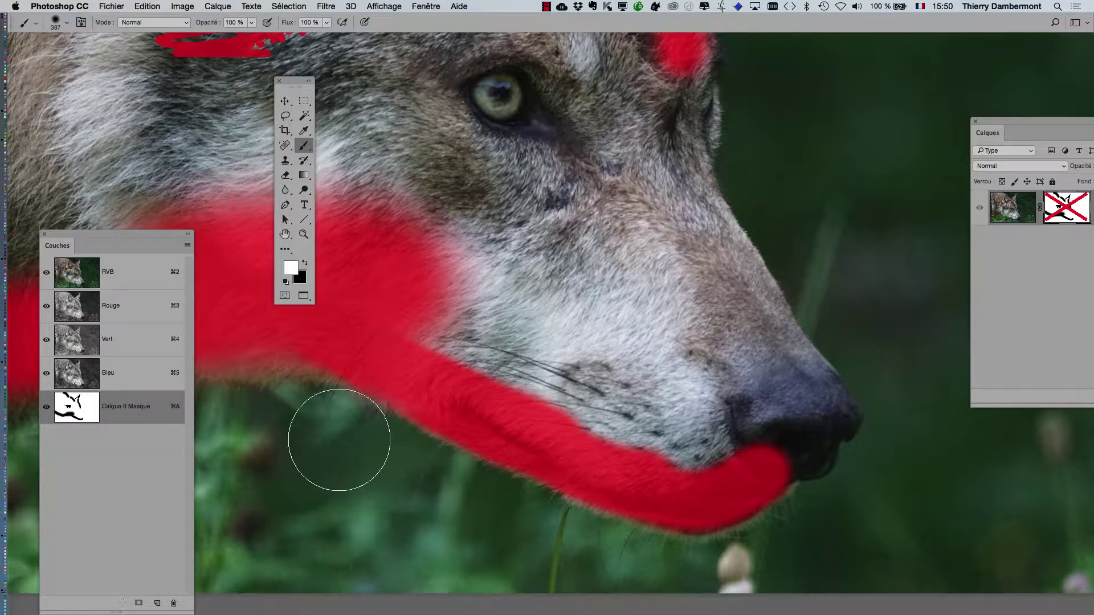
mouse_move(348, 466)
left_mouse_down()
mouse_move(308, 470)
mouse_move(365, 470)
left_mouse_up()
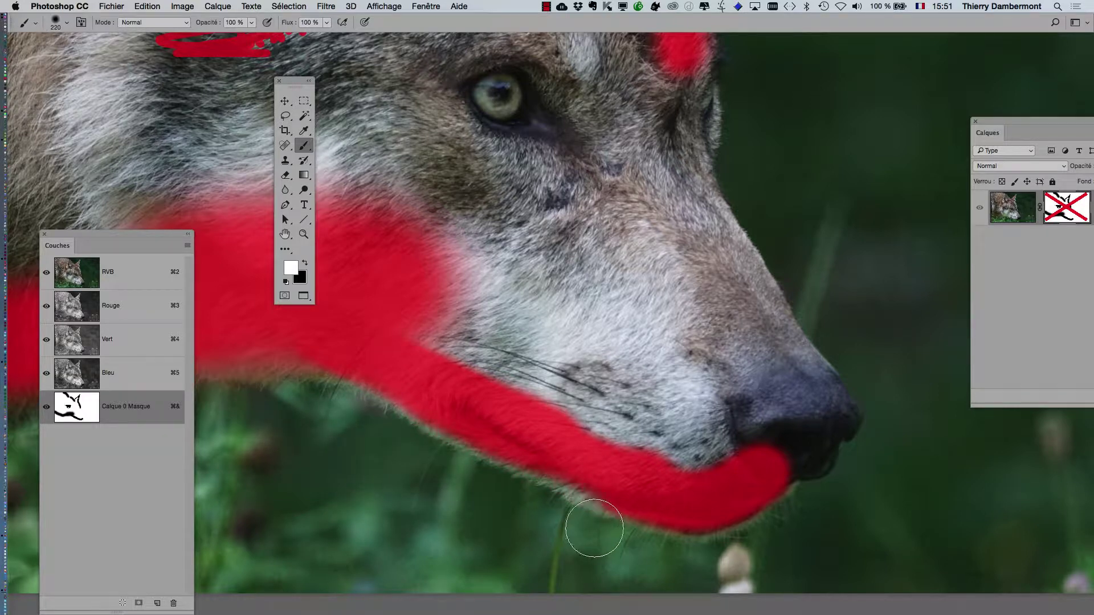
key("x")
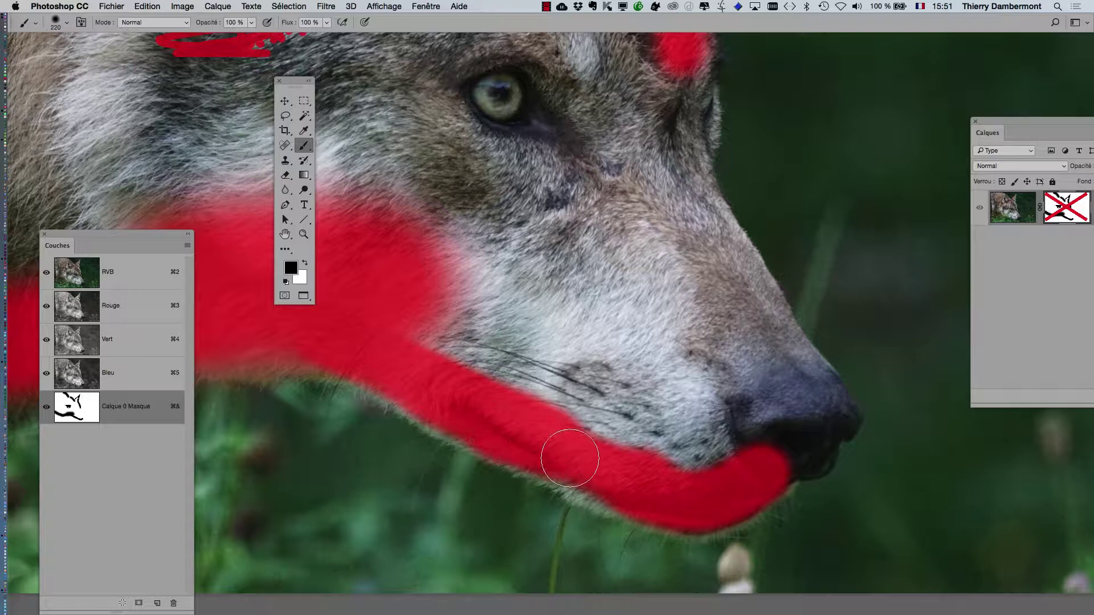
Step: Paint the mask in black around the tip of the nose and onto the muzzle's ridge with an 84 px brush
left_click_drag(808, 428, 784, 501)
scroll(807, 474, "up", 2)
mouse_move(751, 465)
left_mouse_down()
mouse_move(813, 463)
mouse_move(843, 389)
mouse_move(837, 395)
mouse_move(840, 407)
mouse_move(872, 376)
mouse_move(824, 455)
mouse_move(795, 462)
mouse_move(827, 457)
mouse_move(824, 412)
mouse_move(807, 420)
mouse_move(875, 405)
mouse_move(870, 413)
mouse_move(884, 372)
mouse_move(873, 361)
mouse_move(858, 372)
mouse_move(852, 420)
mouse_move(868, 485)
mouse_move(887, 491)
mouse_move(769, 320)
left_mouse_up()
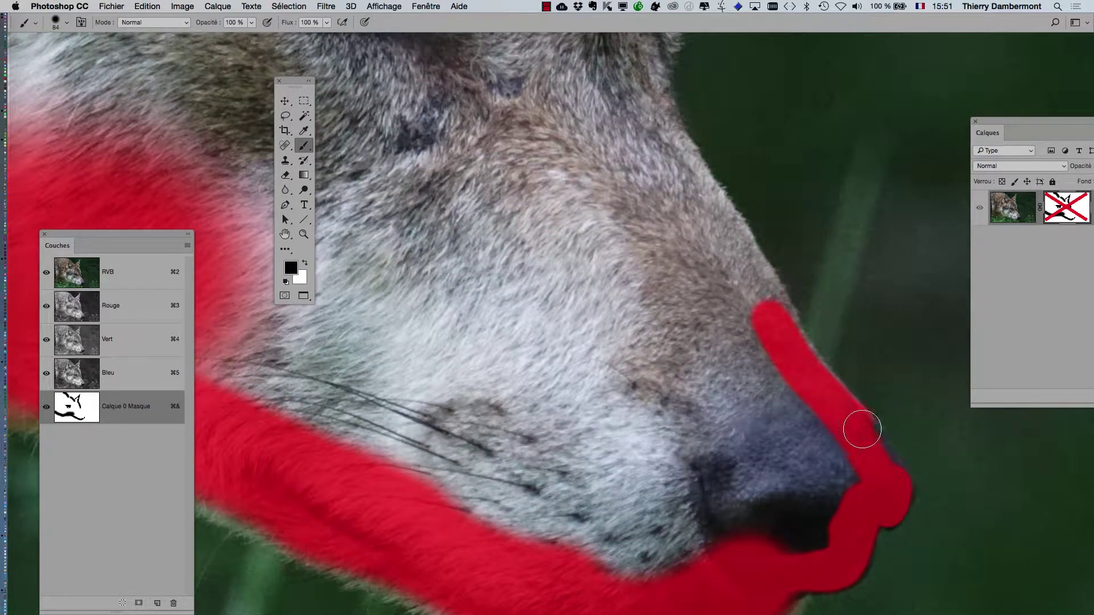
Step: Paint the mask in black up the muzzle's ridge and past the brow to join the forehead stroke, using a 128 px brush
left_click(755, 415, "alt")
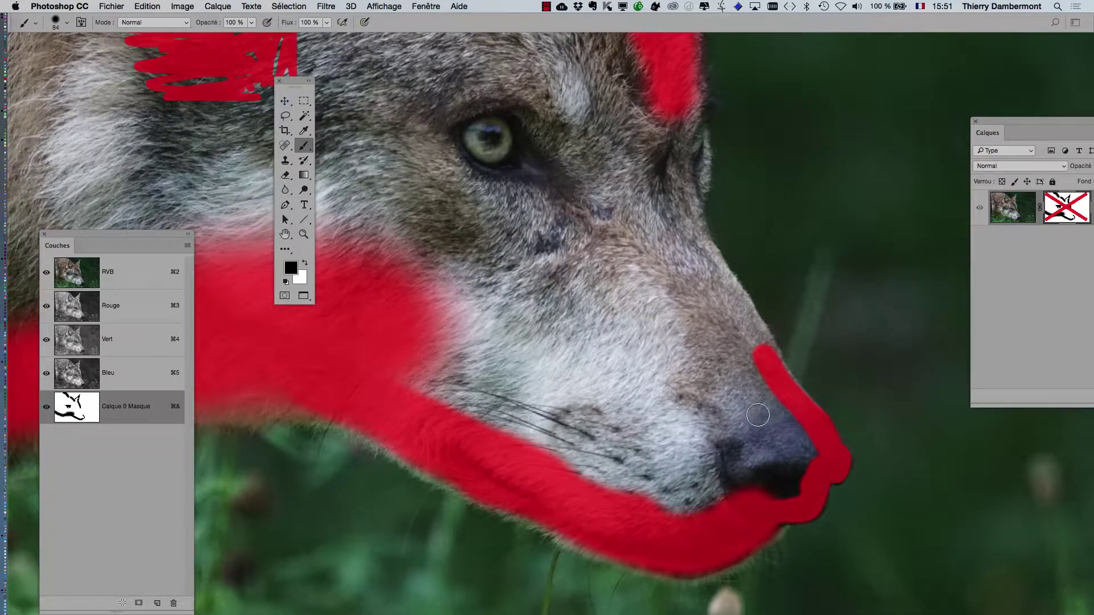
left_click_drag(757, 415, 681, 464)
left_click_drag(665, 386, 677, 361)
scroll(685, 356, "up", 1)
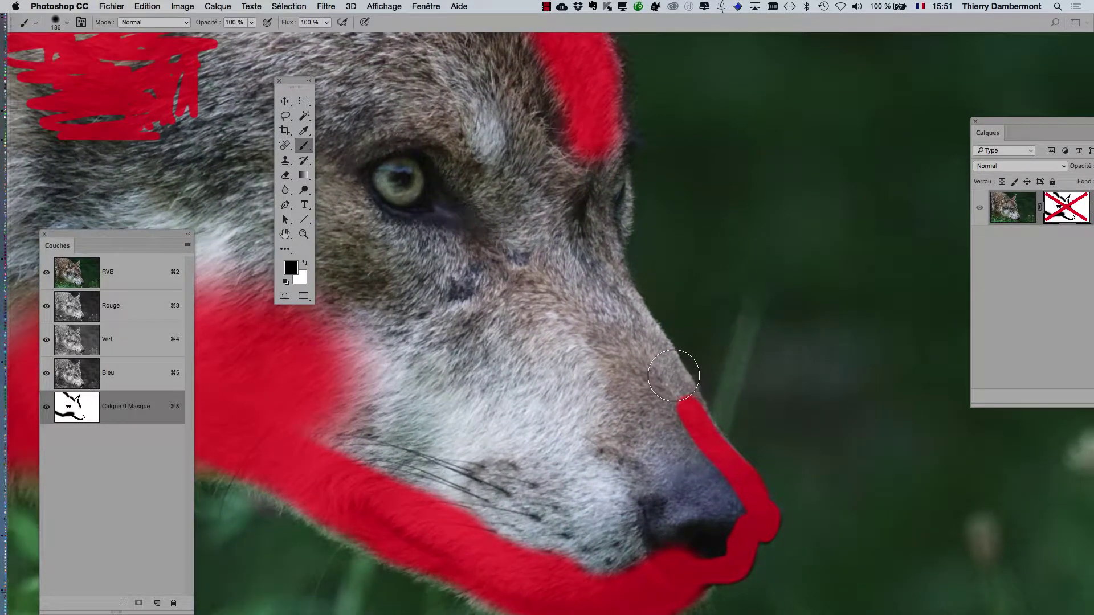
mouse_move(678, 427)
left_mouse_down()
mouse_move(647, 370)
mouse_move(635, 373)
mouse_move(660, 403)
mouse_move(641, 420)
left_mouse_up()
mouse_move(668, 383)
left_mouse_down()
mouse_move(607, 281)
mouse_move(595, 226)
left_mouse_up()
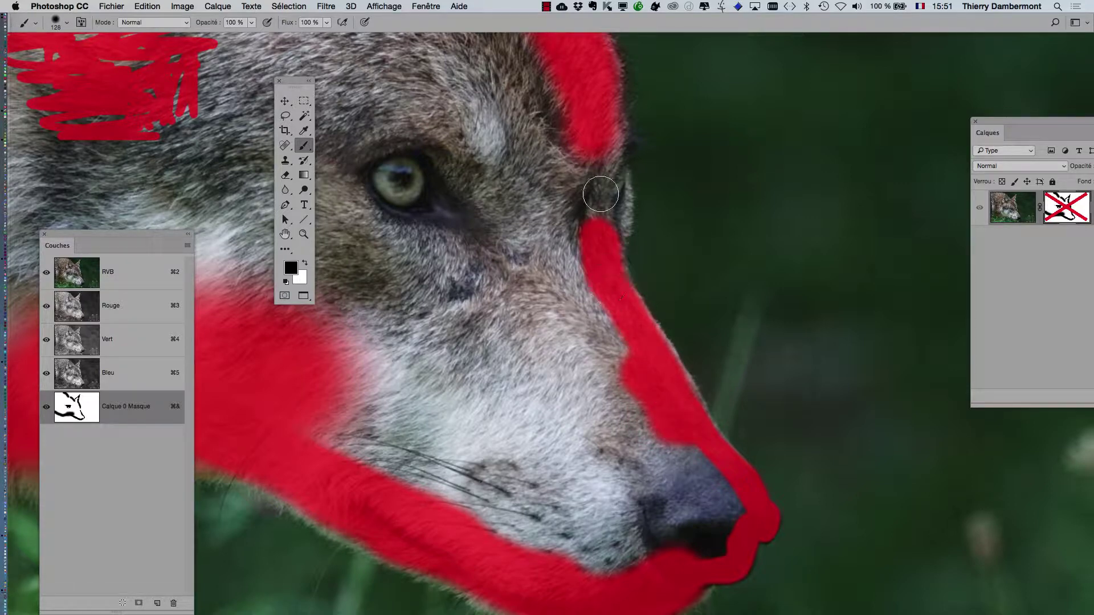
mouse_move(593, 122)
left_mouse_down()
mouse_move(605, 193)
mouse_move(605, 152)
mouse_move(612, 179)
mouse_move(607, 246)
left_mouse_up()
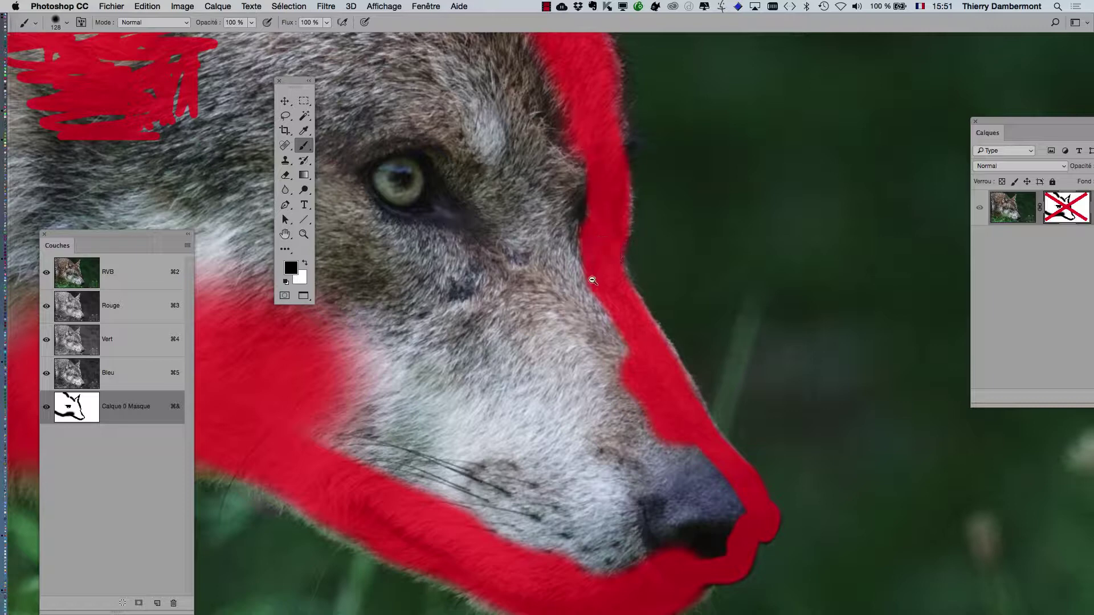
Step: Paint the mask in black around the tip of the near ear, linking the neck stroke to the one between the ears
left_click(575, 286, "alt")
left_click(567, 292, "alt")
left_click(529, 266, "alt")
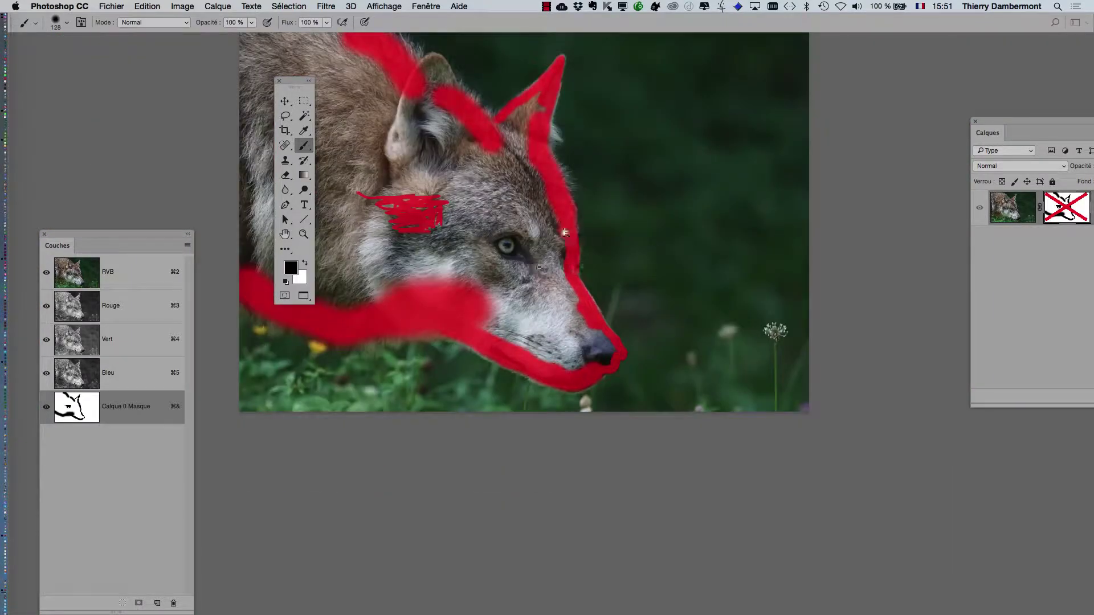
left_click_drag(564, 232, 667, 293)
left_click(533, 118)
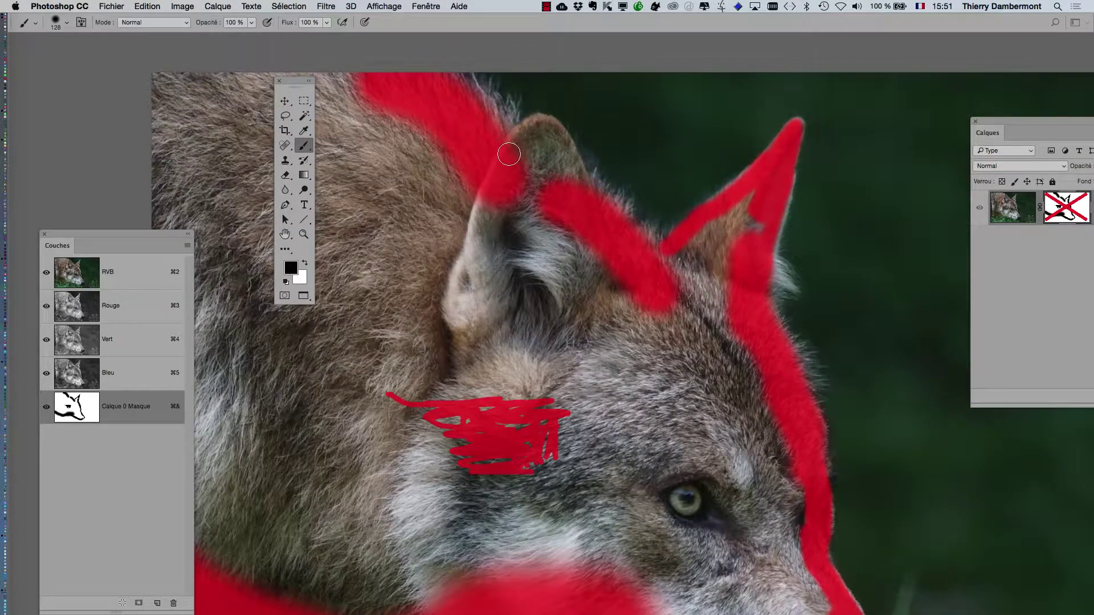
left_click_drag(562, 152, 577, 188)
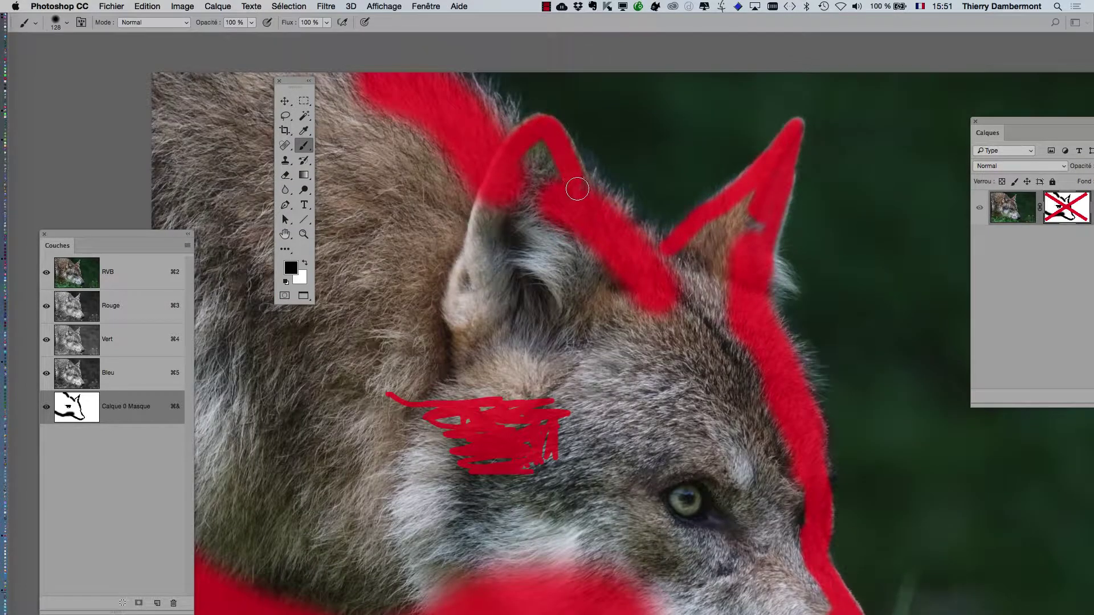
Step: Bring the whole wolf photo into view and move the toolbox off the image, beside the channels
left_click(653, 273, "alt")
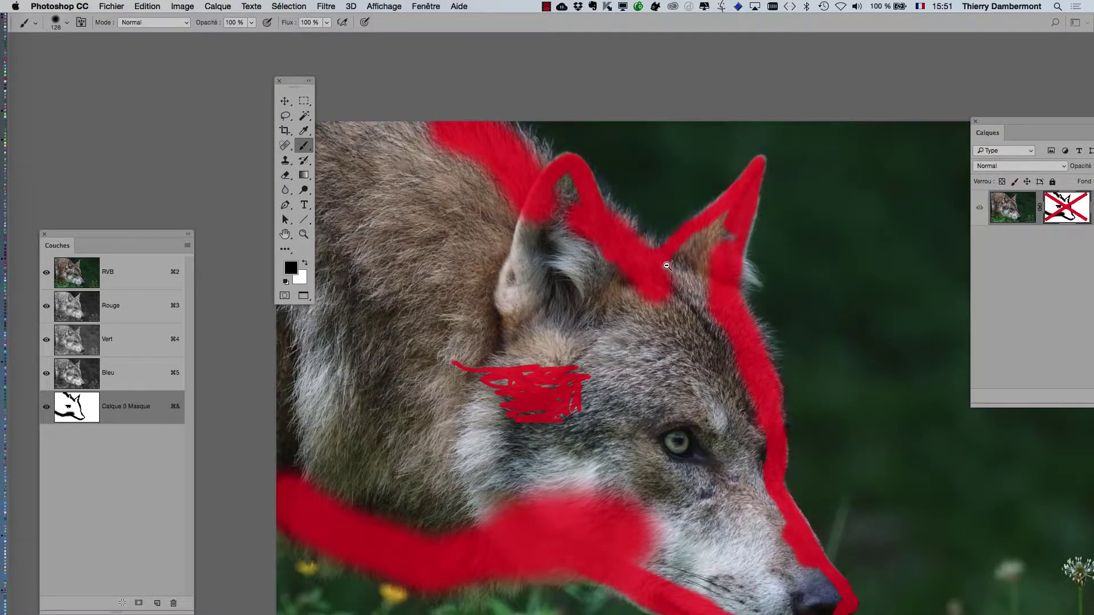
left_click(666, 265, "alt")
scroll(655, 171, "down", 4)
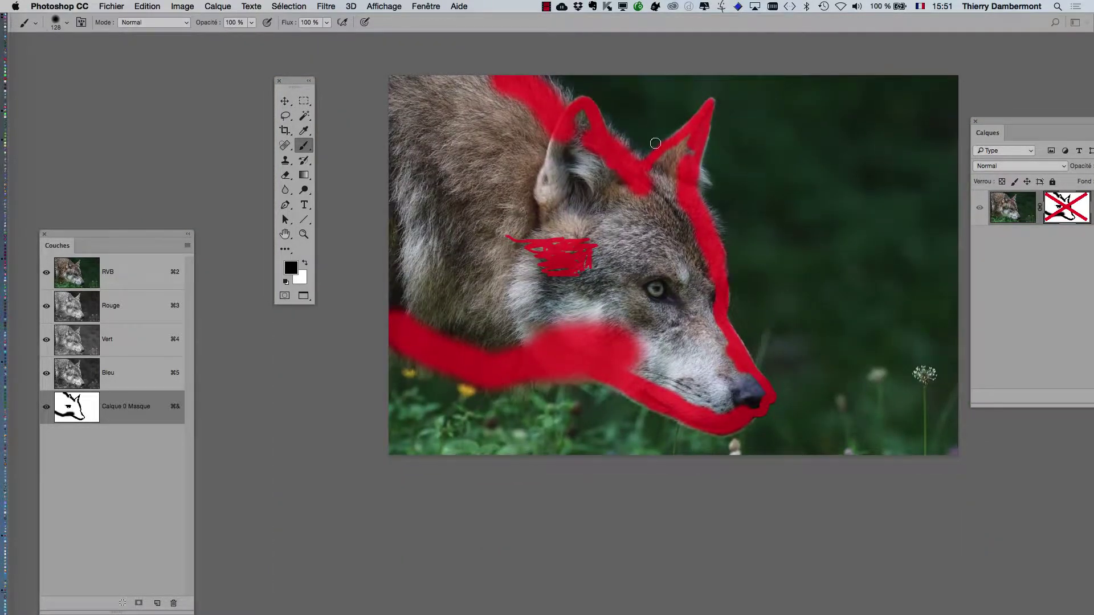
left_click_drag(289, 85, 112, 81)
scroll(360, 133, "right", 3)
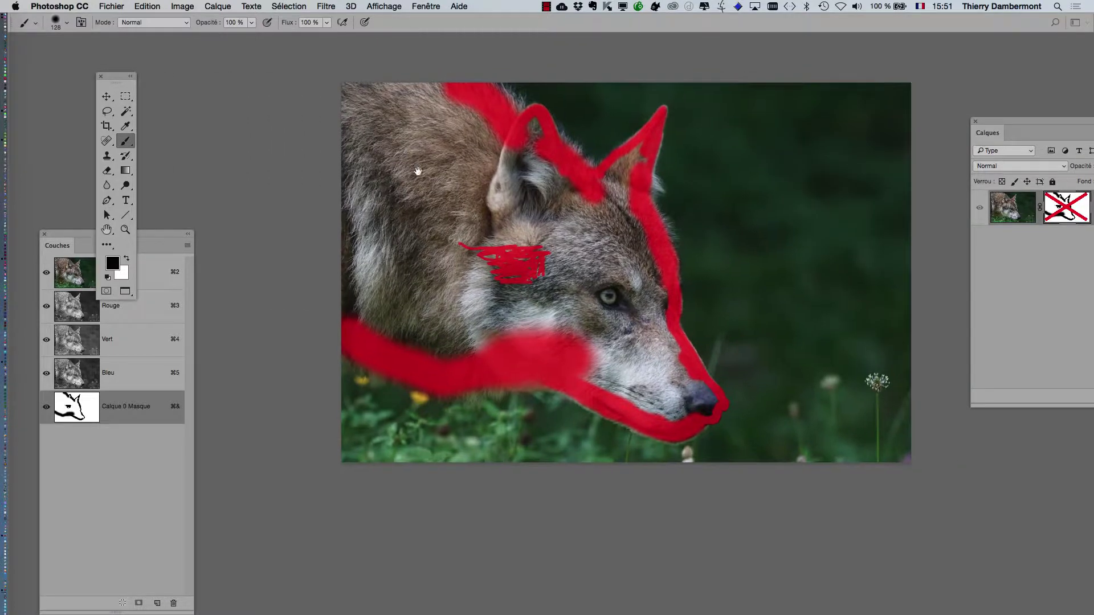
left_click(101, 4)
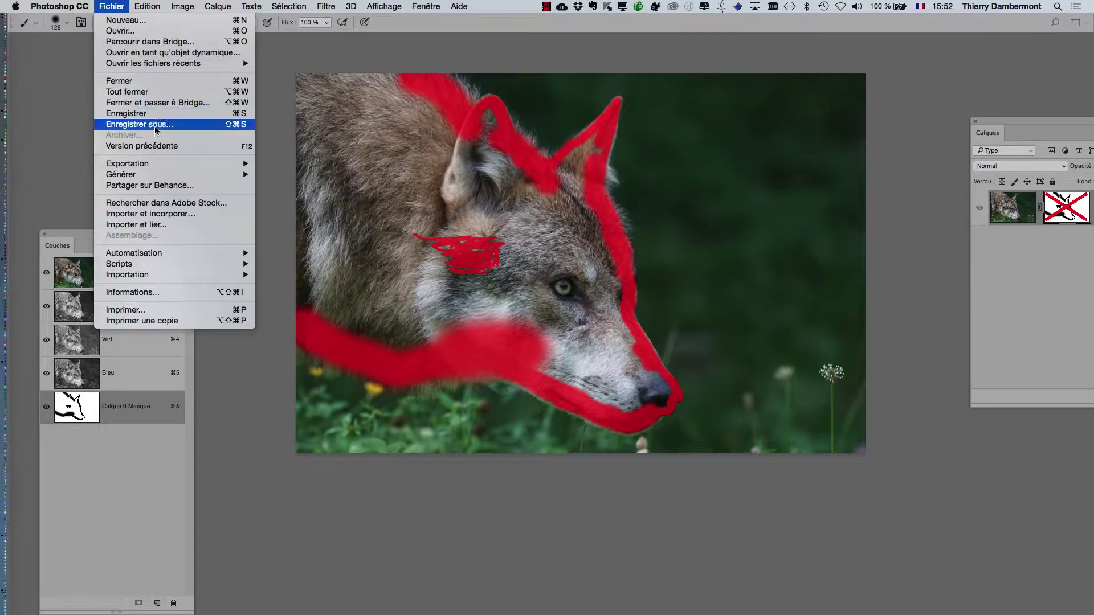
left_click(155, 123)
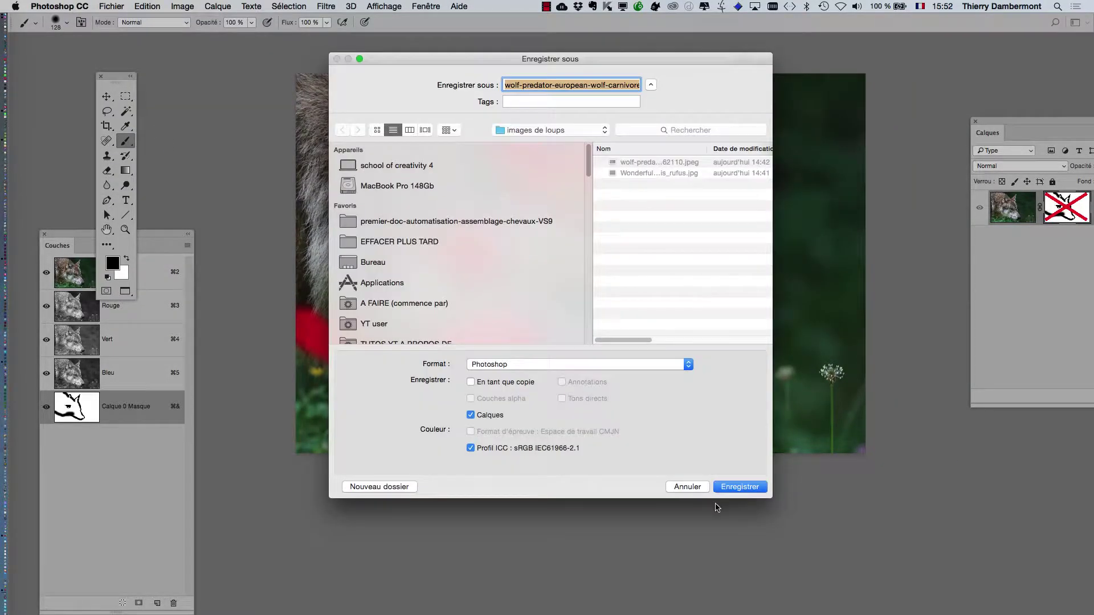
left_click(705, 490)
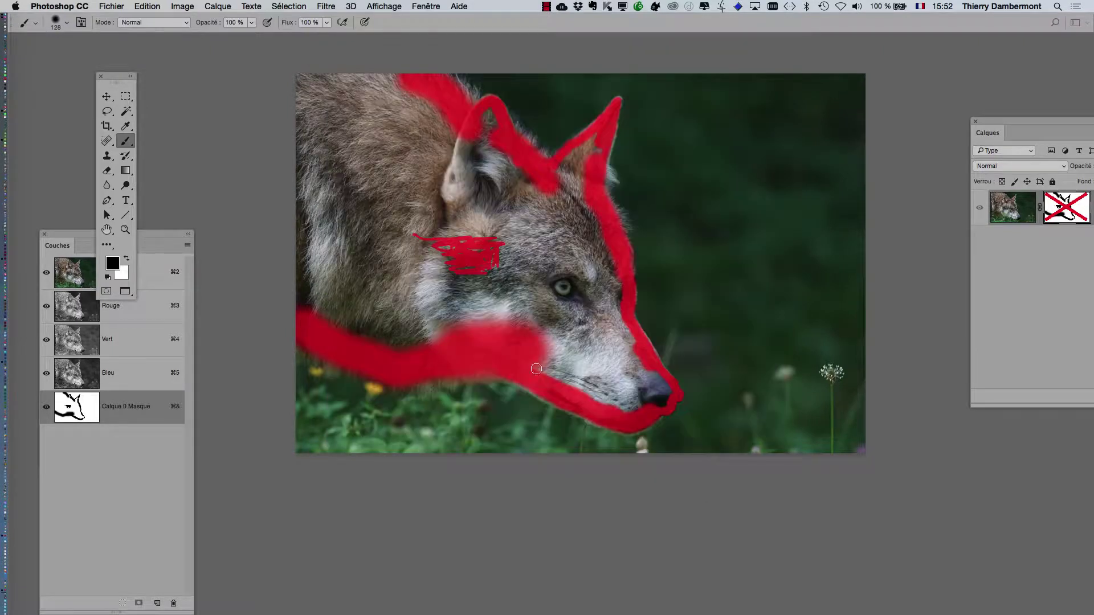
Step: Start saving the masked wolf document and widen the save window to show the files' dates and sizes
left_click(143, 5)
mouse_move(112, 5)
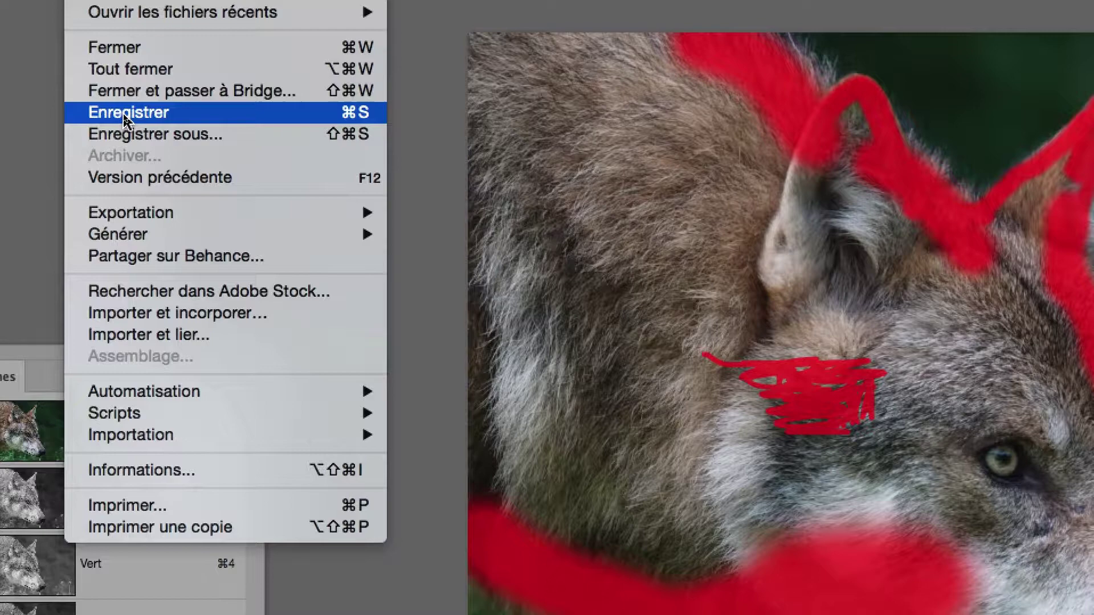
left_click(126, 114)
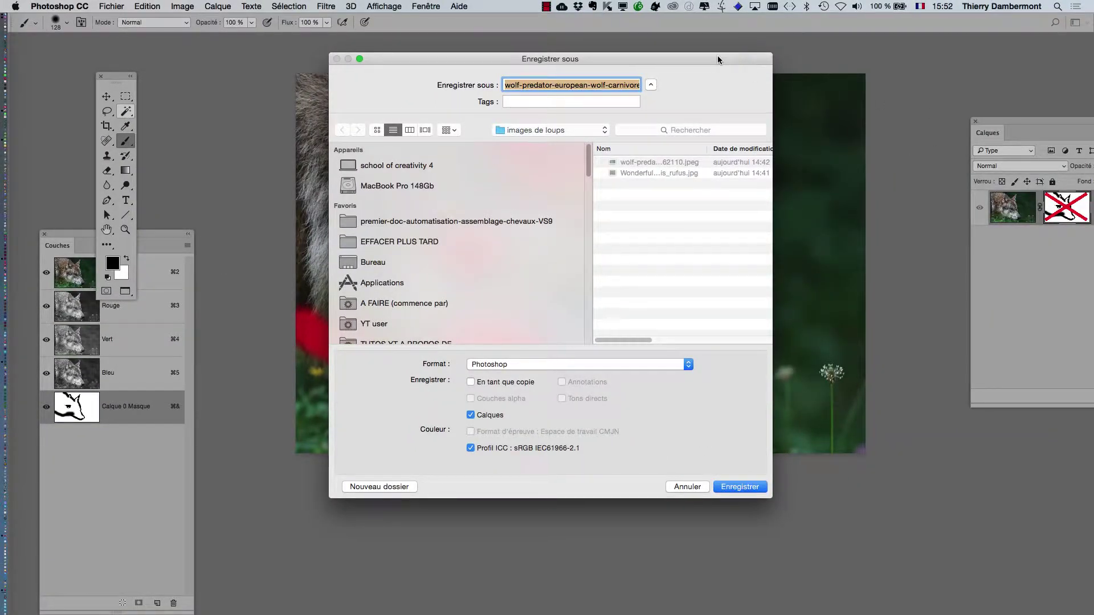
left_click_drag(718, 60, 642, 58)
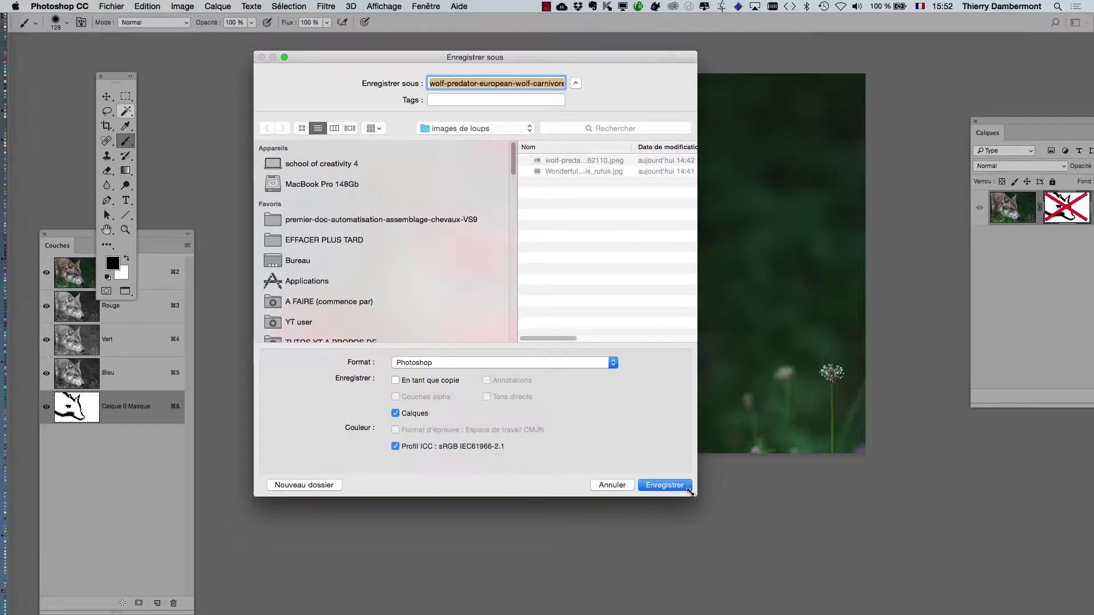
left_click_drag(693, 494, 904, 502)
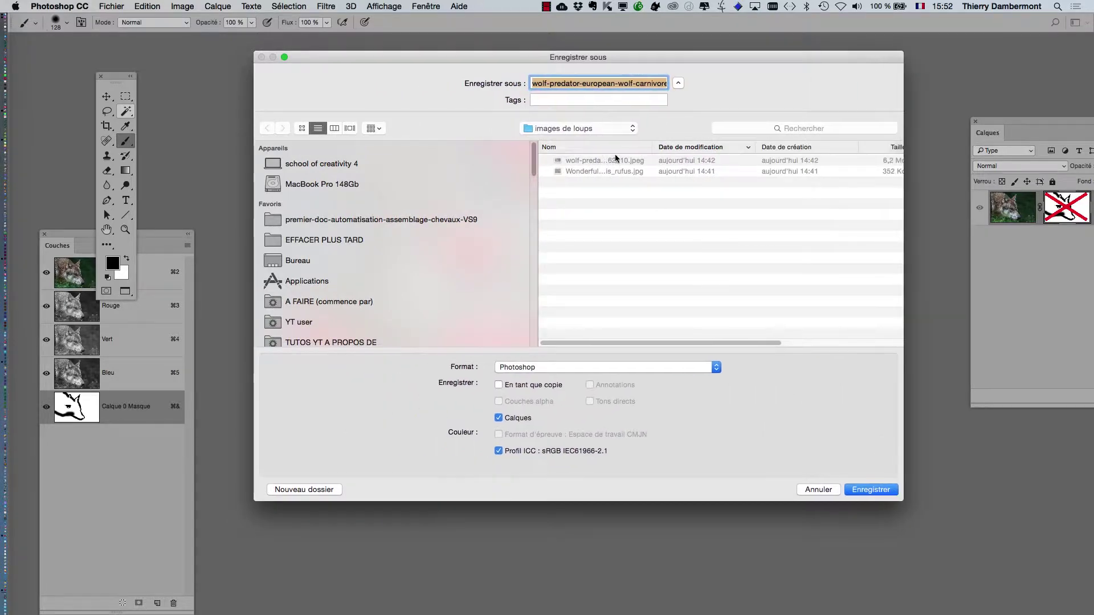
Step: Save the layered document in Photoshop format as wolf-predator.psd in the images de loups folder, and bring the whole layers panel into view
left_click(652, 83)
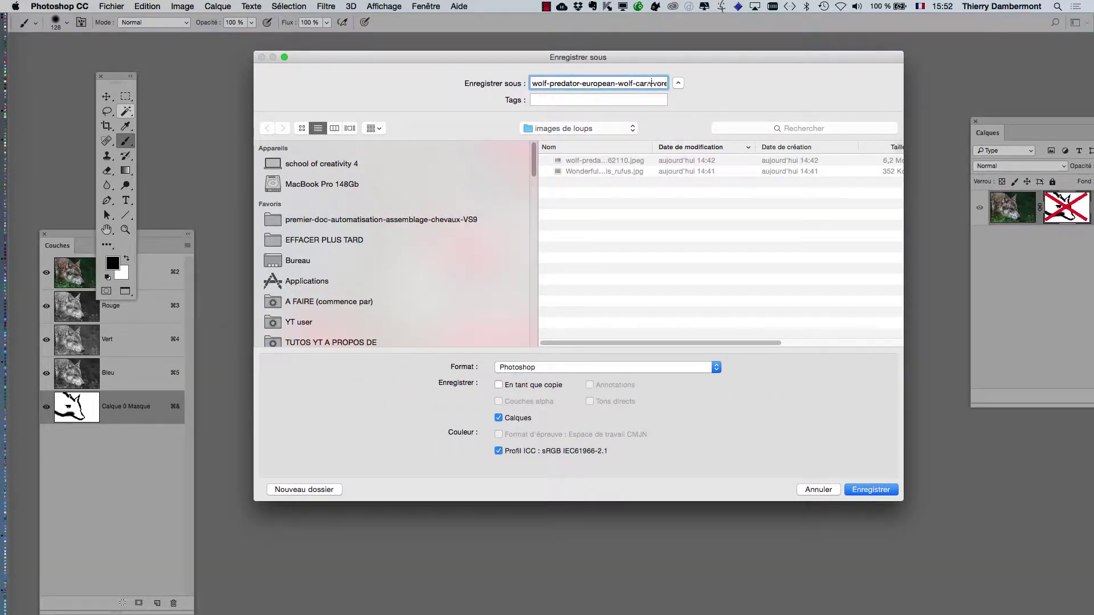
key("Right")
key("Right")
key("Right")
key("Right")
key("Right")
key("Right")
key("Right")
key("Right")
key("Right")
key("Right")
key("Right")
key("Right")
key("Right")
key("Right")
key("Right")
key("Right")
key("Right")
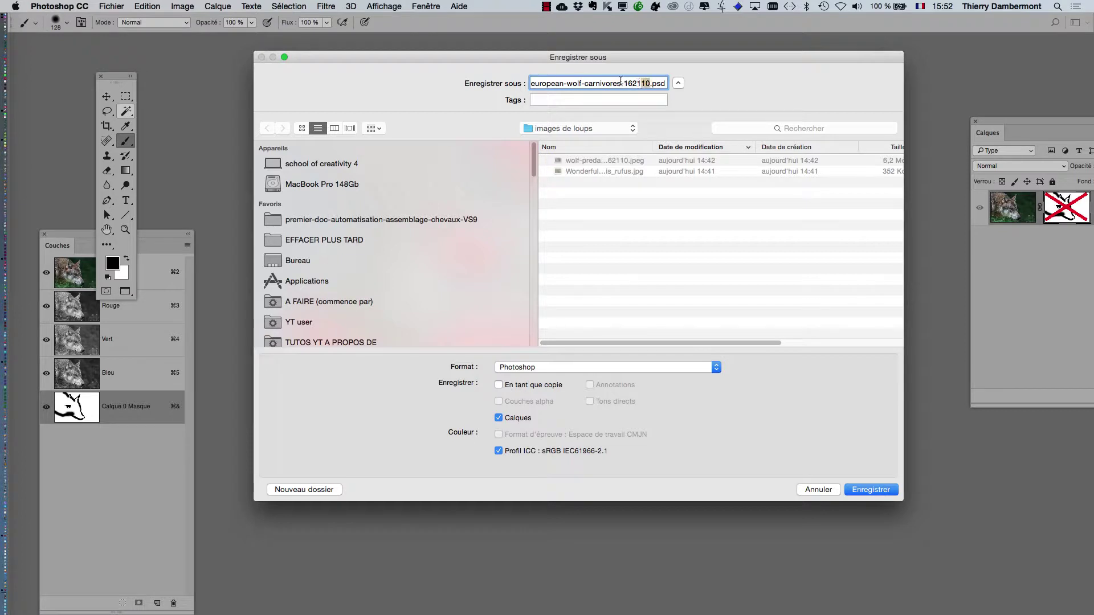
left_click_drag(620, 80, 509, 84)
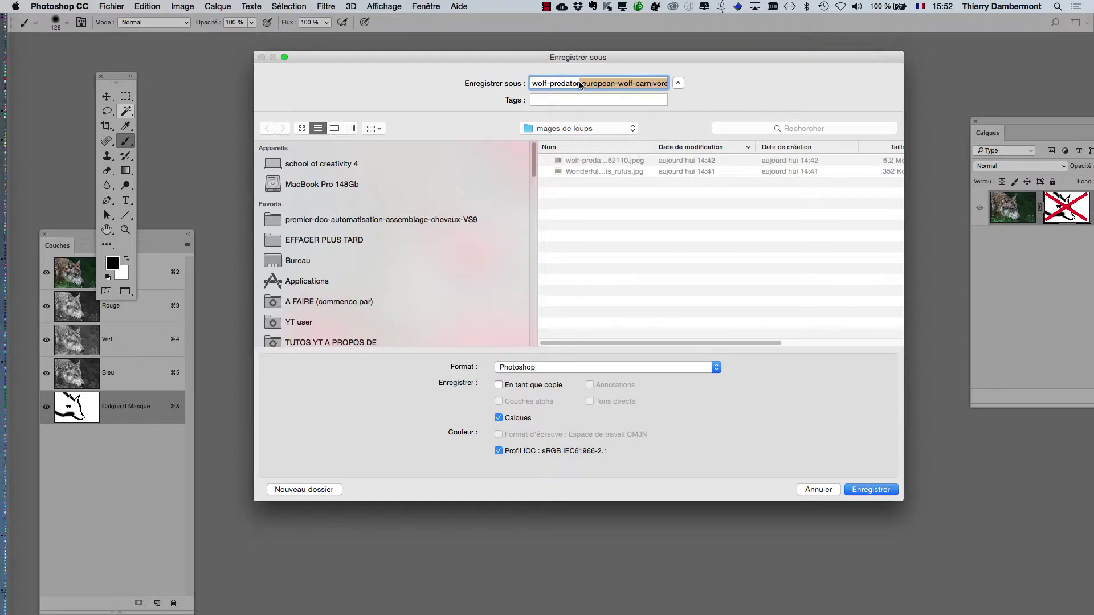
key("BackSpace")
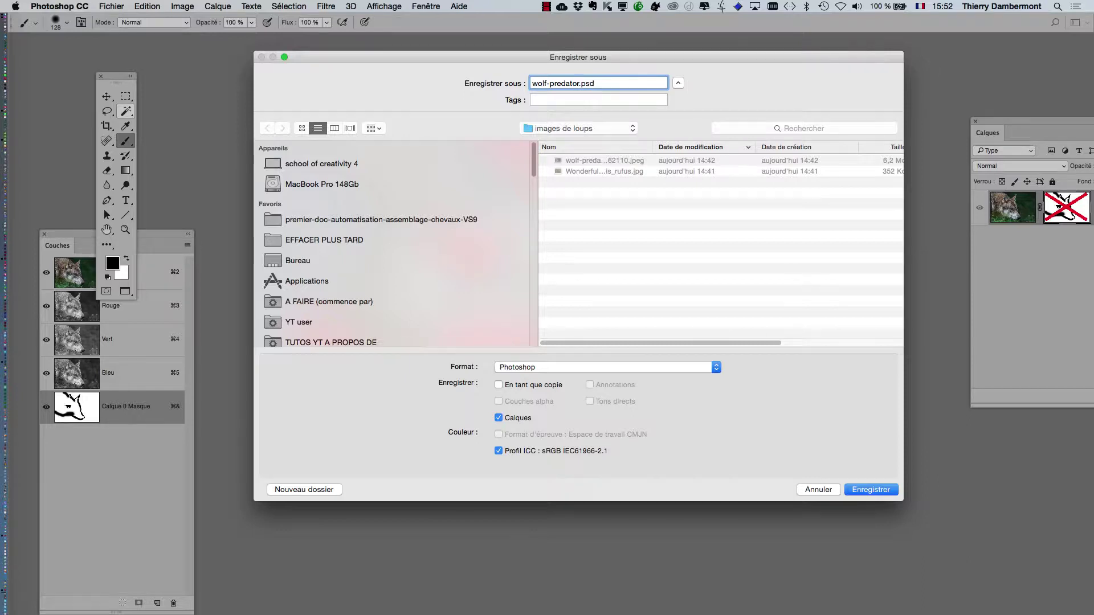
key("Return")
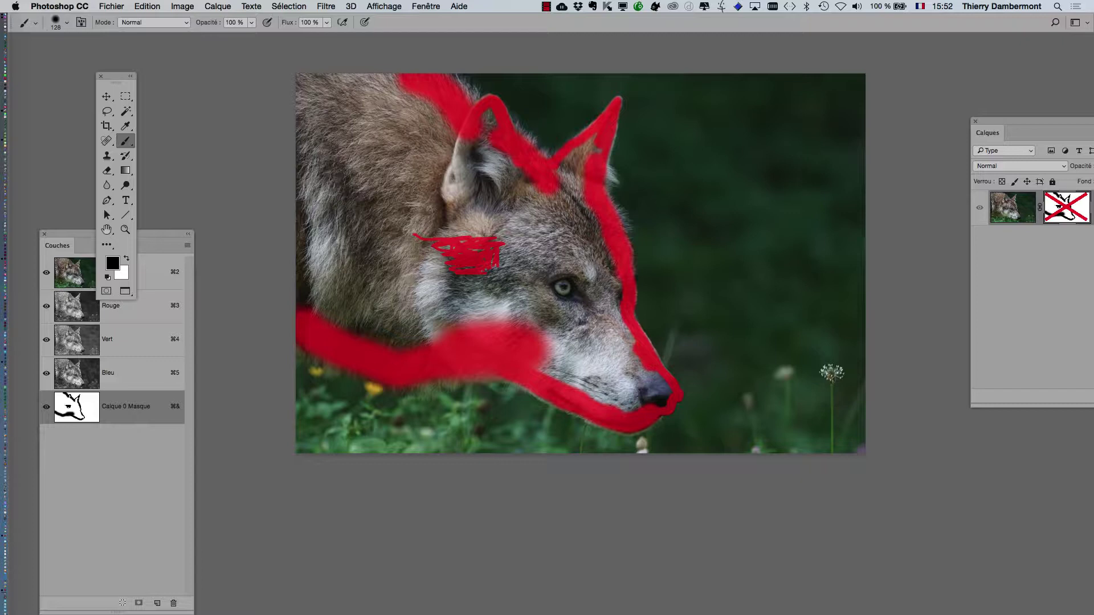
left_click_drag(1026, 121, 749, 133)
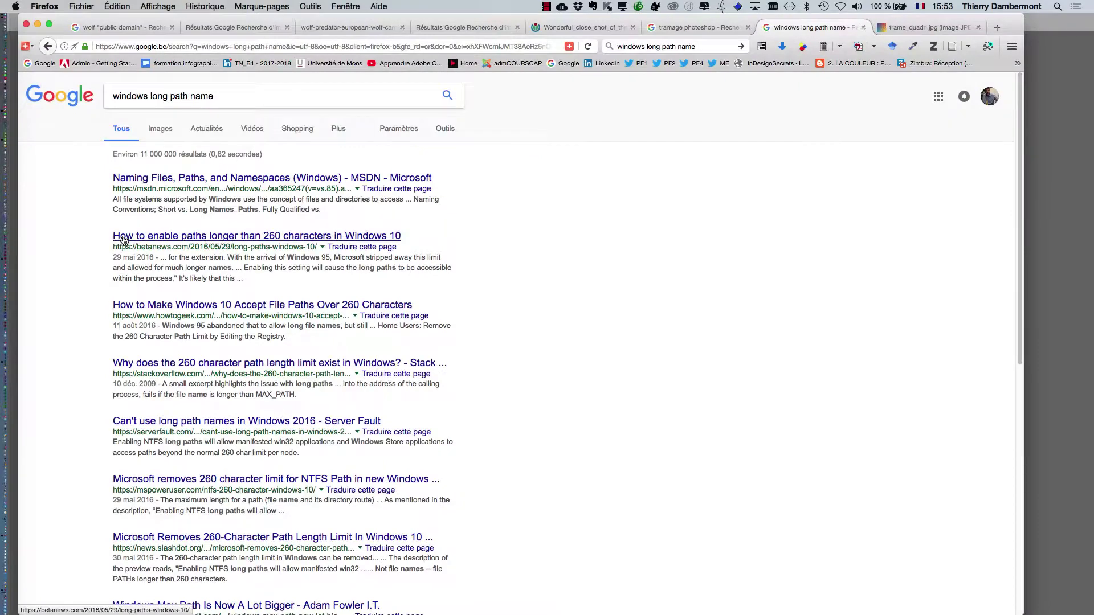
Step: In Firefox, open the betanews result on paths longer than 260 characters in Windows 10 and read the article down to its Group Policy instructions
left_click(123, 240, "super")
left_click(850, 28)
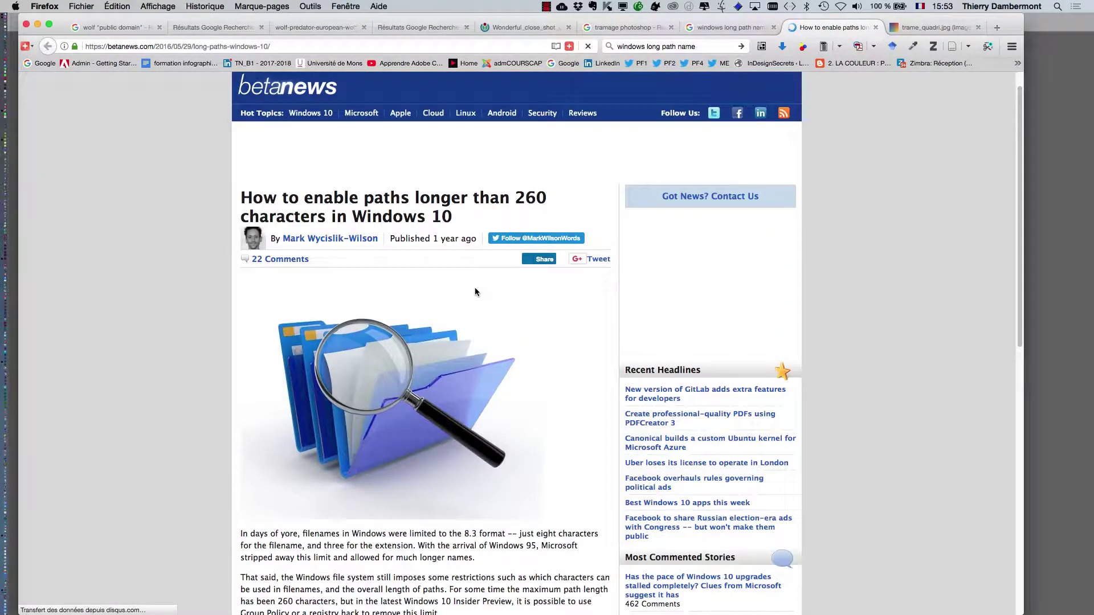
scroll(474, 292, "down", 3)
scroll(475, 291, "down", 5)
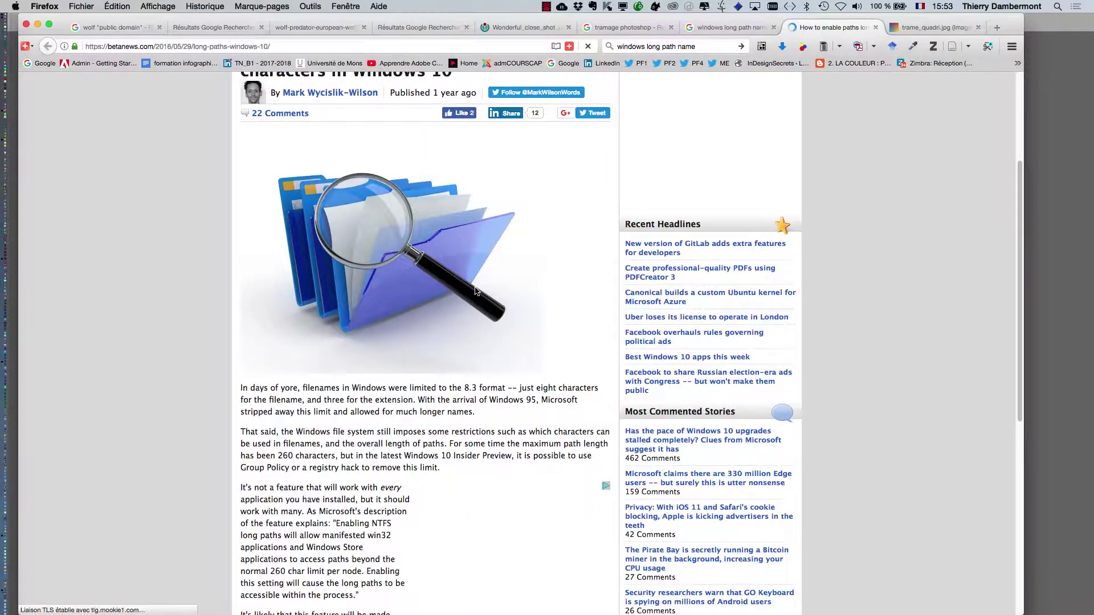
scroll(475, 288, "down", 3)
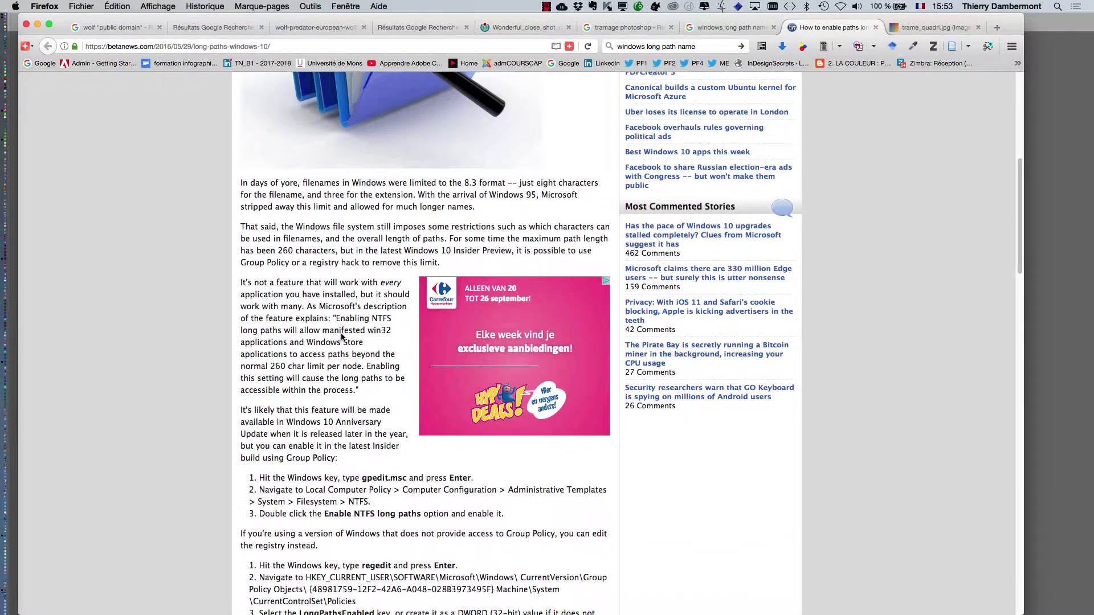
scroll(342, 334, "down", 5)
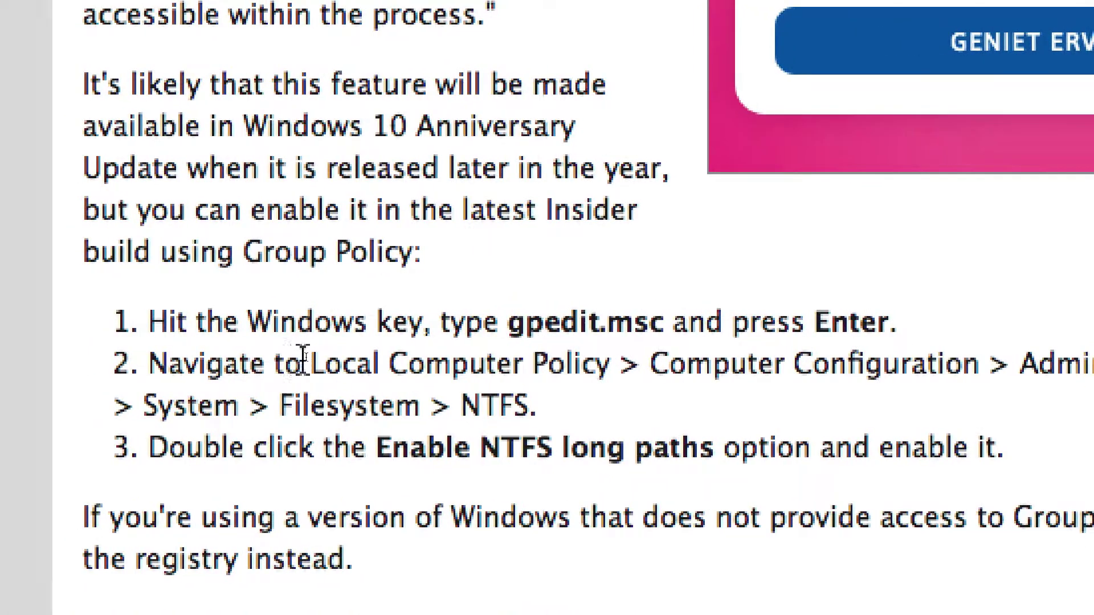
Step: Highlight the Group Policy path from Local Computer Policy to NTFS and read the registry alternative below it
left_click_drag(309, 363, 900, 364)
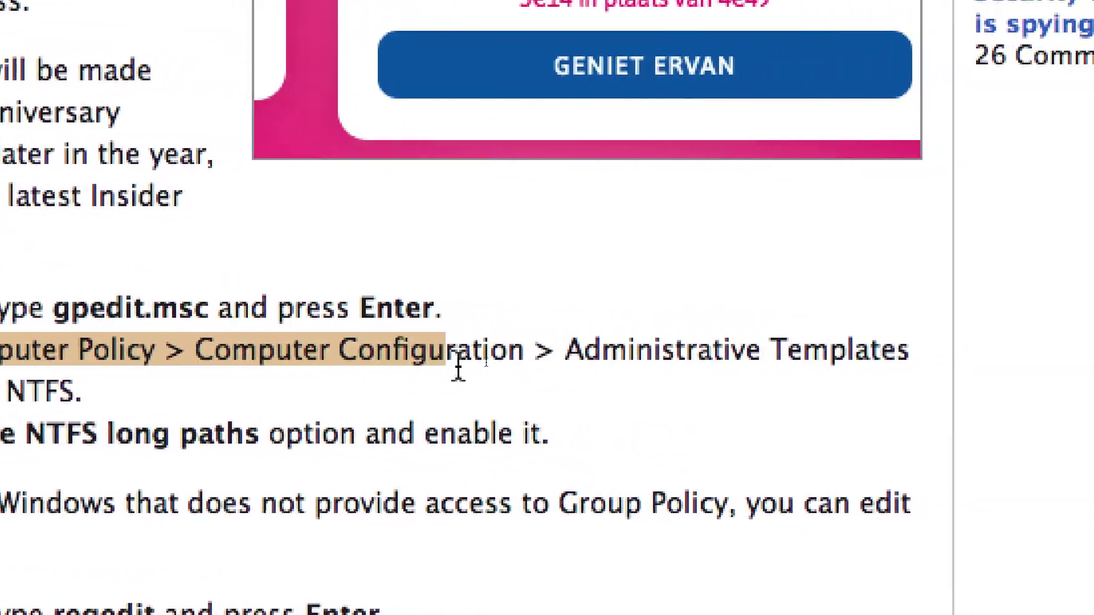
left_click_drag(459, 368, 70, 382)
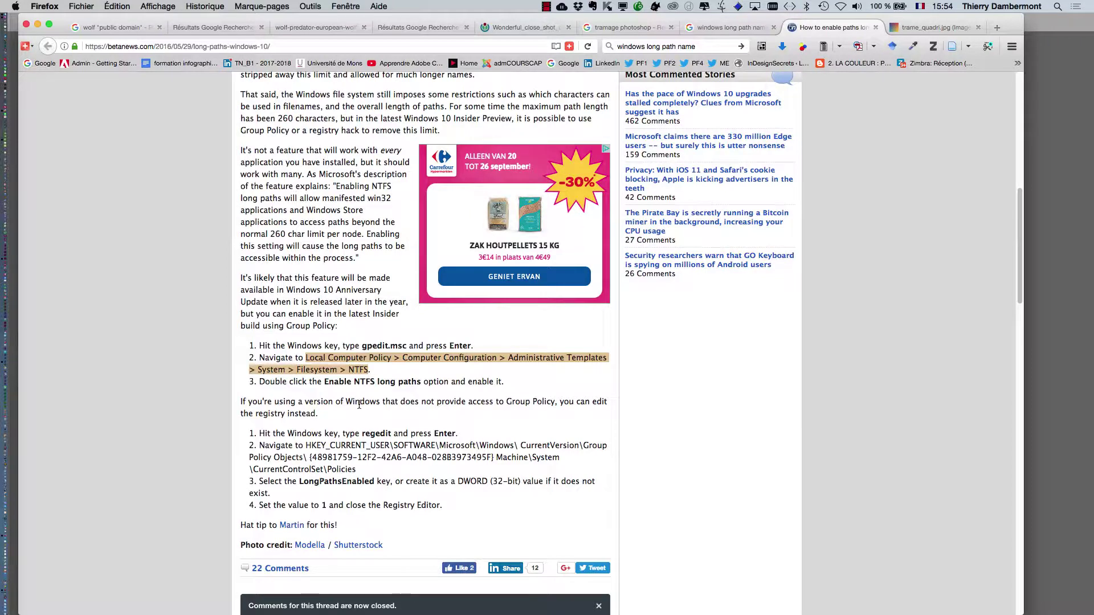
scroll(359, 404, "down", 3)
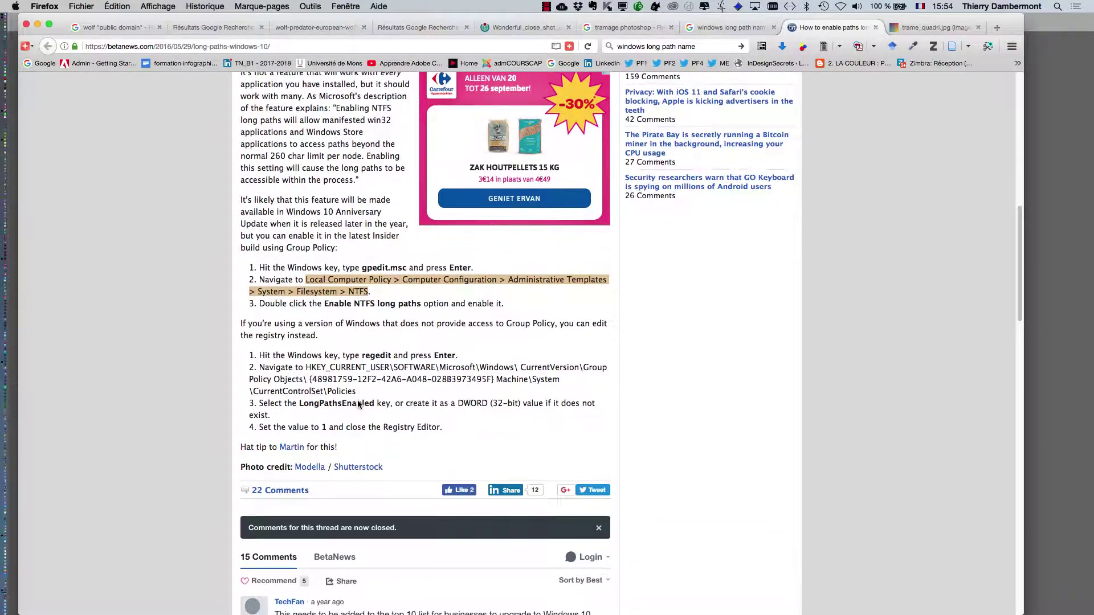
scroll(359, 404, "down", 2)
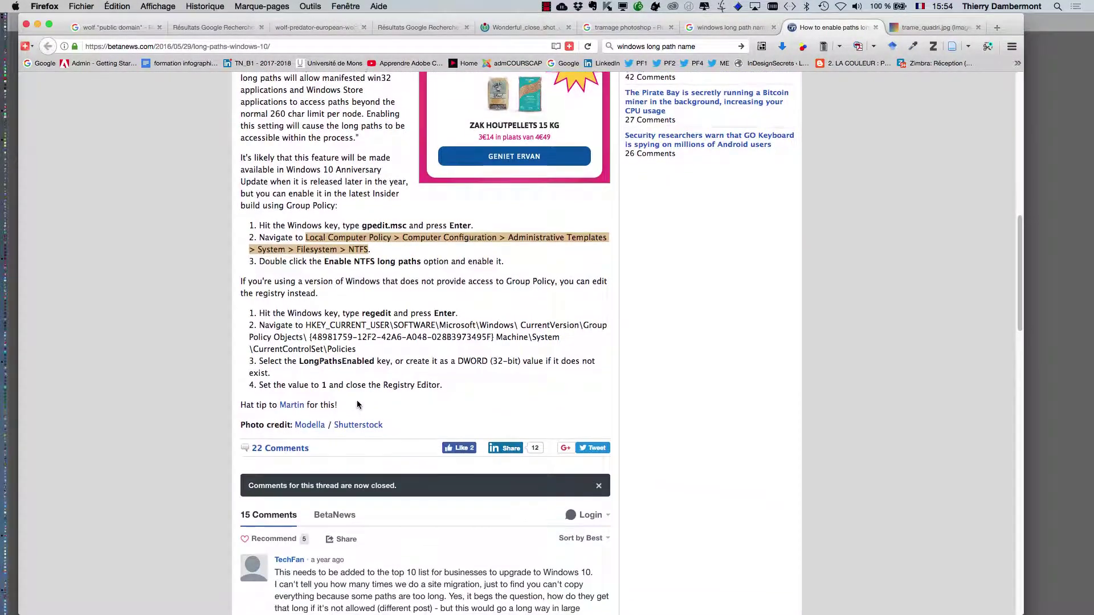
scroll(357, 404, "down", 1)
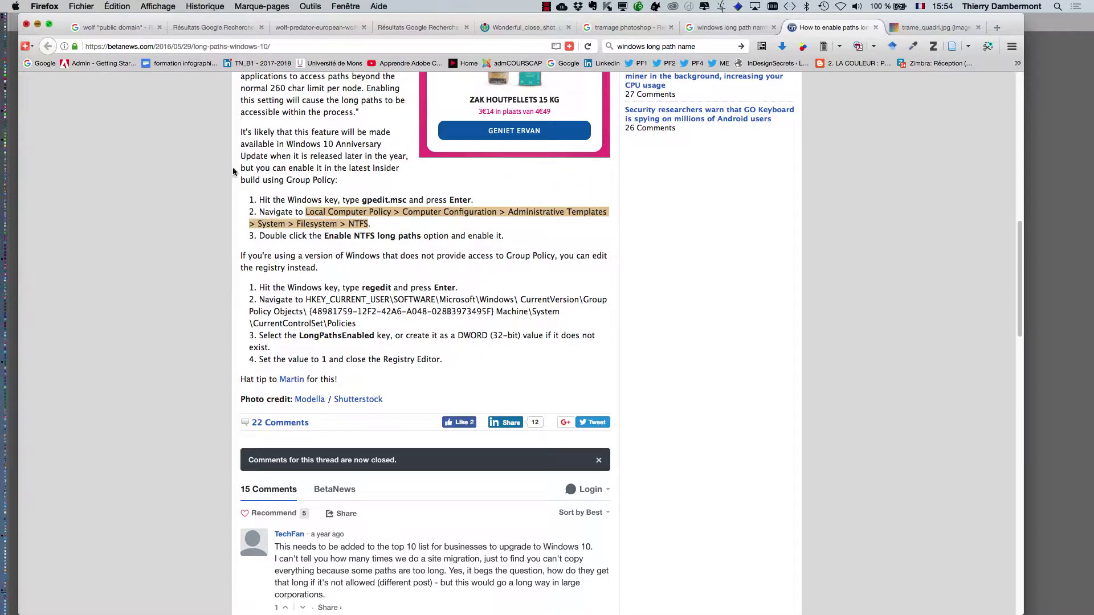
Step: Switch back to Photoshop and move the layers panel away from the wolf's muzzle
key("super+Tab")
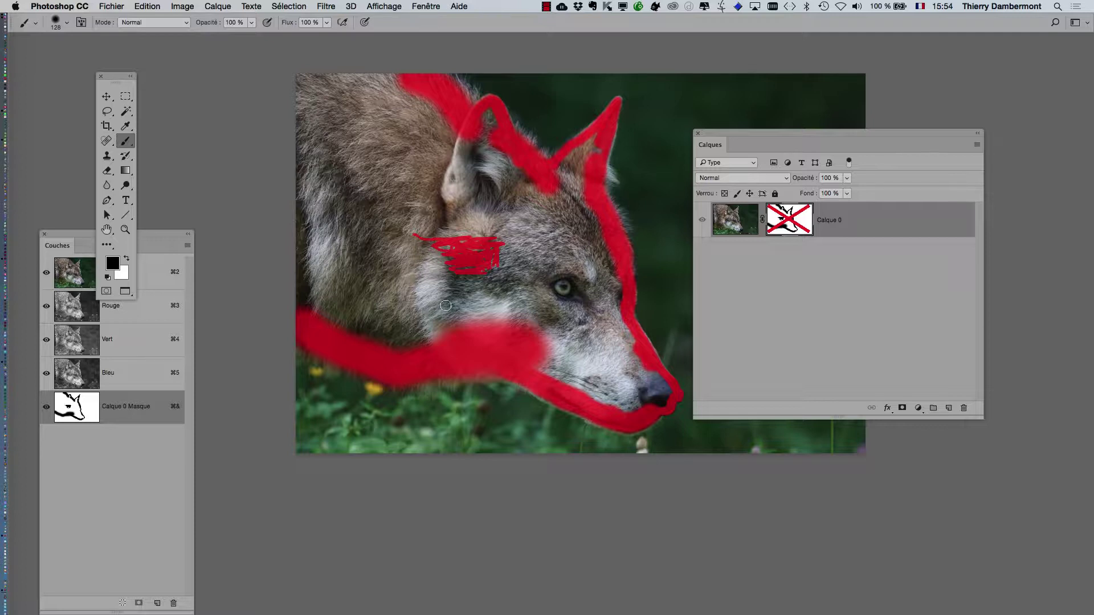
left_click_drag(720, 138, 789, 61)
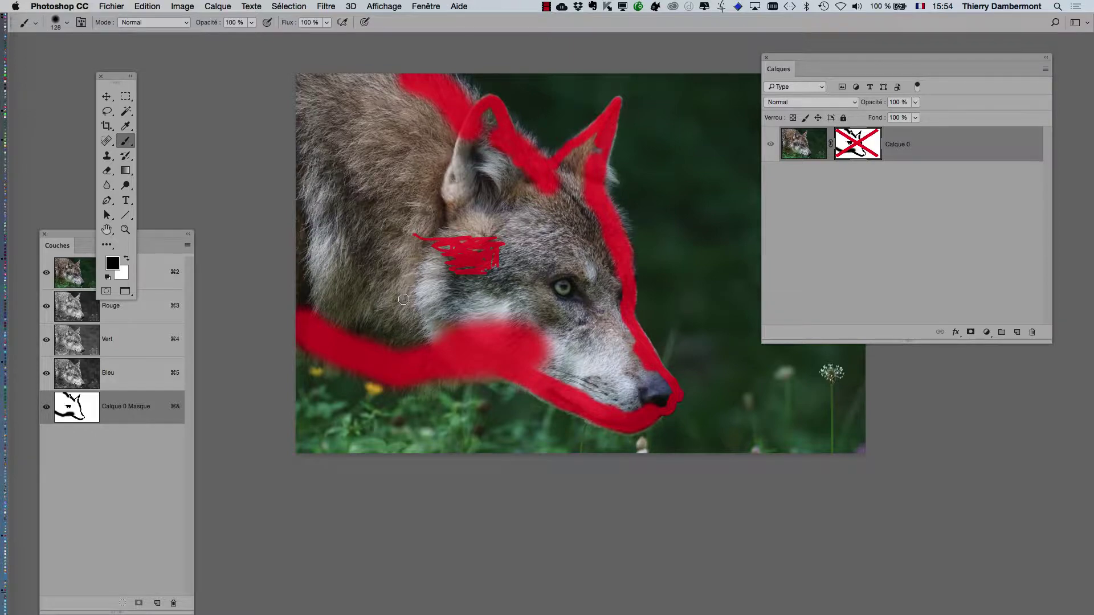
Step: Paint the mask in black over the wolf's lower neck and cheek with a 521 px brush at 81% hardness
scroll(461, 271, "up", 3)
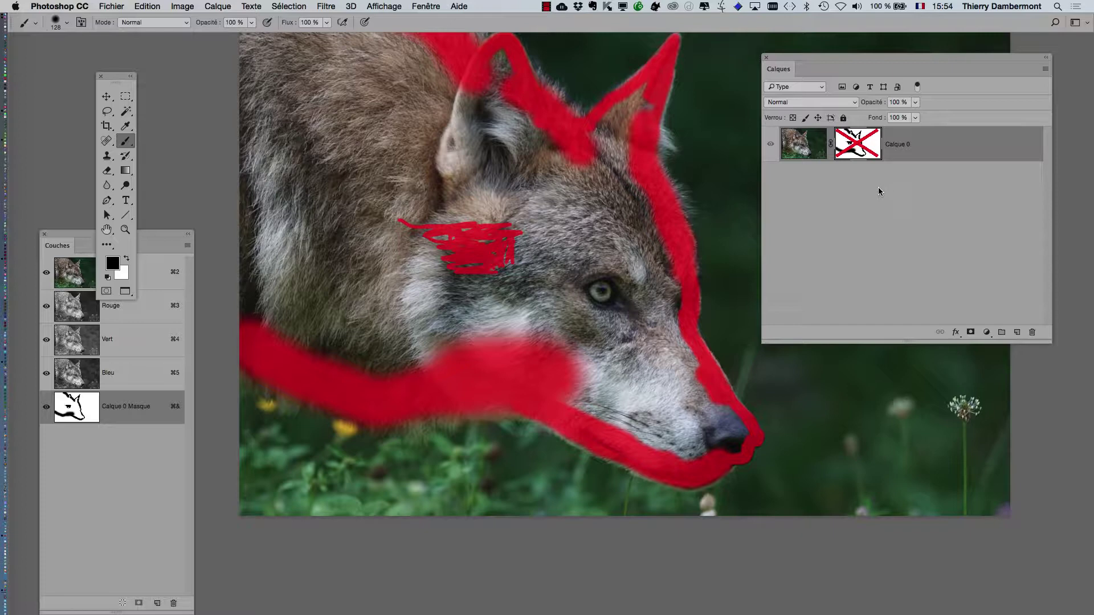
scroll(351, 252, "up", 2)
mouse_move(406, 268)
left_mouse_down()
mouse_move(434, 280)
mouse_move(431, 361)
mouse_move(393, 345)
left_mouse_up()
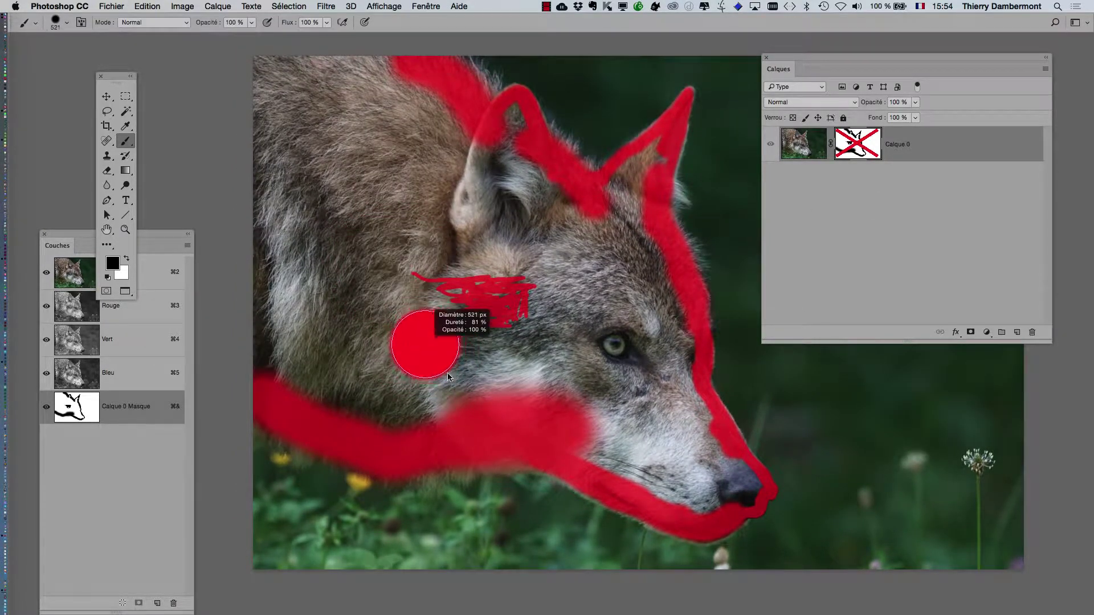
mouse_move(472, 379)
left_mouse_down()
mouse_move(409, 408)
mouse_move(361, 403)
mouse_move(279, 376)
mouse_move(266, 359)
mouse_move(292, 312)
mouse_move(353, 336)
mouse_move(310, 337)
mouse_move(457, 358)
mouse_move(495, 324)
mouse_move(515, 372)
mouse_move(548, 396)
mouse_move(524, 325)
left_mouse_up()
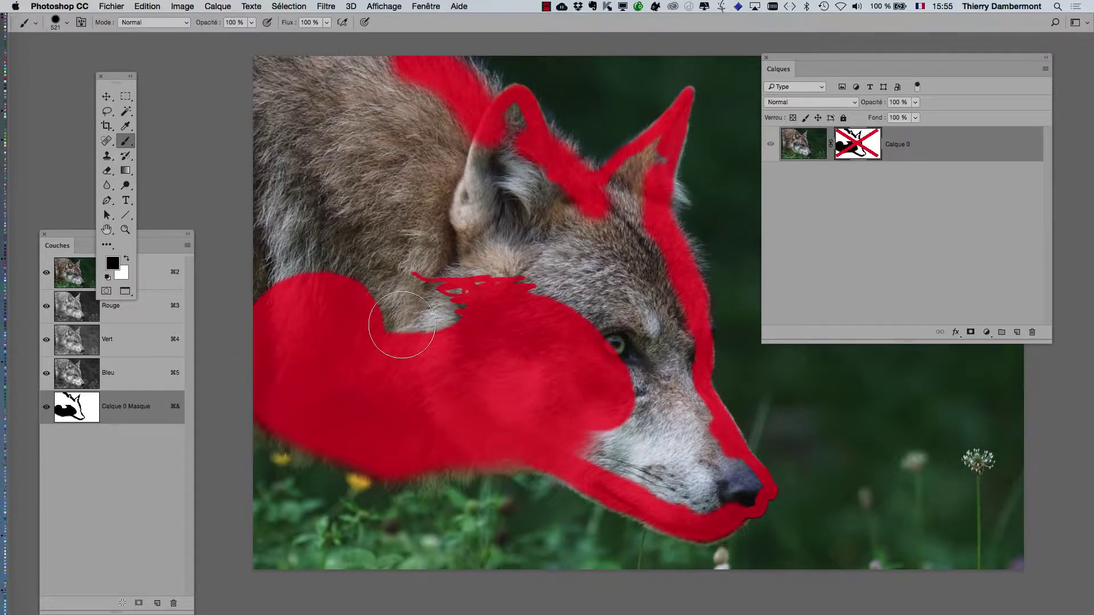
Step: Hide the RVB composite channel to view the layer mask alone in black and white, and reposition the channels panel clear of the image
scroll(401, 325, "left", 10)
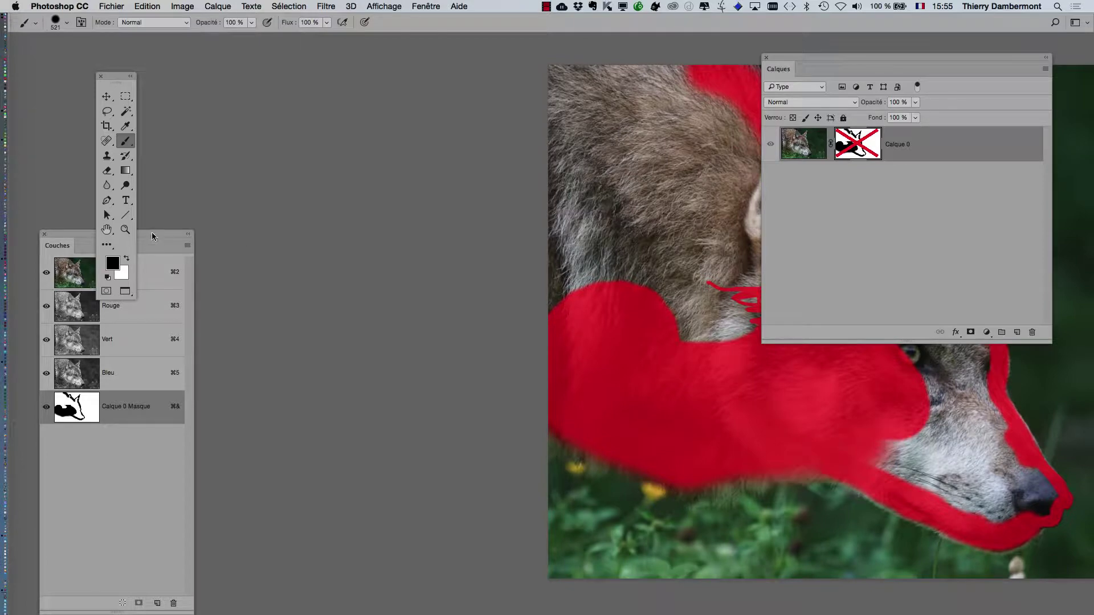
left_click_drag(151, 232, 389, 114)
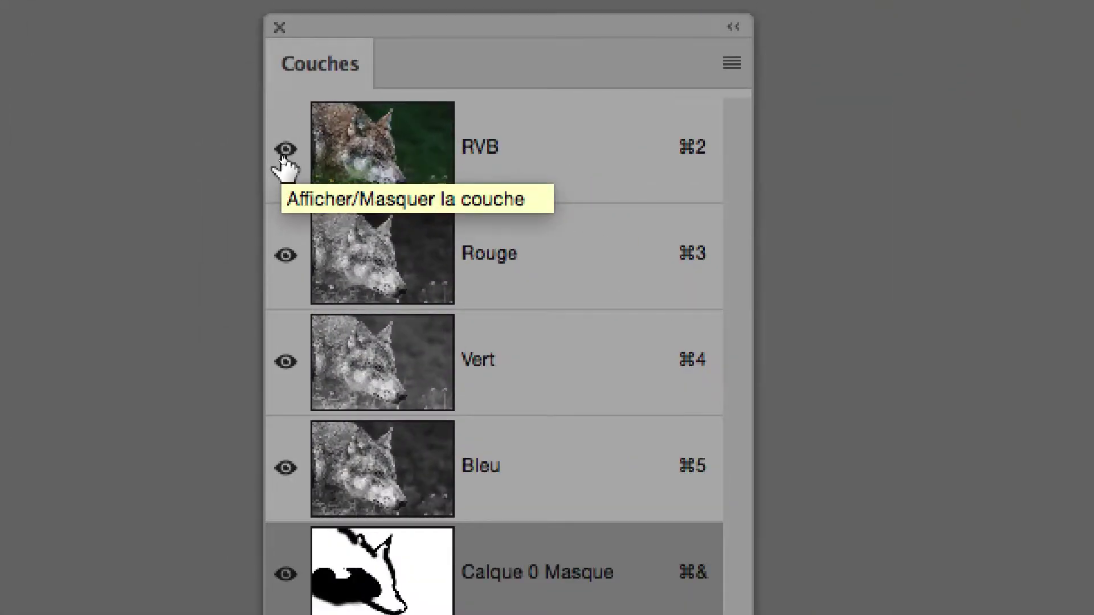
left_click(285, 149)
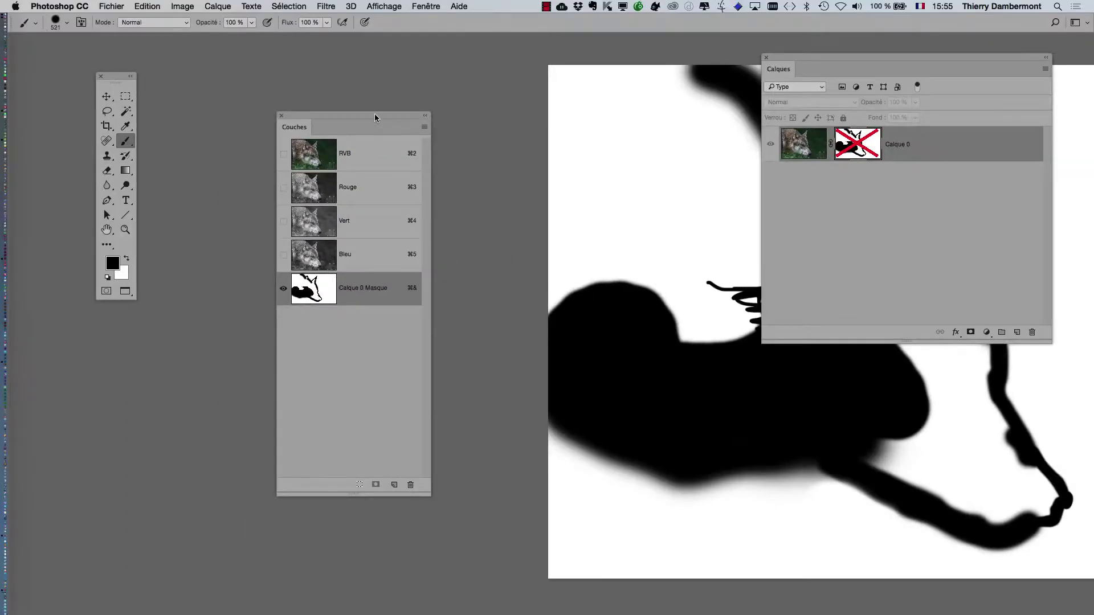
mouse_move(374, 117)
left_mouse_down()
mouse_move(302, 188)
mouse_move(218, 327)
left_mouse_up()
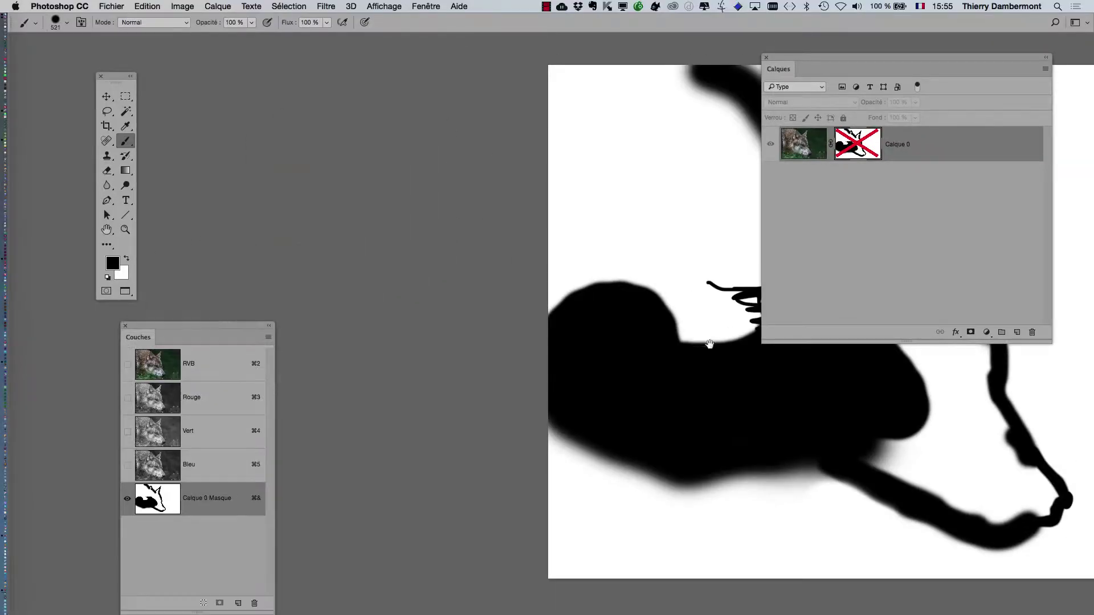
Step: Fill the wolf's back and neck with black on the mask, up to the near ear and the upper cheek, using the large brush
scroll(455, 347, "right", 10)
mouse_move(523, 335)
left_mouse_down()
mouse_move(390, 331)
mouse_move(527, 323)
mouse_move(400, 232)
mouse_move(413, 189)
mouse_move(404, 85)
mouse_move(482, 178)
mouse_move(382, 88)
mouse_move(309, 81)
mouse_move(286, 113)
mouse_move(296, 307)
mouse_move(367, 179)
mouse_move(336, 136)
left_mouse_up()
mouse_move(486, 239)
left_mouse_down()
mouse_move(461, 224)
mouse_move(417, 257)
left_mouse_up()
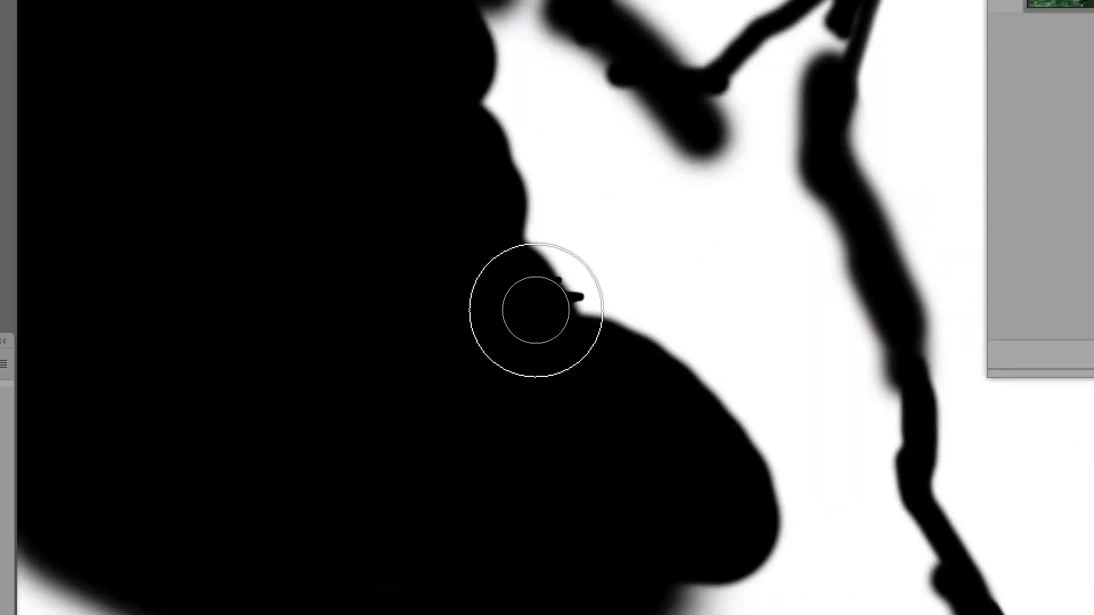
mouse_move(535, 310)
left_mouse_down()
mouse_move(496, 325)
mouse_move(472, 317)
left_mouse_up()
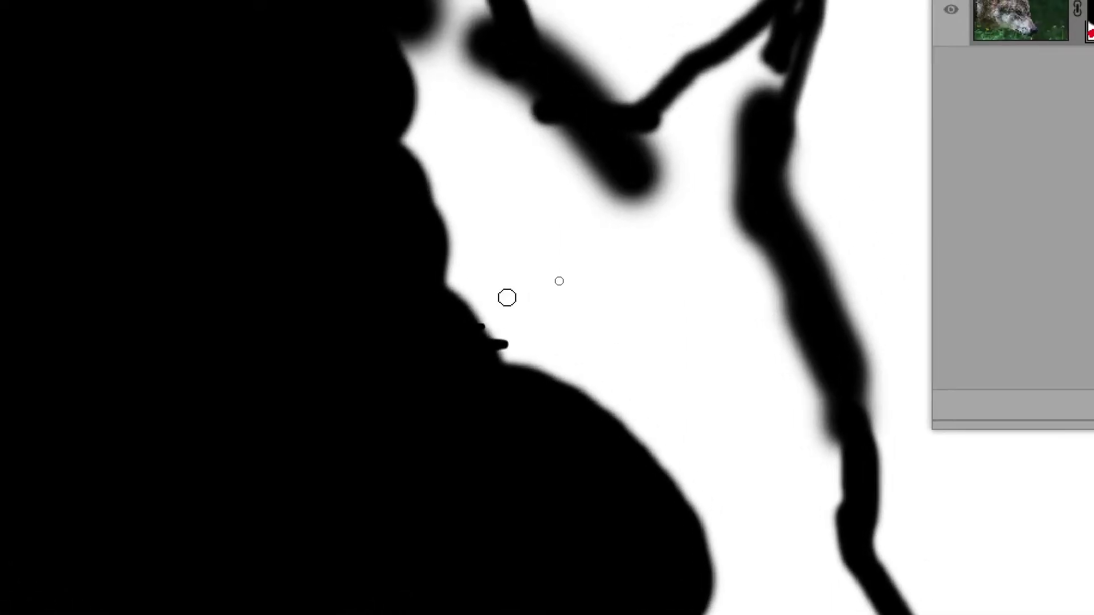
Step: Reduce the brush and extend the black along the cheek's upper edge, covering the leftover scribble marks
left_click_drag(586, 246, 610, 268)
mouse_move(517, 307)
left_mouse_down()
mouse_move(664, 485)
mouse_move(635, 442)
left_mouse_up()
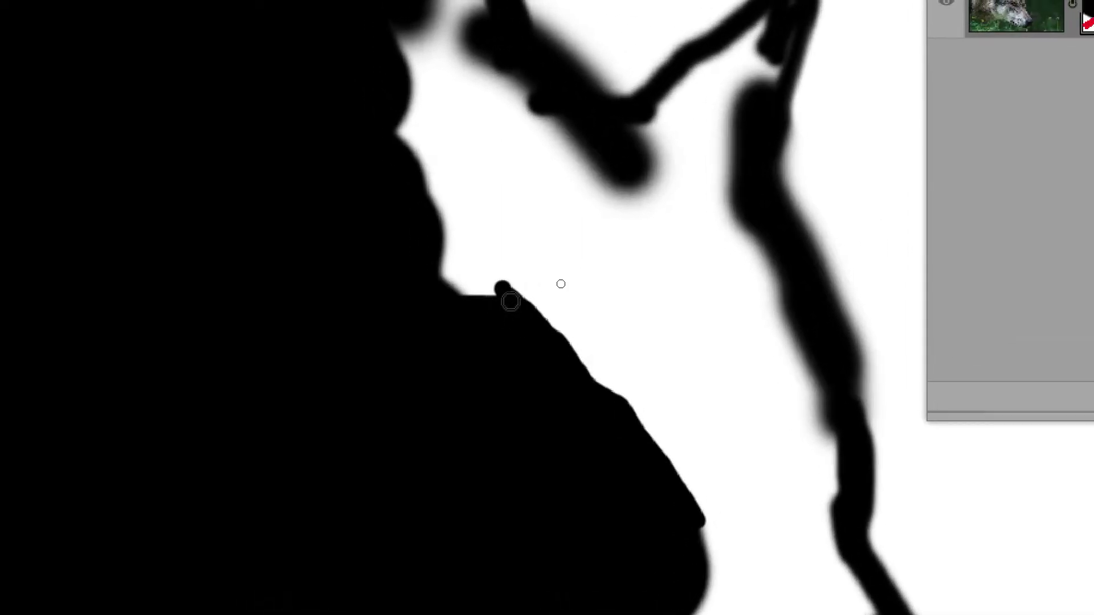
left_click_drag(488, 297, 521, 300)
Step: Fill the near ear and the area between it and the forehead stroke with black on the mask
mouse_move(459, 314)
left_mouse_down()
mouse_move(420, 166)
mouse_move(395, 173)
left_mouse_up()
left_click_drag(474, 253, 456, 245)
mouse_move(467, 168)
left_mouse_down()
mouse_move(458, 149)
mouse_move(619, 228)
left_mouse_up()
mouse_move(523, 245)
left_mouse_down()
mouse_move(586, 305)
mouse_move(417, 227)
left_mouse_up()
left_click_drag(486, 239, 480, 237)
mouse_move(461, 132)
left_mouse_down()
mouse_move(499, 81)
mouse_move(514, 131)
left_mouse_up()
mouse_move(496, 203)
left_mouse_down()
mouse_move(449, 221)
mouse_move(493, 233)
left_mouse_up()
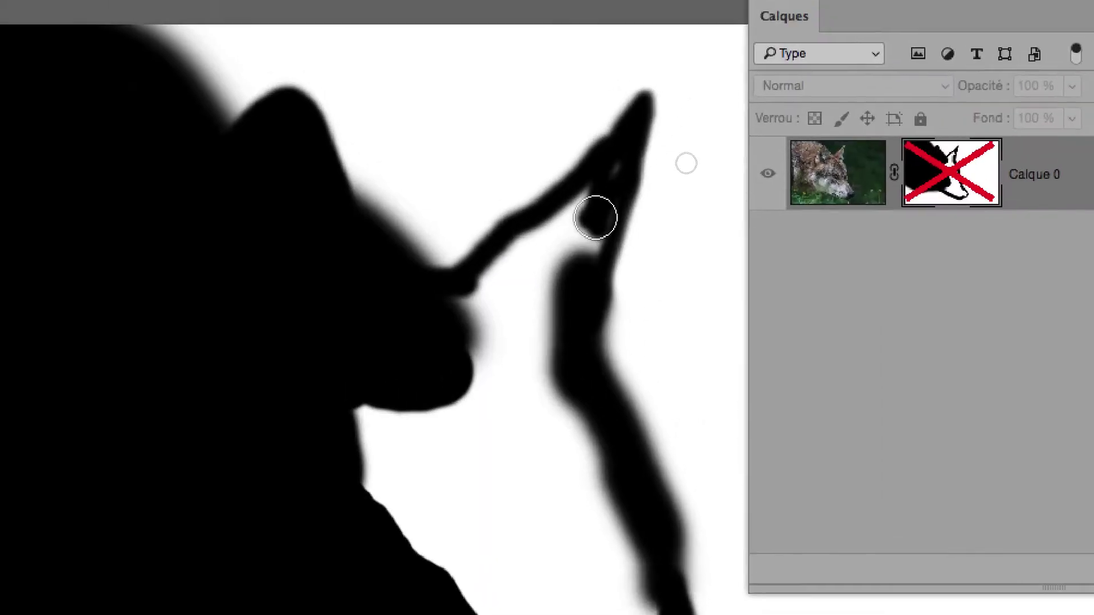
Step: Fill the far ear with black on the mask and thicken its base using a 142 px brush
left_click_drag(767, 244, 760, 246)
left_click_drag(584, 218, 576, 219)
mouse_move(621, 185)
left_mouse_down()
mouse_move(633, 164)
mouse_move(614, 219)
mouse_move(573, 275)
mouse_move(600, 203)
mouse_move(481, 294)
left_mouse_up()
mouse_move(557, 244)
left_mouse_down()
mouse_move(540, 262)
mouse_move(651, 213)
mouse_move(622, 288)
mouse_move(624, 339)
left_mouse_up()
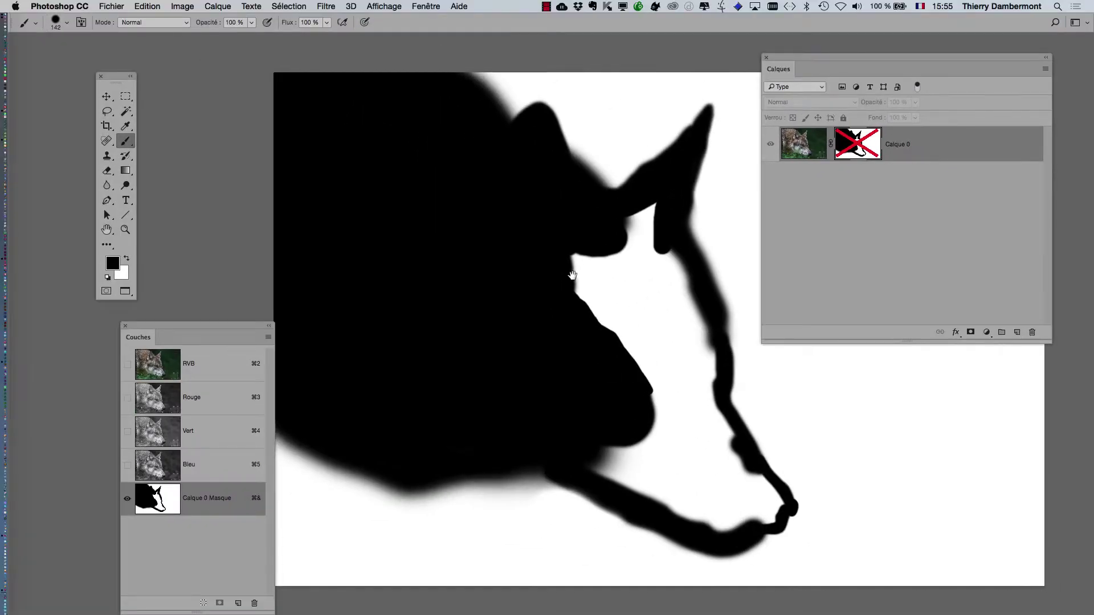
Step: Fill the wolf's cheek with black on the mask using a 363 px brush, and thicken the lower jaw using a 193 px brush
left_click_drag(593, 292, 598, 288)
mouse_move(571, 241)
left_mouse_down()
mouse_move(654, 431)
mouse_move(593, 432)
left_mouse_up()
scroll(710, 485, "up", 2)
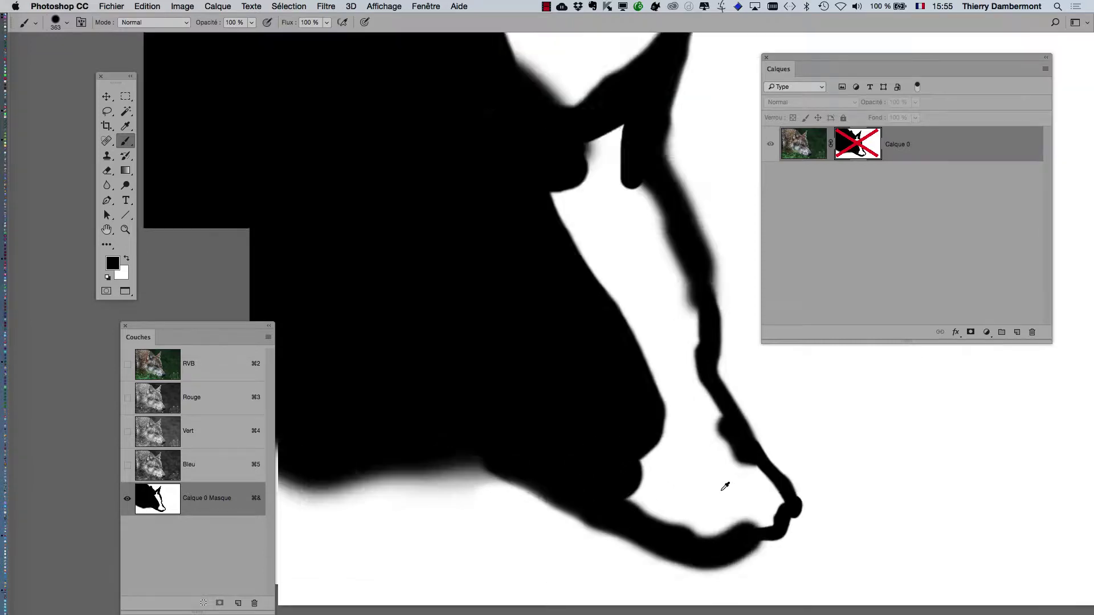
mouse_move(665, 466)
left_mouse_down()
mouse_move(655, 464)
mouse_move(672, 470)
left_mouse_up()
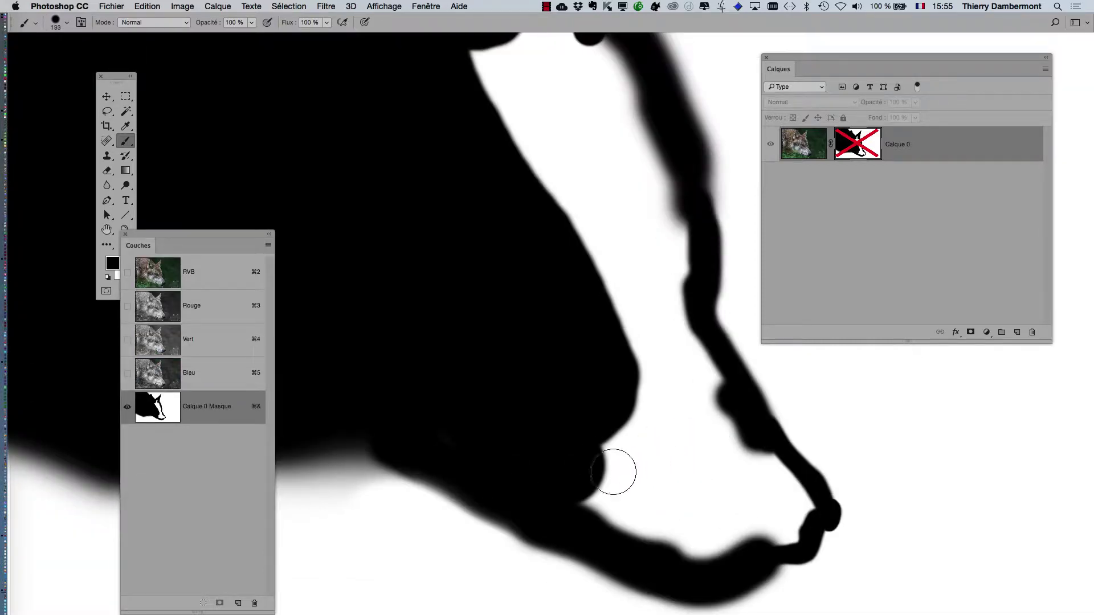
mouse_move(637, 520)
left_mouse_down()
mouse_move(686, 539)
mouse_move(768, 527)
left_mouse_up()
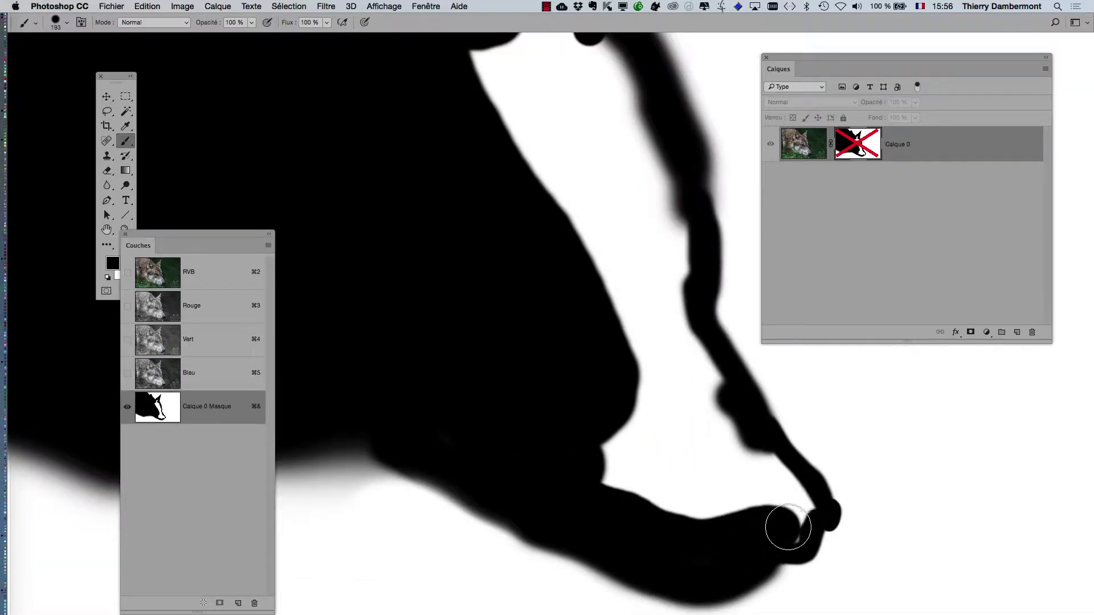
Step: Fill the remaining white gap across the forehead, muzzle and jaw with black on the mask to complete the wolf's silhouette
mouse_move(735, 436)
left_mouse_down()
mouse_move(694, 356)
mouse_move(637, 361)
mouse_move(707, 413)
mouse_move(756, 470)
mouse_move(764, 499)
mouse_move(666, 505)
mouse_move(582, 490)
mouse_move(593, 439)
left_mouse_up()
scroll(627, 455, "up", 5)
mouse_move(567, 145)
left_mouse_down()
mouse_move(581, 166)
mouse_move(635, 192)
mouse_move(684, 300)
mouse_move(699, 459)
mouse_move(679, 468)
mouse_move(735, 473)
mouse_move(659, 435)
mouse_move(603, 254)
mouse_move(543, 240)
mouse_move(562, 221)
mouse_move(573, 123)
left_mouse_up()
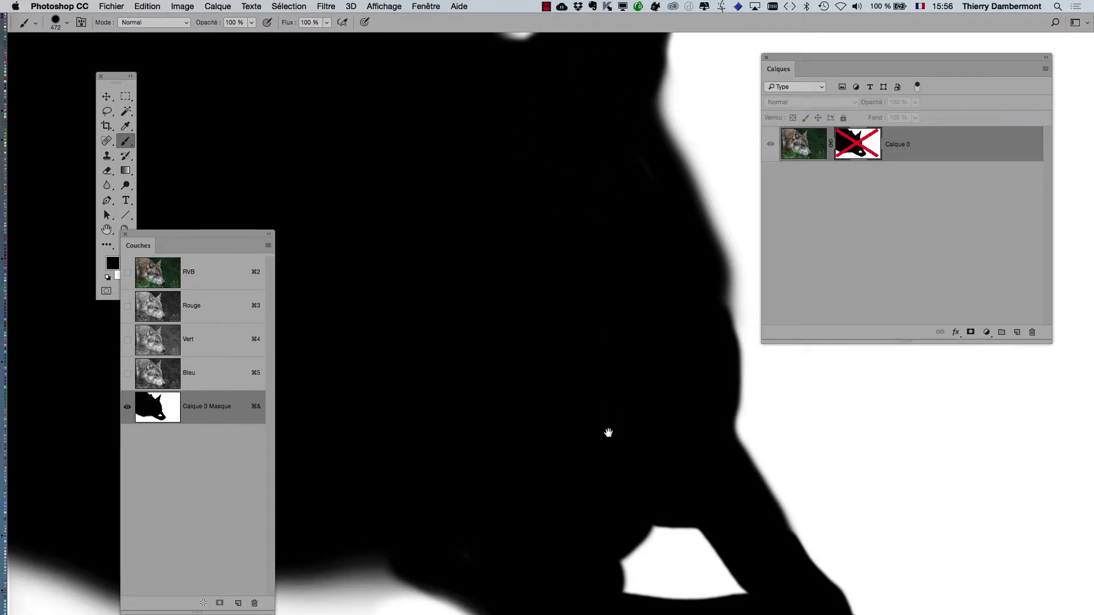
mouse_move(608, 433)
left_mouse_down()
mouse_move(564, 315)
mouse_move(563, 265)
mouse_move(616, 376)
mouse_move(671, 391)
left_mouse_up()
left_click(658, 388, "alt")
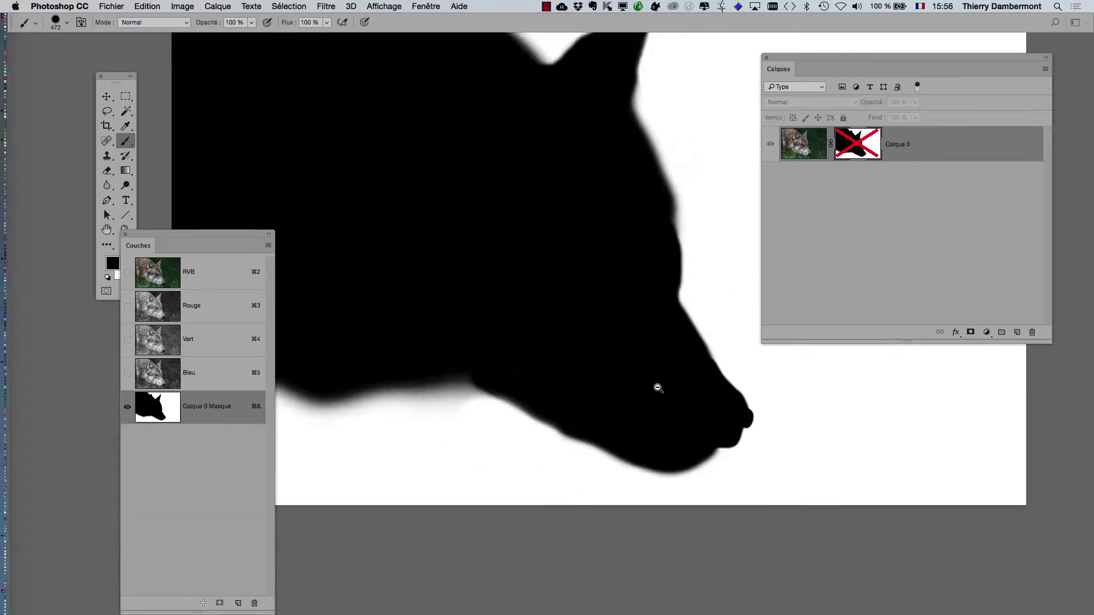
left_click(658, 388, "alt")
left_click(657, 392, "alt")
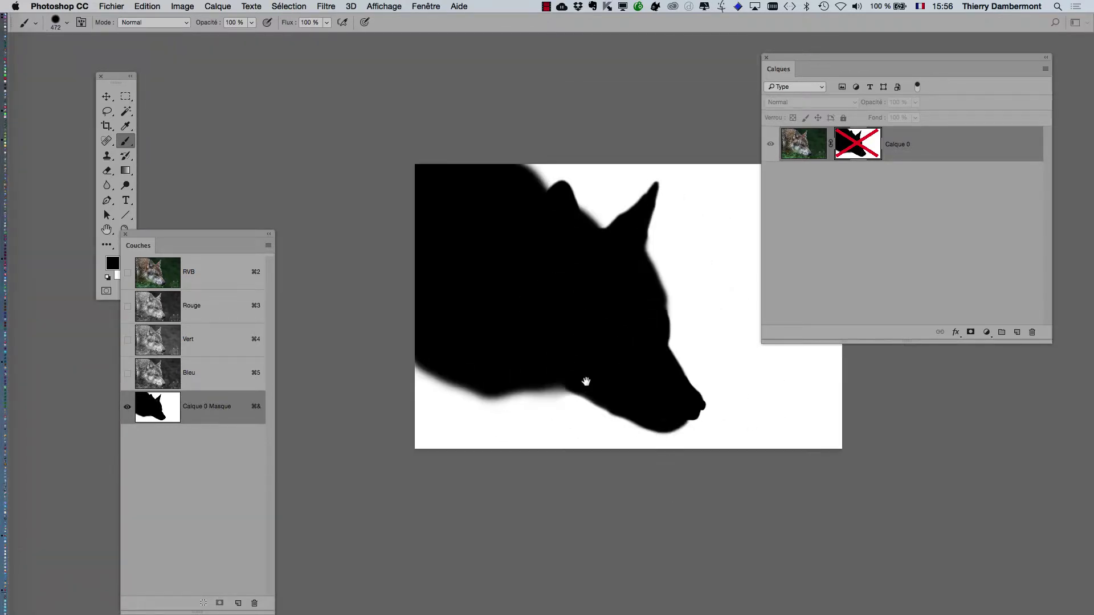
left_click_drag(586, 381, 537, 387)
left_click(112, 6)
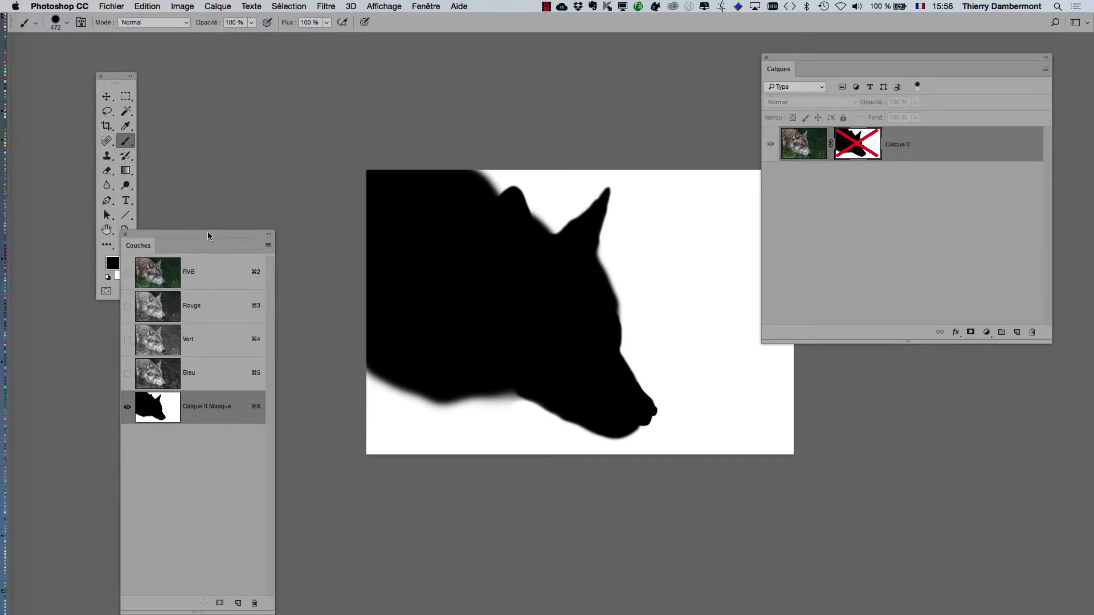
Step: Move the toolbox and the Couches panel clear of the image, and display the RVB composite channel
left_click_drag(208, 236, 268, 98)
left_click_drag(108, 75, 51, 61)
left_click_drag(219, 97, 173, 73)
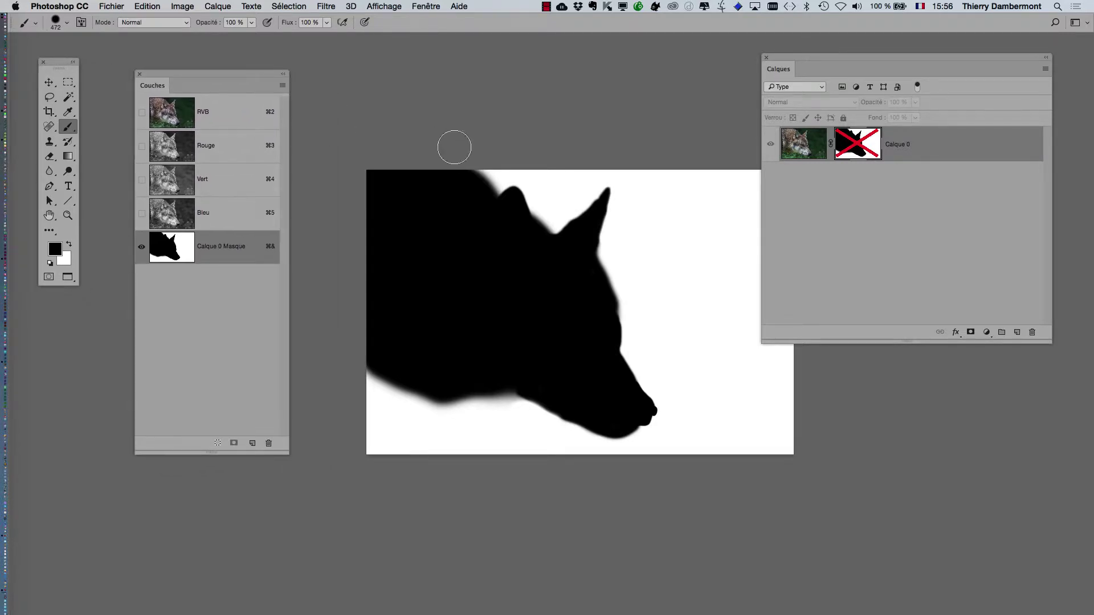
scroll(439, 146, "right", 3)
scroll(439, 145, "down", 2)
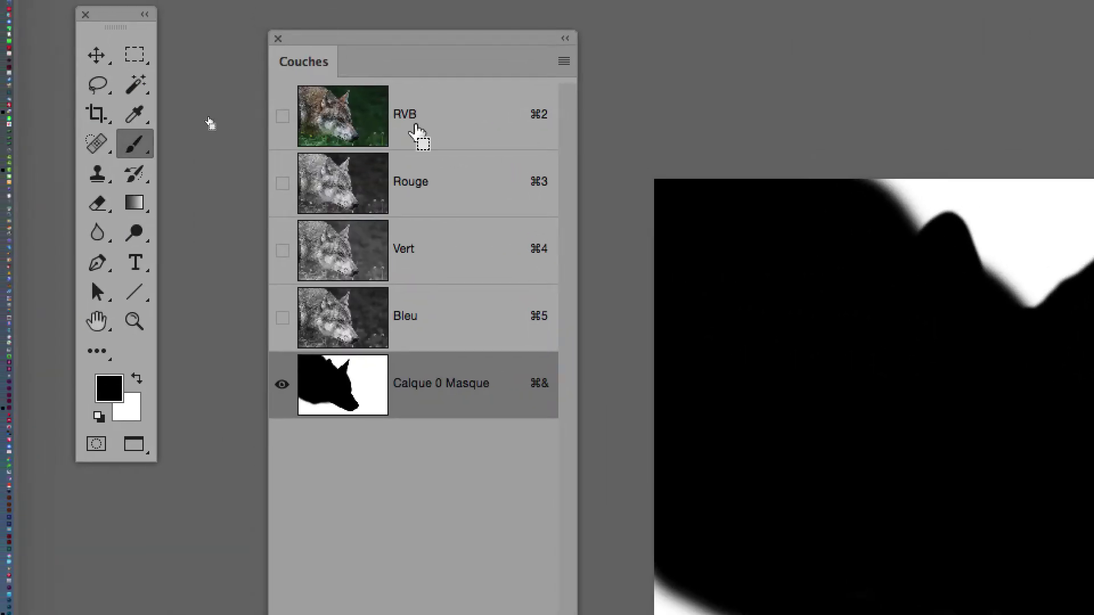
left_click(417, 134)
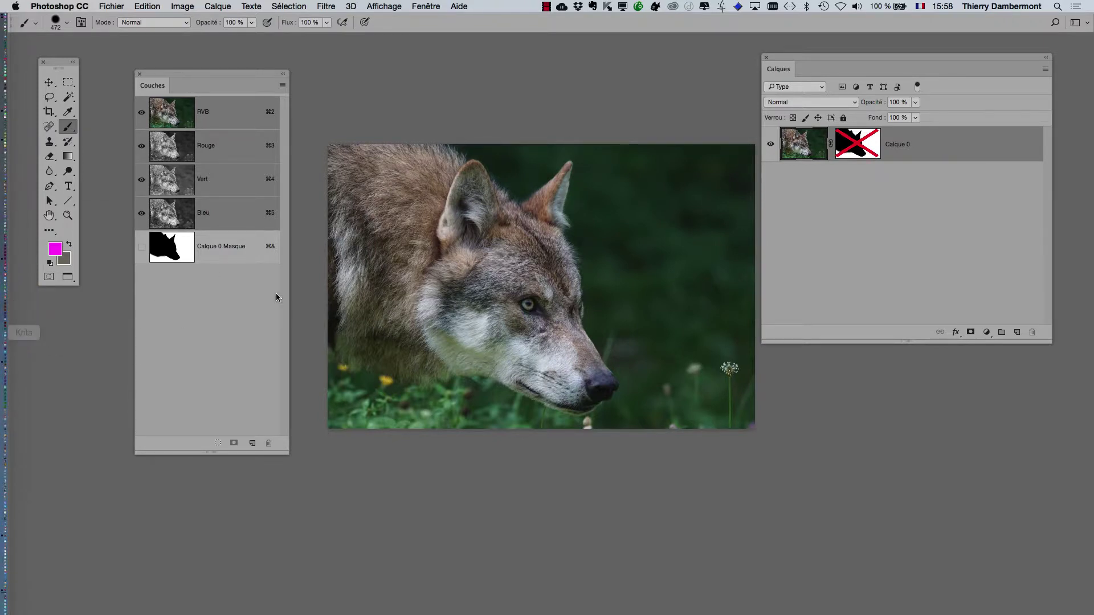
Step: Toggle the mask channel's visibility to compare the photo with and without the red overlay
left_click(142, 248)
left_click(141, 249)
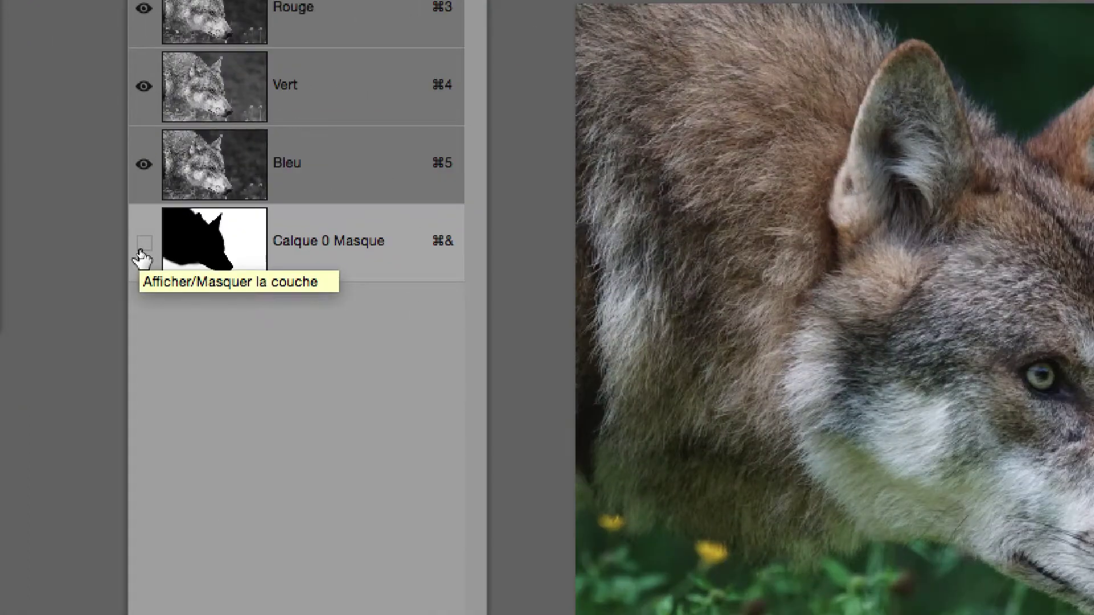
left_click(141, 253)
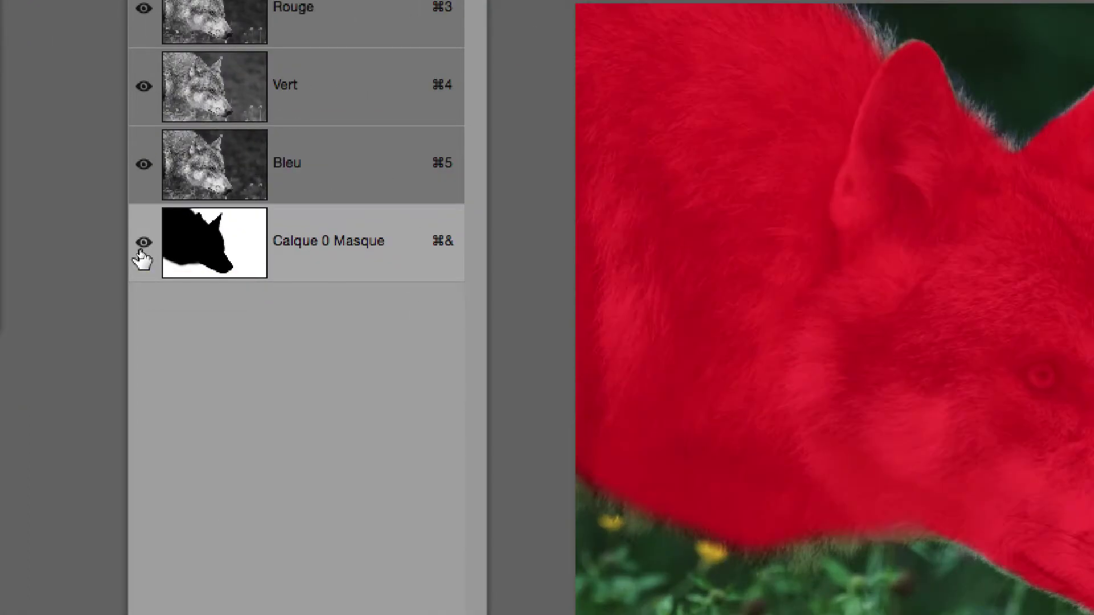
left_click(140, 253)
left_click(141, 253)
left_click(142, 256)
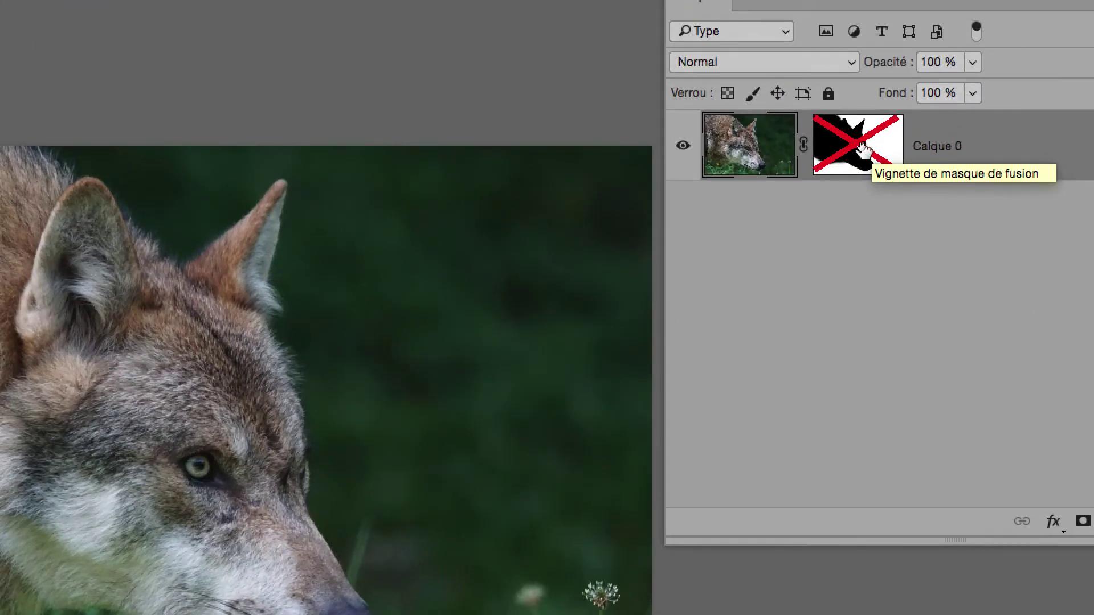
Step: Enable the layer mask on Calque 0 and invert it with Négatif to keep the wolf instead of the background
left_click(865, 150, "shift")
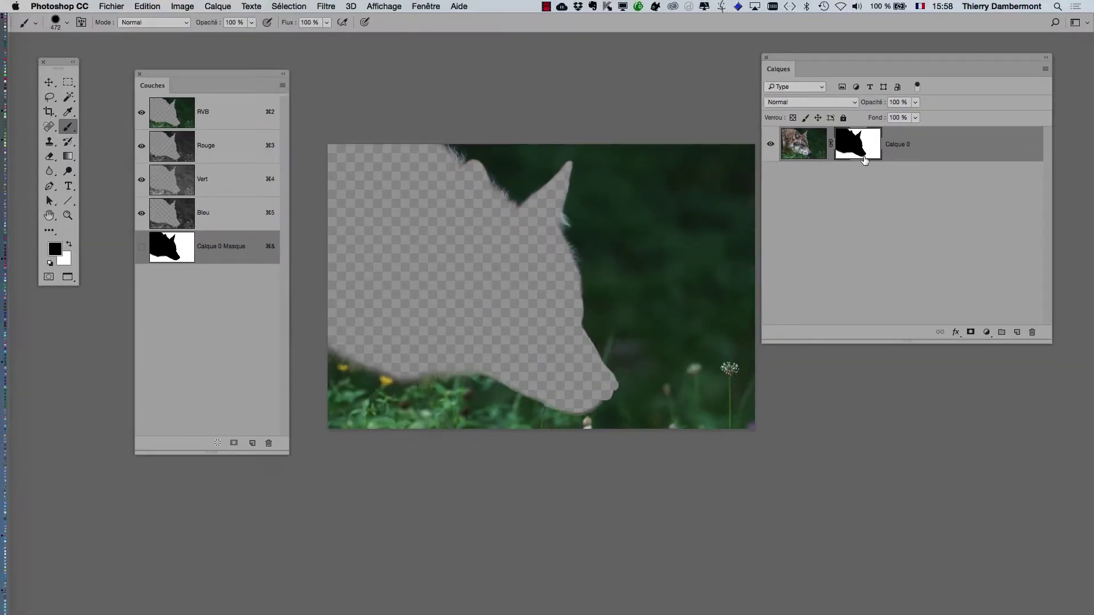
key("super+i")
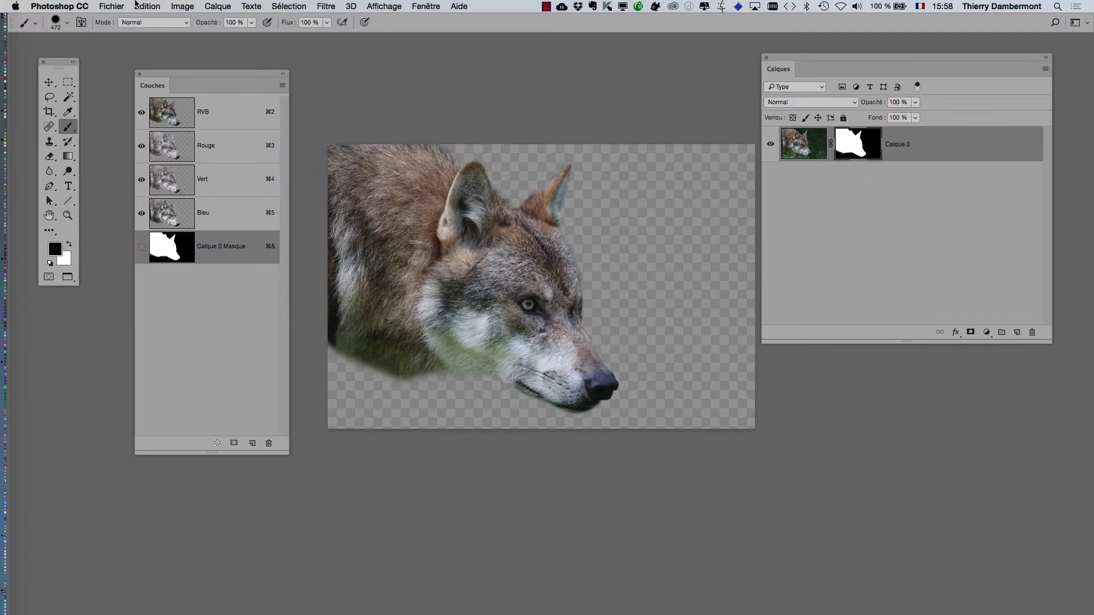
left_click(183, 6)
mouse_move(196, 37)
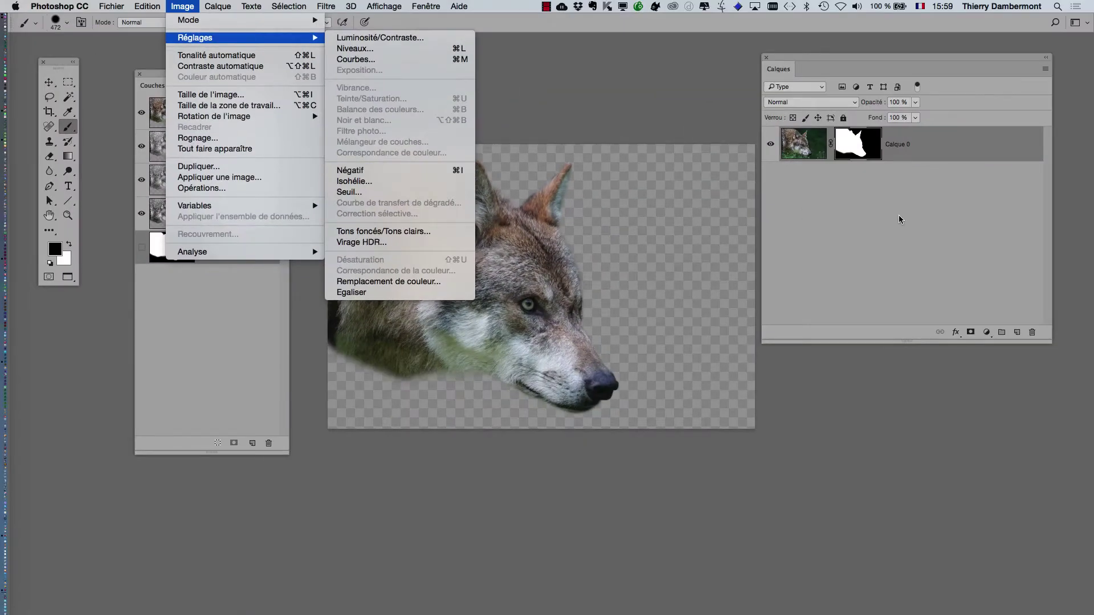
left_click(883, 164)
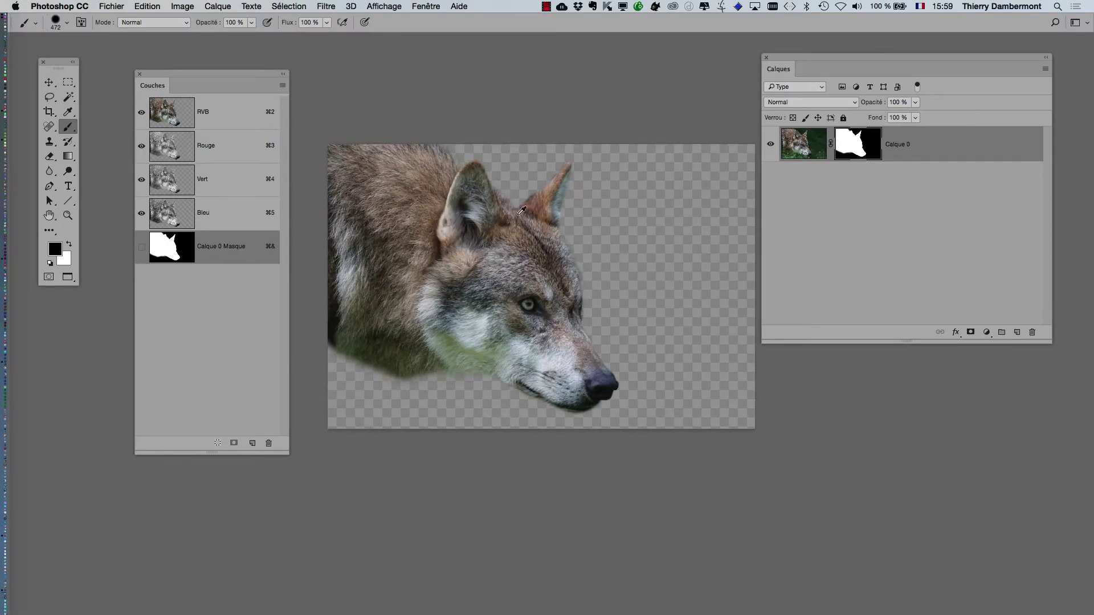
Step: Examine the cut-out wolf's edges around the ears, neck and muzzle, and save the document
scroll(521, 198, "up", 2)
scroll(521, 198, "up", 3)
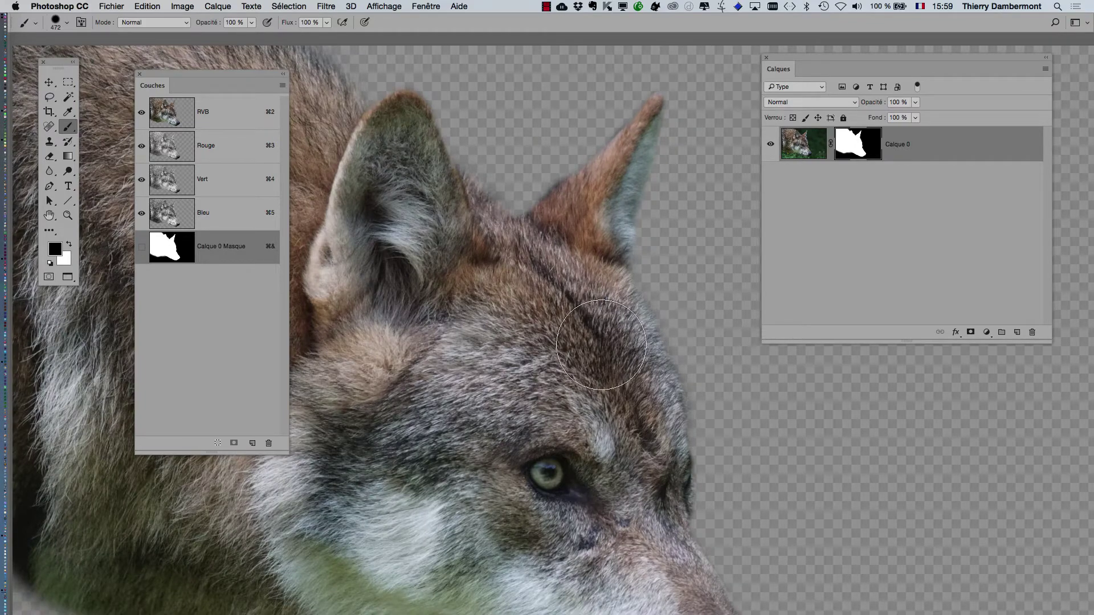
left_click_drag(570, 301, 509, 120)
left_click_drag(496, 261, 745, 288)
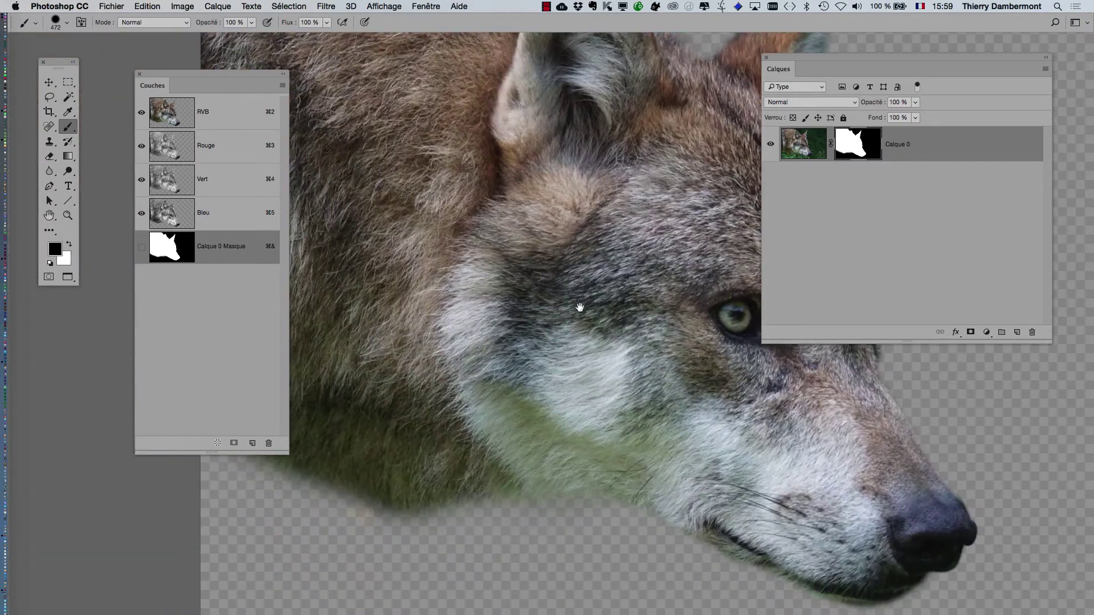
left_click(680, 413, "alt")
left_click(669, 392, "alt")
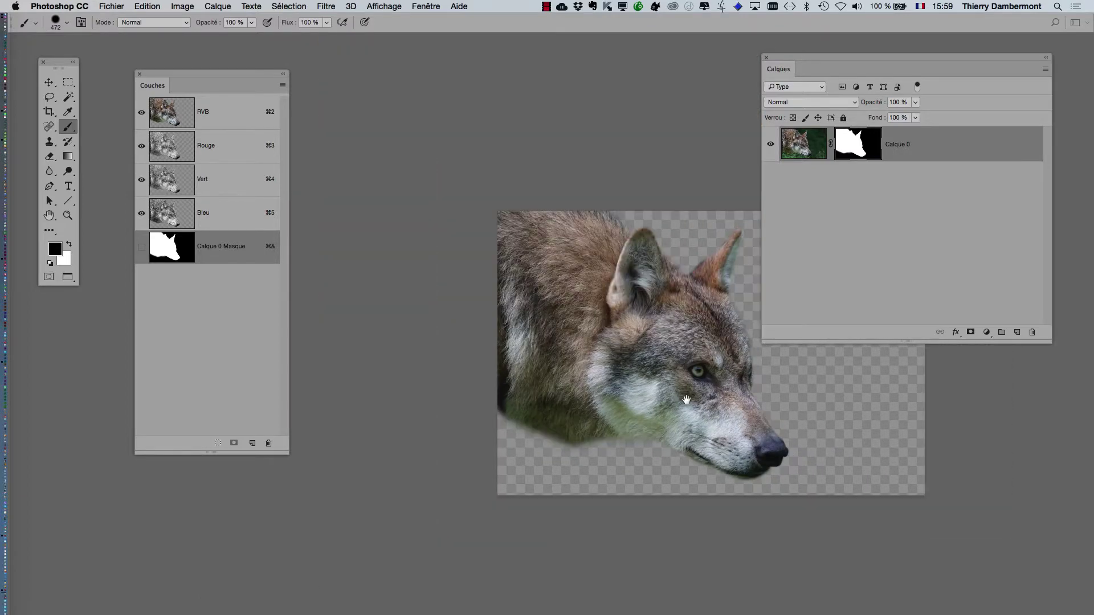
left_click_drag(650, 398, 469, 318)
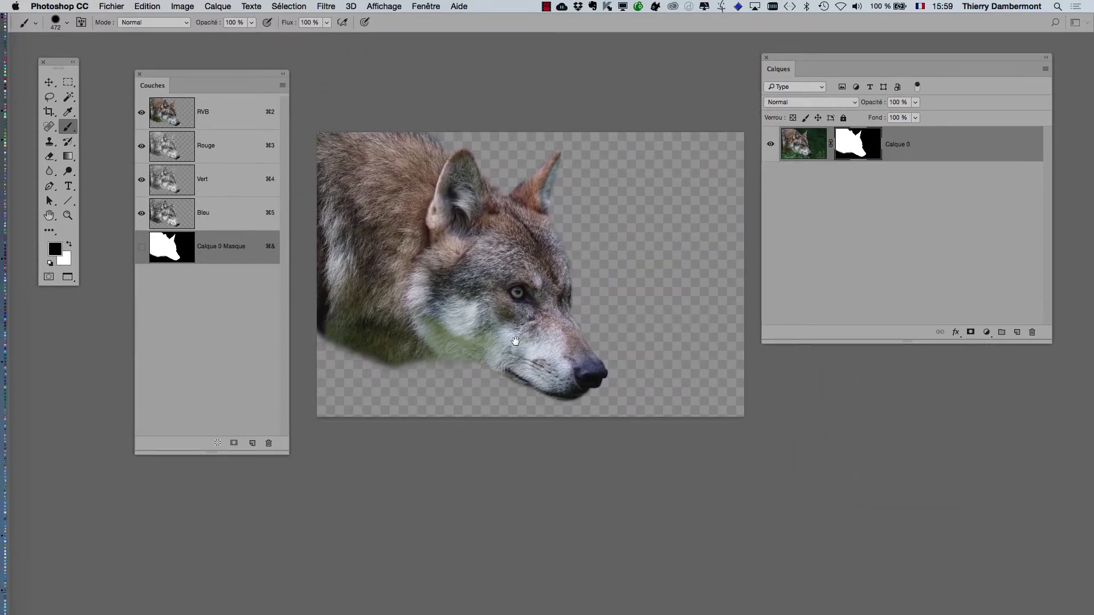
left_click(113, 6)
left_click(126, 113)
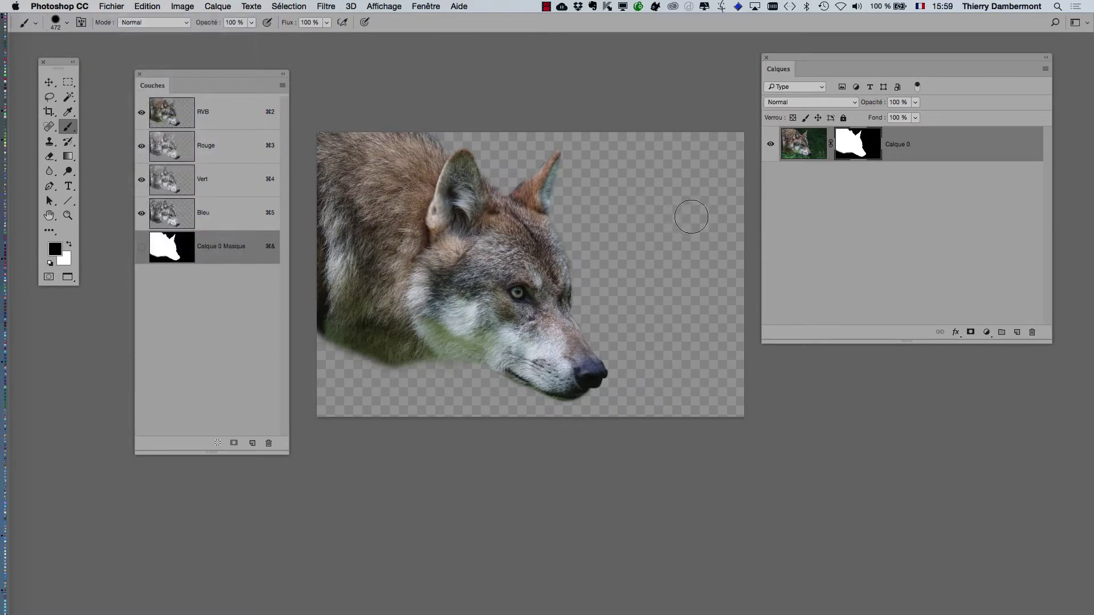